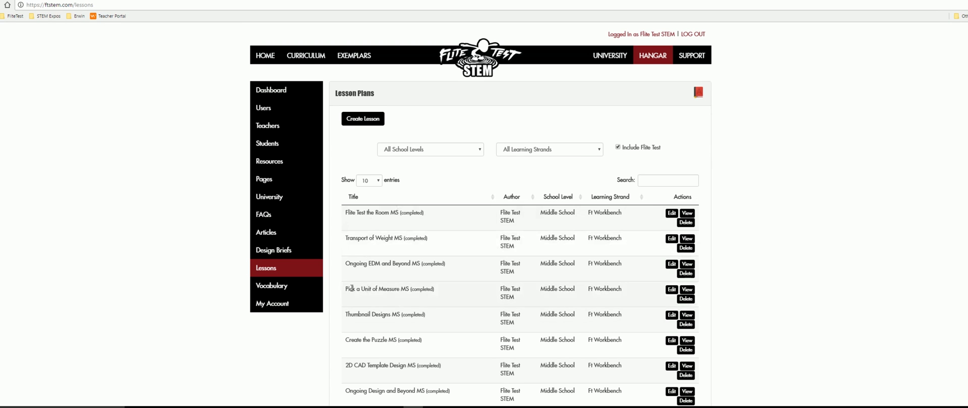
# Show page 8 of the Lesson Plans table, visiting Resources and returning via Lessons
pyautogui.scroll(-3, 711, 256)
pyautogui.click(663, 315)
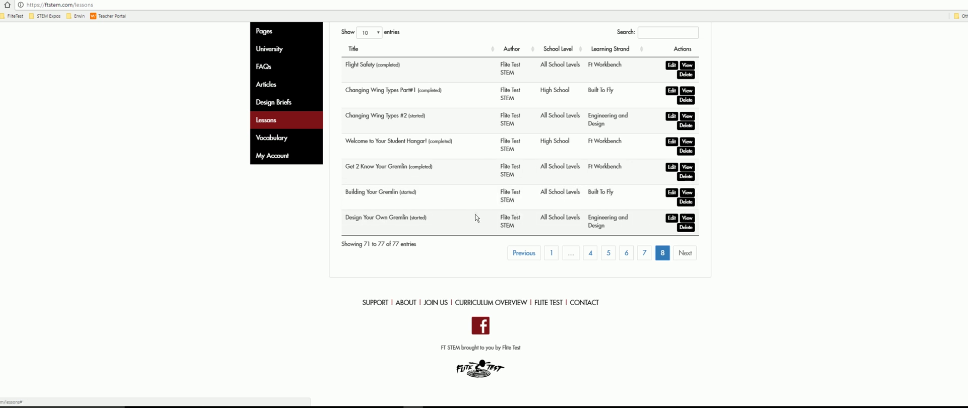
pyautogui.scroll(3, 476, 218)
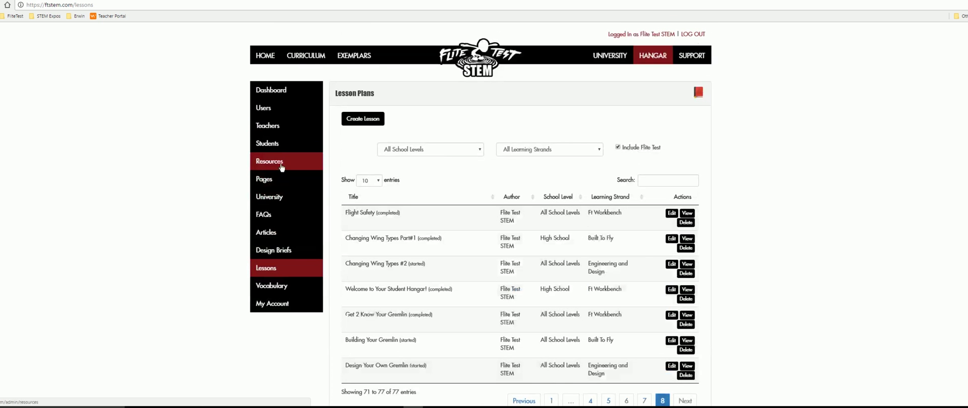
pyautogui.click(281, 166)
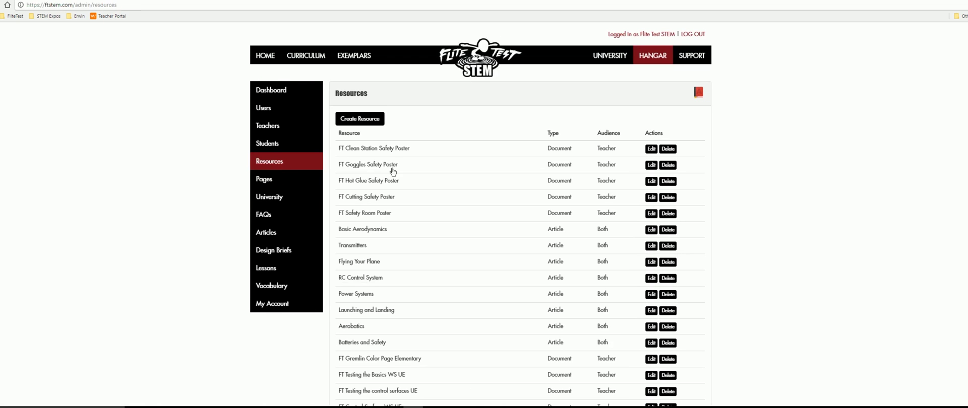
pyautogui.click(266, 269)
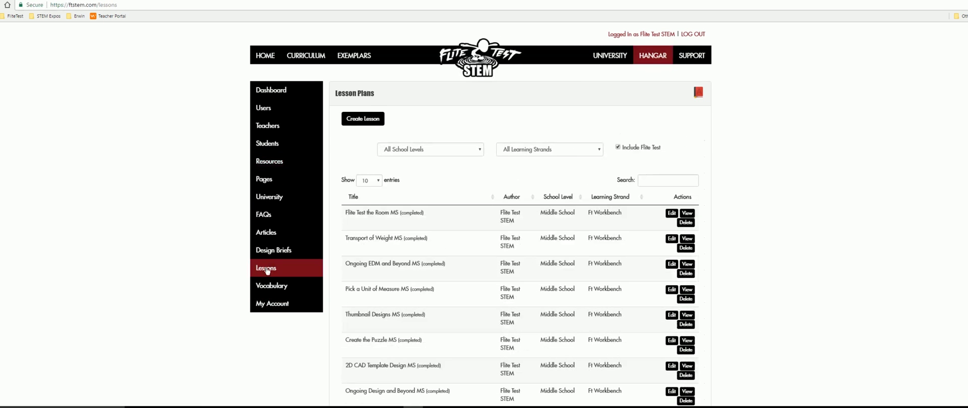
pyautogui.scroll(-4, 467, 270)
pyautogui.click(662, 275)
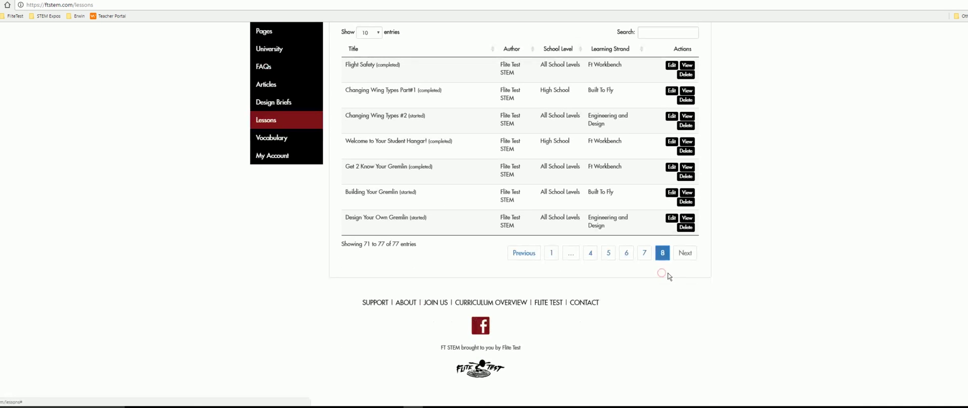
# Open the Design Your Own Gremlin lesson and scroll to its 2D/3D Activity section
pyautogui.click(688, 218)
pyautogui.scroll(-13, 430, 224)
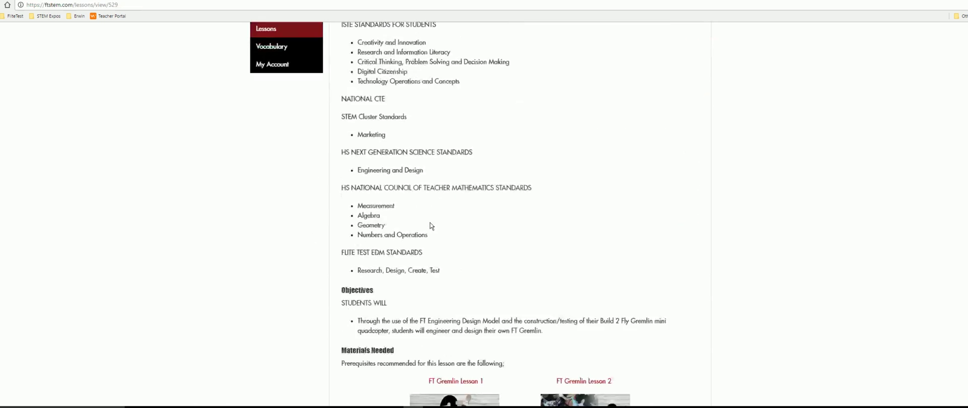
pyautogui.scroll(-20, 429, 224)
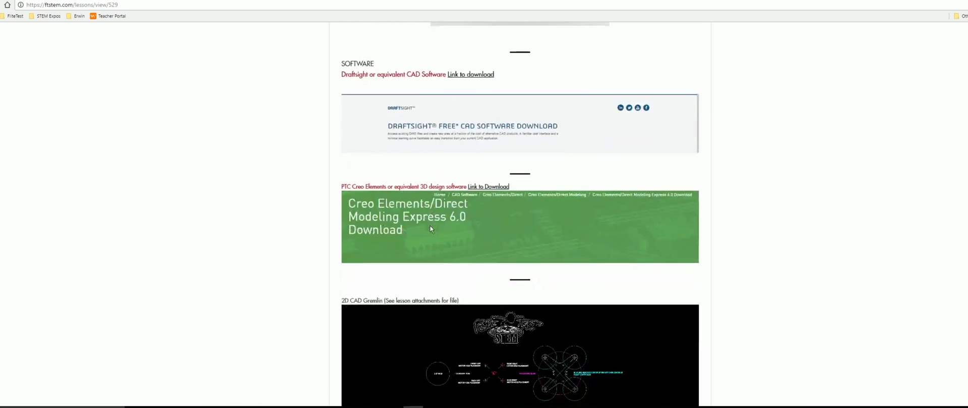
pyautogui.scroll(2, 434, 226)
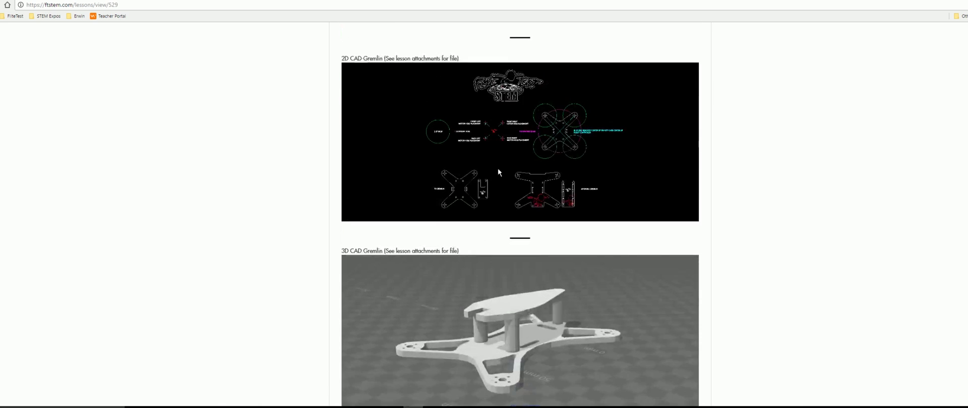
pyautogui.scroll(-7, 489, 156)
pyautogui.scroll(-4, 462, 140)
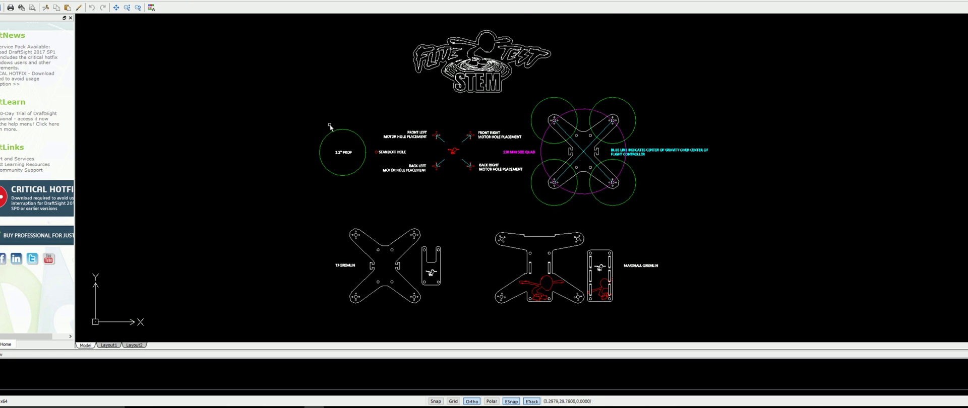
pyautogui.scroll(5, 330, 126)
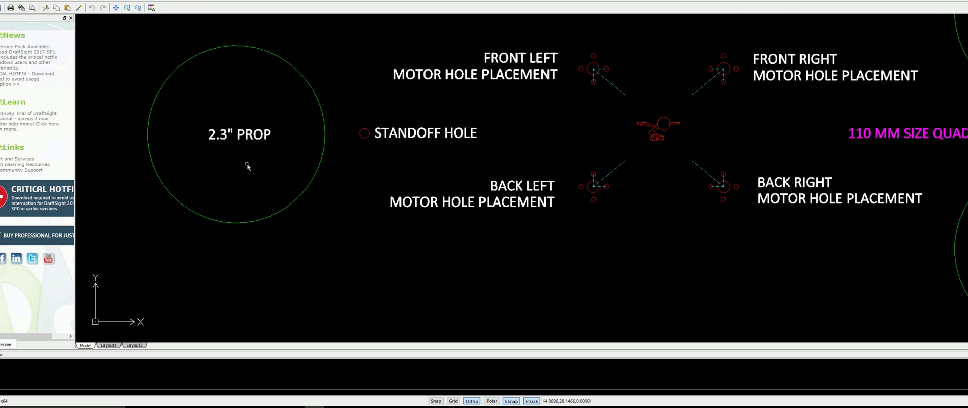
pyautogui.scroll(-2, 247, 167)
pyautogui.scroll(-1, 252, 166)
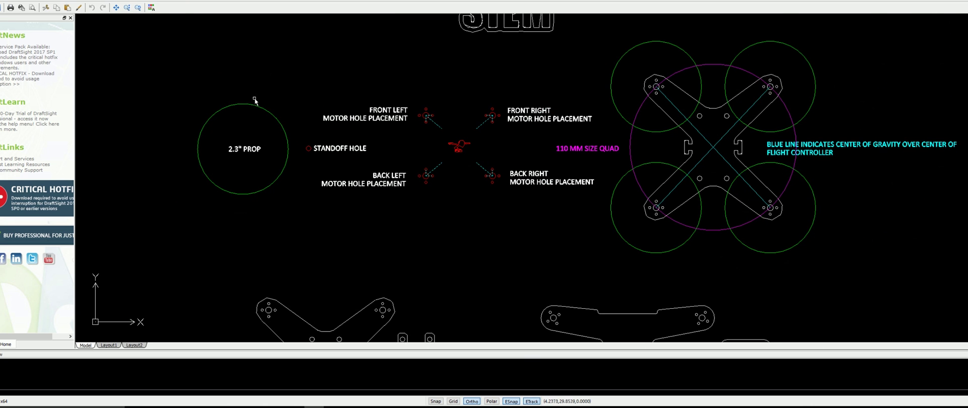
pyautogui.scroll(-1, 431, 154)
pyautogui.moveTo(484, 257); pyautogui.dragTo(484, 171, button='middle')
pyautogui.scroll(2, 469, 161)
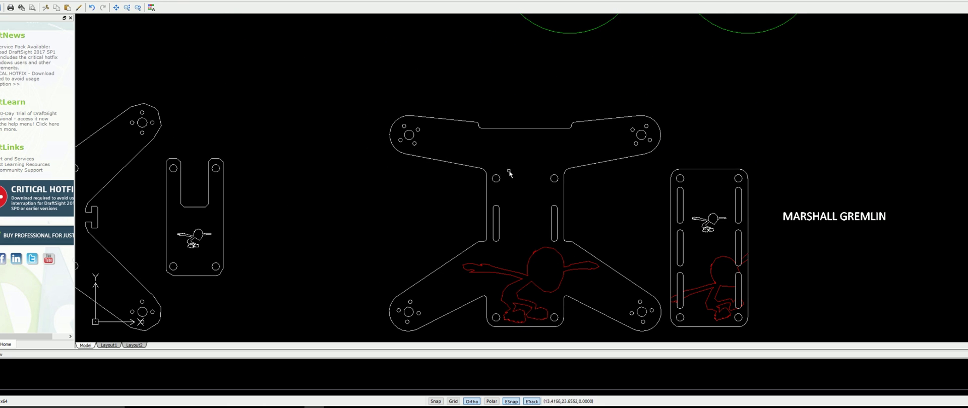
pyautogui.scroll(-2, 573, 209)
pyautogui.moveTo(569, 132); pyautogui.dragTo(569, 158, button='middle')
pyautogui.scroll(-1, 557, 146)
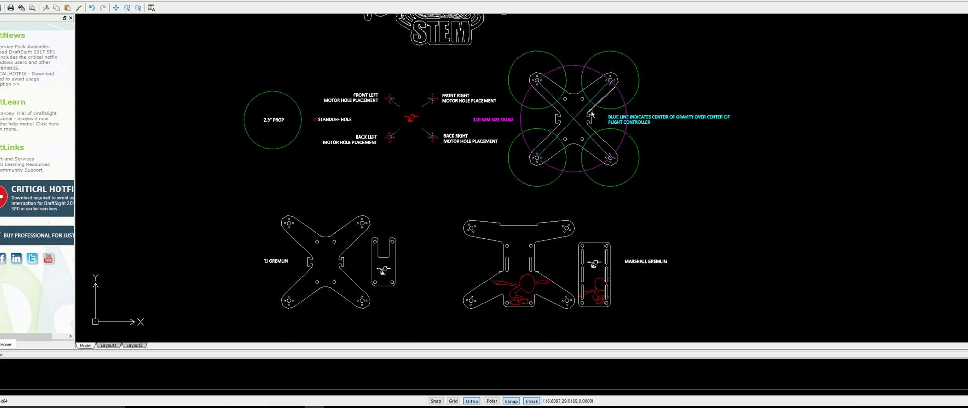
pyautogui.scroll(2, 597, 99)
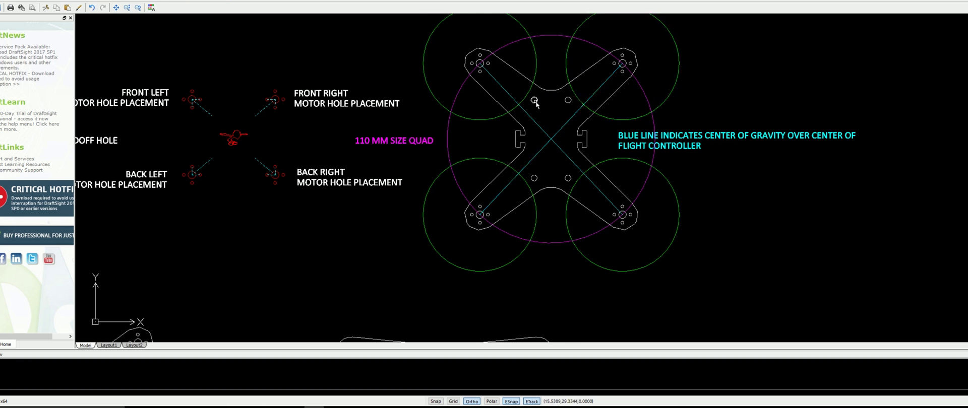
pyautogui.scroll(-1, 556, 118)
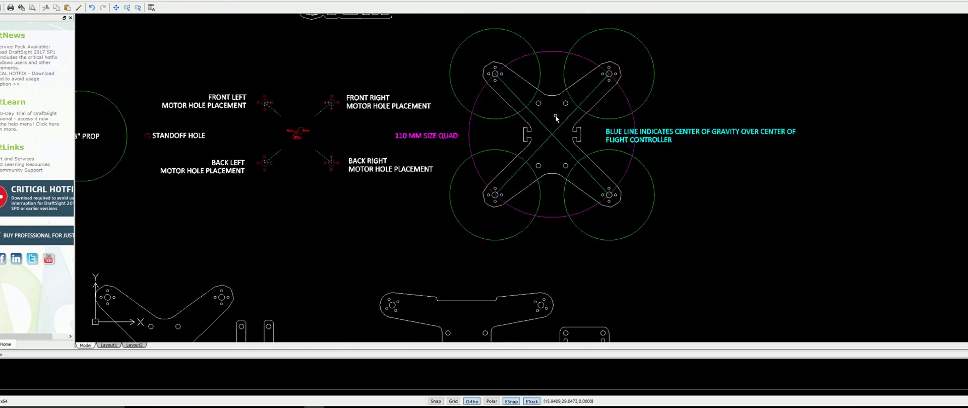
pyautogui.scroll(-1, 556, 118)
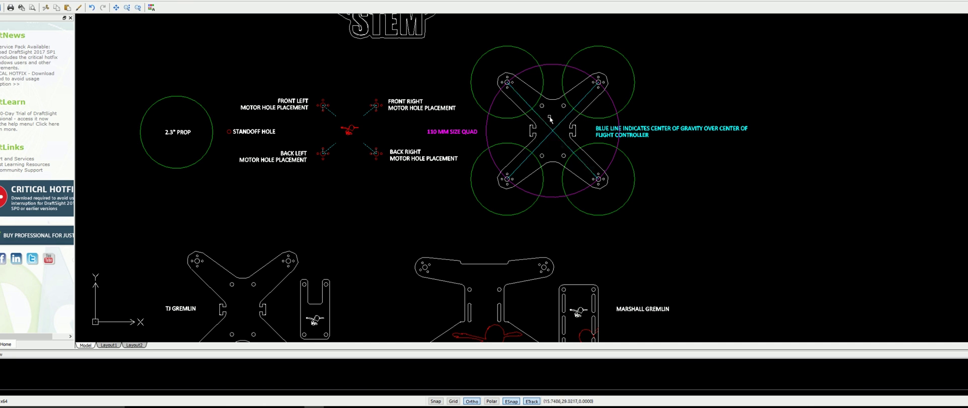
pyautogui.scroll(-1, 546, 146)
pyautogui.scroll(3, 540, 166)
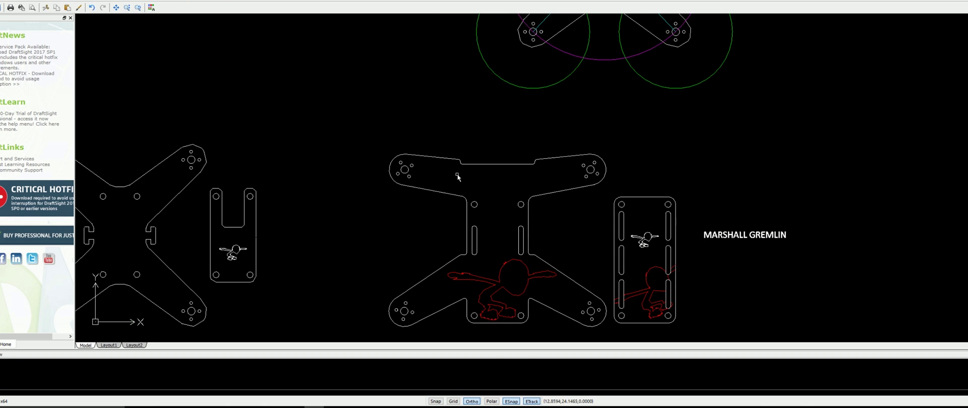
pyautogui.moveTo(500, 242); pyautogui.dragTo(523, 177, button='middle')
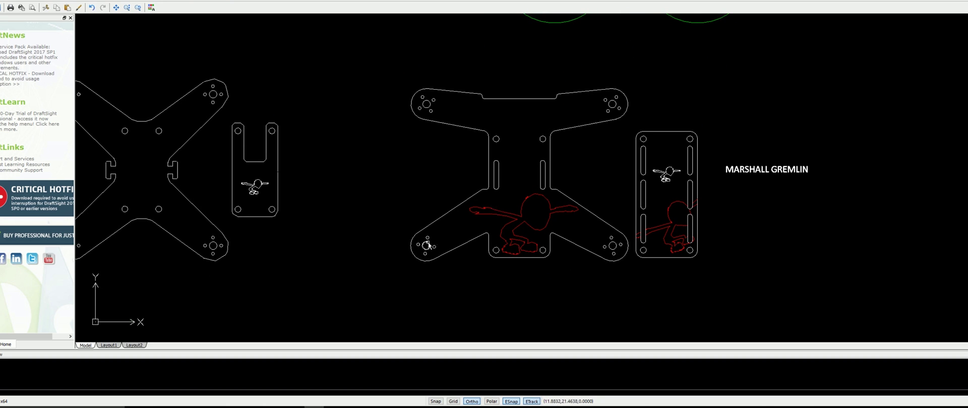
pyautogui.press('F11')
pyautogui.scroll(-5, 538, 117)
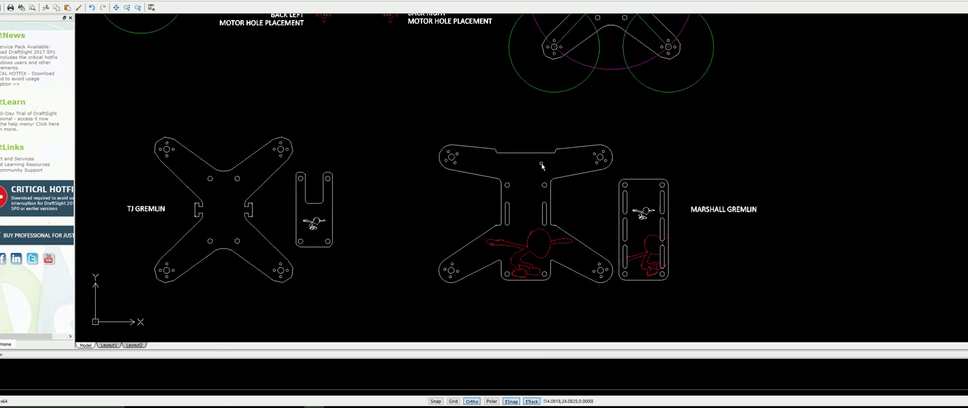
pyautogui.press('F11')
pyautogui.moveTo(510, 88); pyautogui.dragTo(520, 125, button='middle')
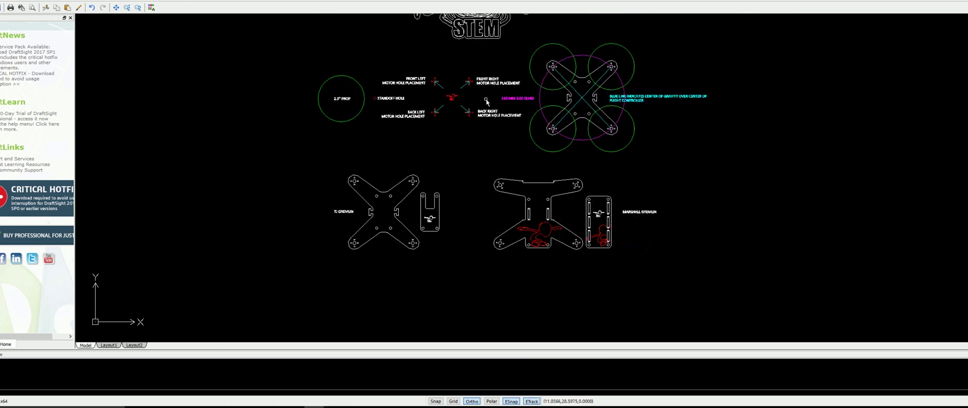
pyautogui.scroll(2, 461, 99)
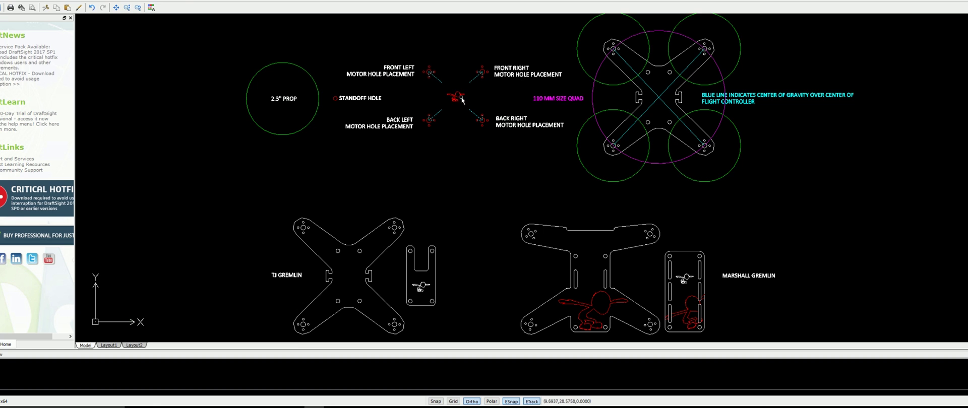
pyautogui.scroll(2, 433, 81)
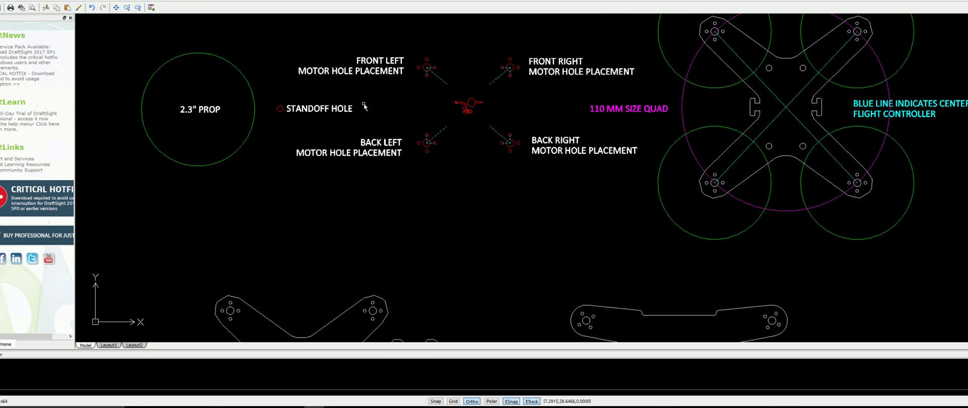
pyautogui.scroll(2, 364, 106)
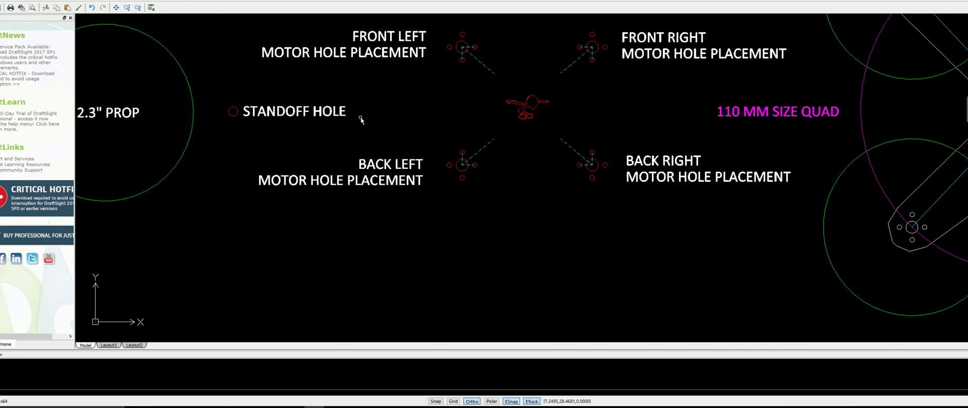
pyautogui.scroll(-4, 462, 125)
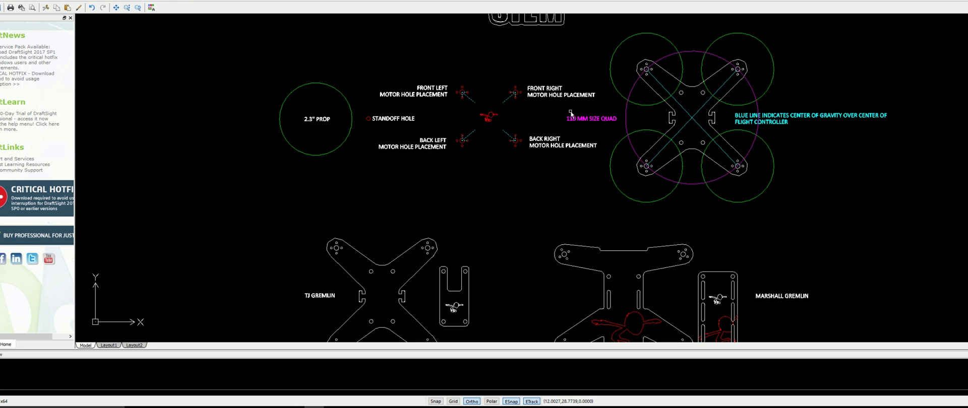
pyautogui.scroll(2, 550, 119)
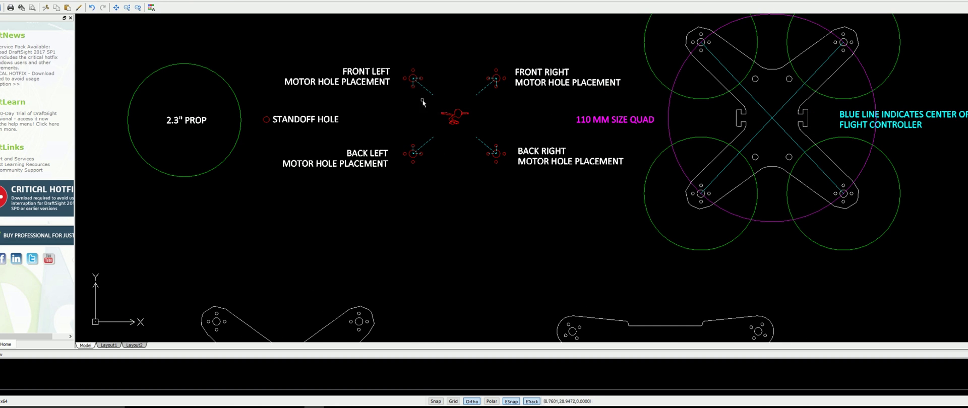
pyautogui.scroll(-1, 460, 92)
pyautogui.scroll(3, 505, 110)
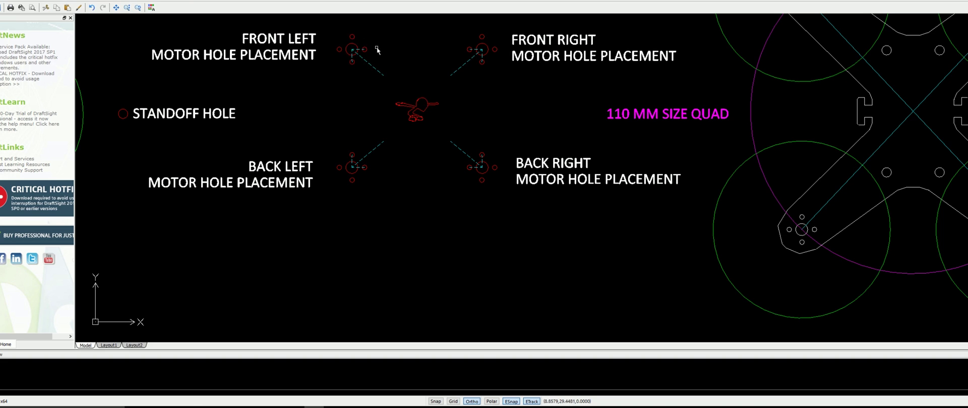
pyautogui.scroll(4, 369, 61)
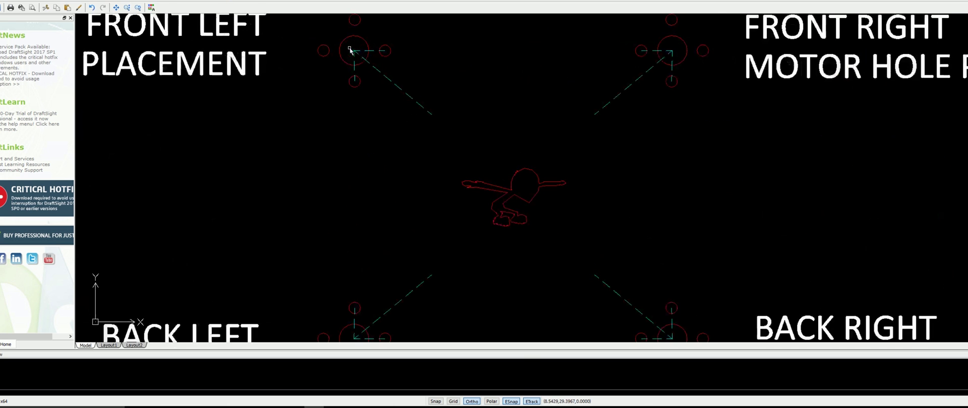
pyautogui.scroll(-1, 375, 96)
pyautogui.scroll(2, 384, 130)
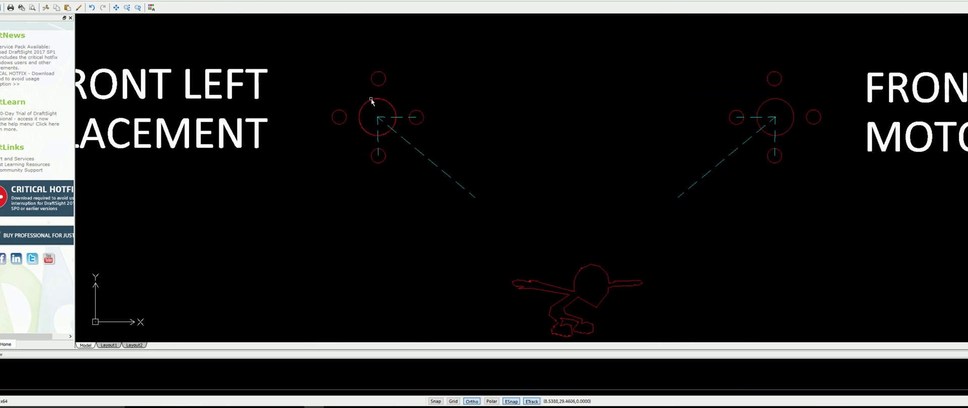
pyautogui.scroll(-3, 386, 116)
pyautogui.scroll(-3, 394, 122)
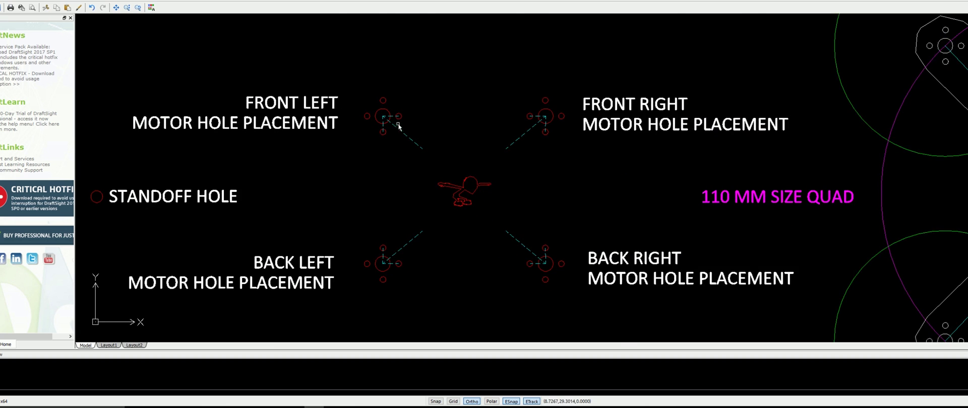
pyautogui.scroll(-4, 468, 188)
pyautogui.moveTo(558, 204); pyautogui.dragTo(506, 187, button='middle')
pyautogui.scroll(-2, 506, 186)
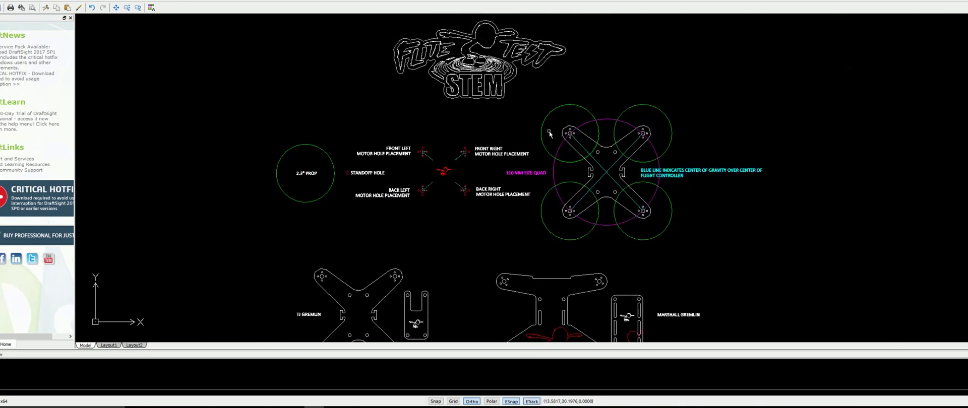
pyautogui.scroll(2, 587, 145)
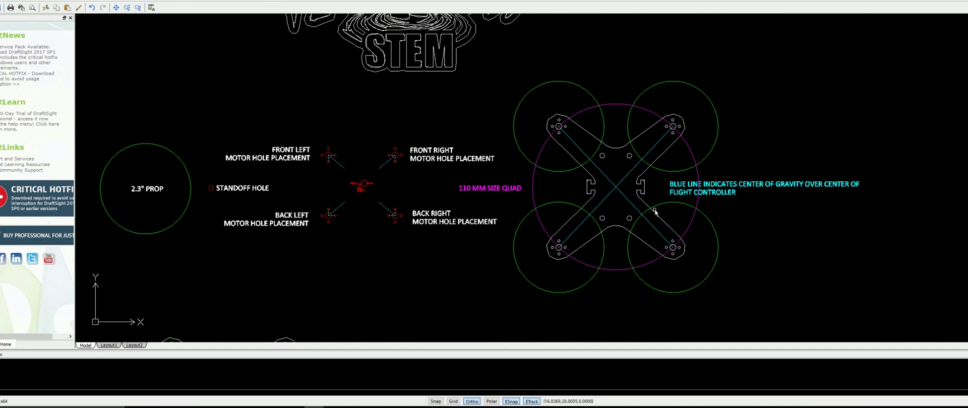
pyautogui.scroll(4, 363, 182)
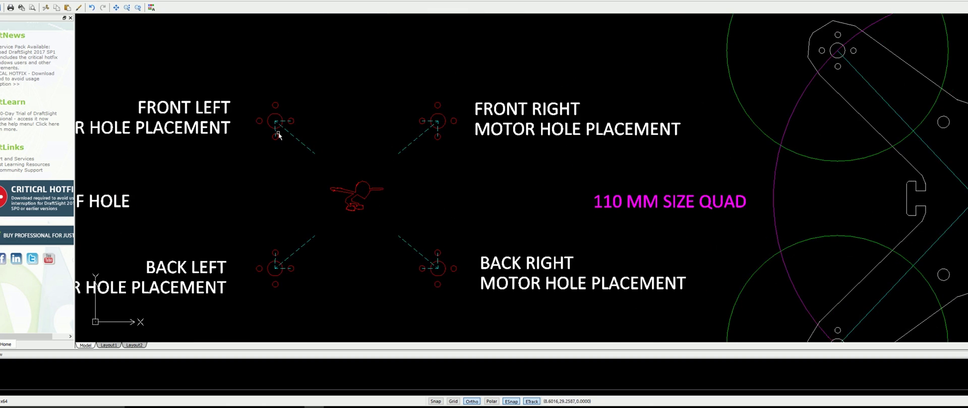
pyautogui.scroll(2, 281, 127)
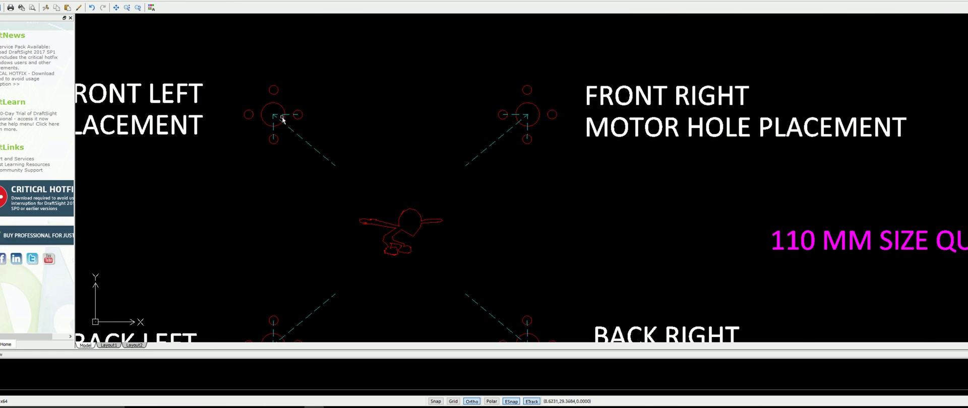
pyautogui.scroll(-1, 386, 197)
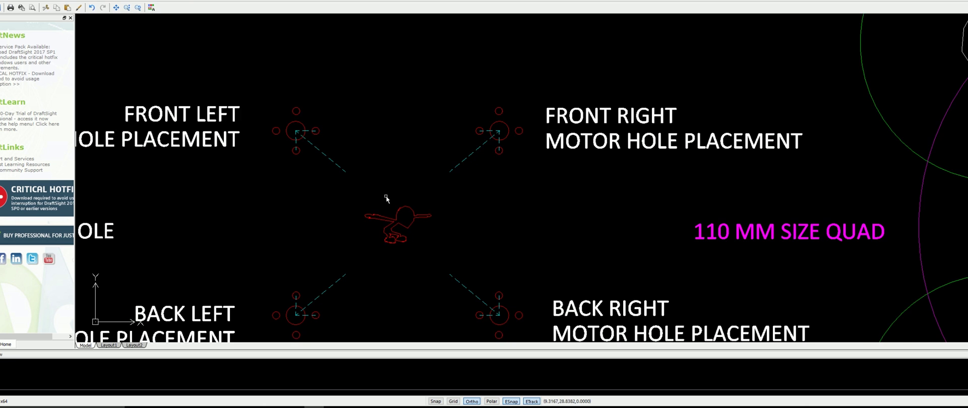
pyautogui.scroll(-2, 385, 198)
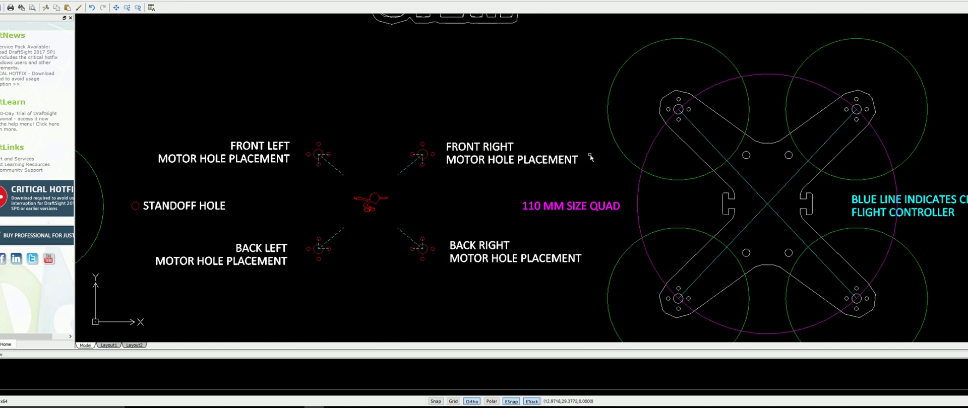
pyautogui.scroll(-3, 590, 157)
pyautogui.scroll(3, 499, 273)
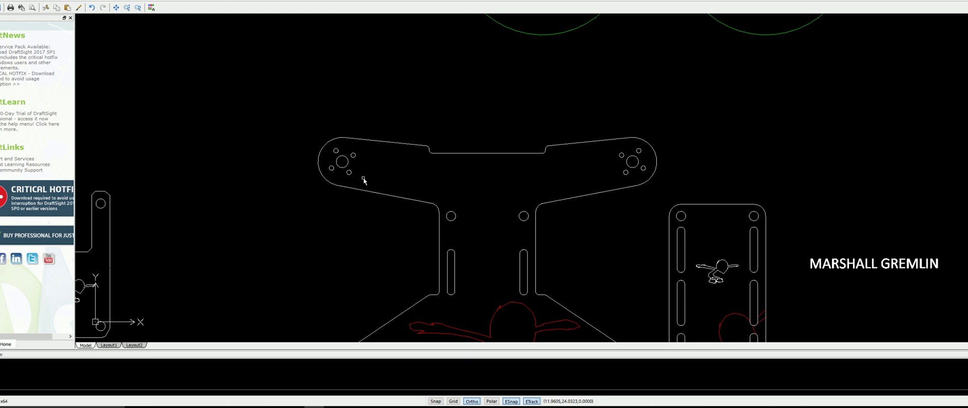
pyautogui.scroll(-1, 412, 212)
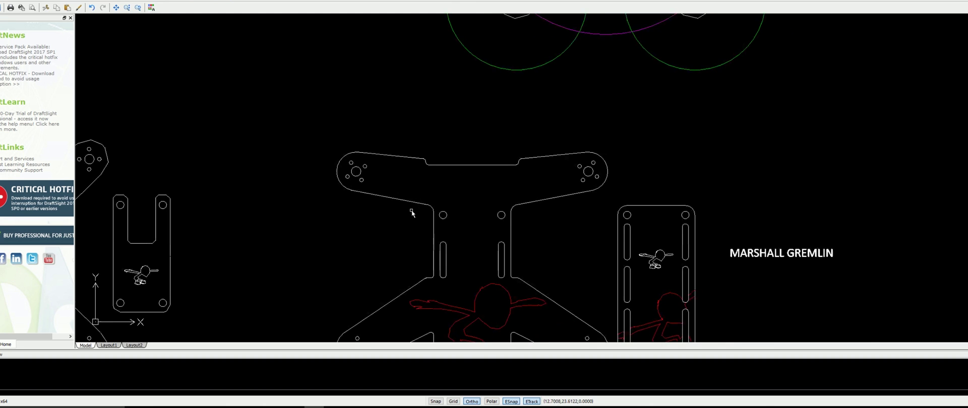
pyautogui.scroll(-3, 411, 209)
pyautogui.scroll(3, 380, 183)
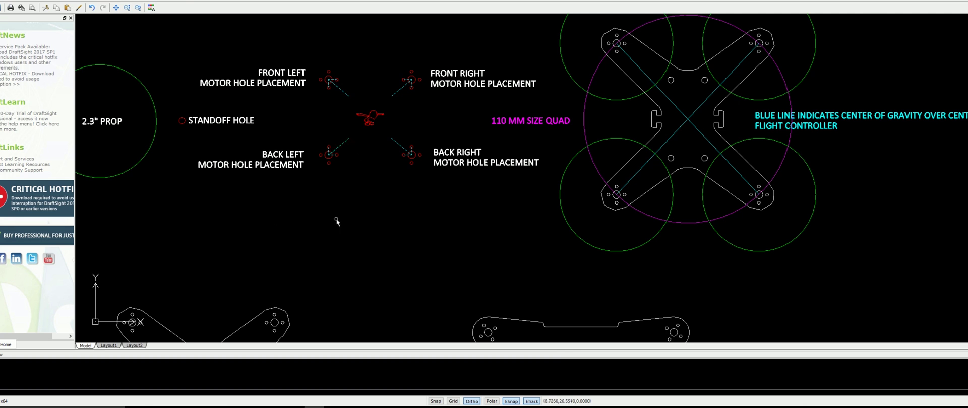
pyautogui.scroll(1, 386, 166)
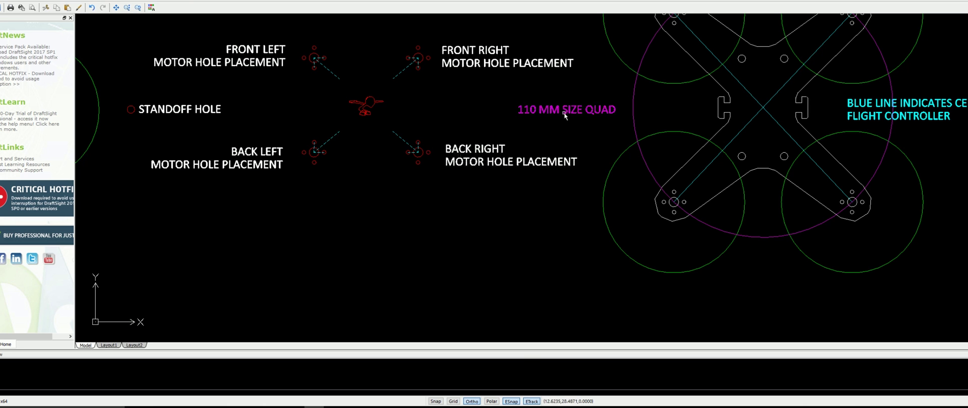
pyautogui.moveTo(568, 117)
pyautogui.mouseDown(button='middle')
pyautogui.moveTo(386, 122)
pyautogui.moveTo(272, 172)
pyautogui.moveTo(313, 153)
pyautogui.mouseUp(button='middle')
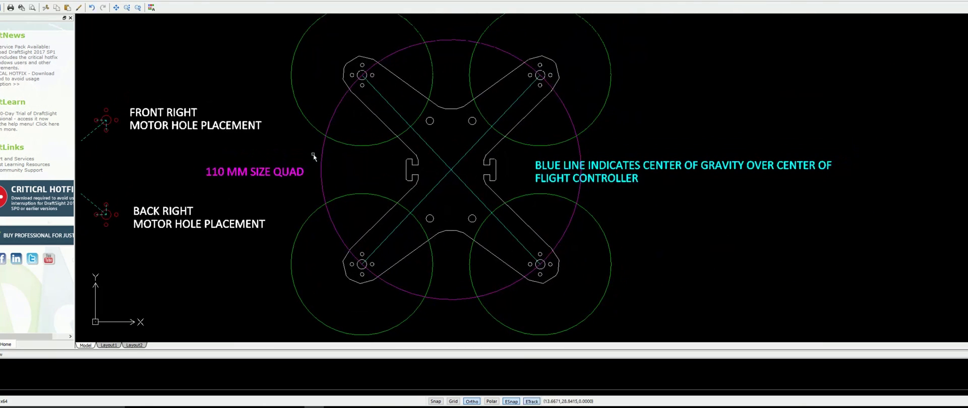
pyautogui.scroll(-1, 318, 155)
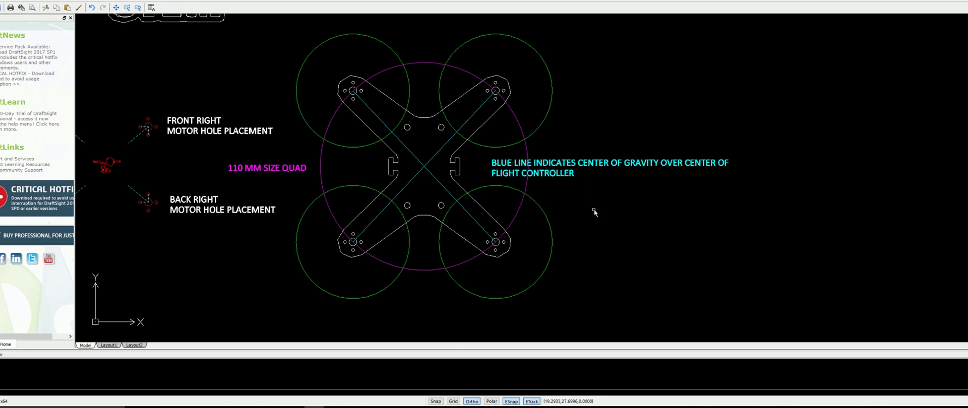
pyautogui.scroll(-5, 495, 200)
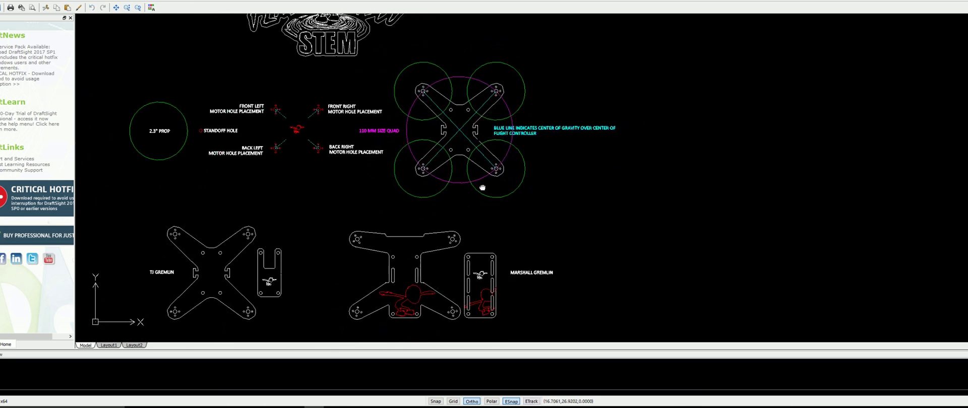
pyautogui.scroll(3, 313, 193)
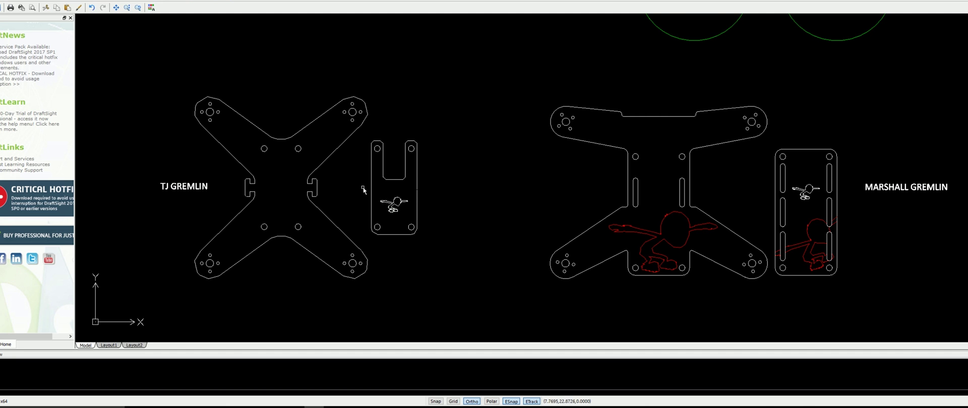
pyautogui.scroll(-2, 363, 190)
pyautogui.moveTo(465, 182)
pyautogui.mouseDown(button='middle')
pyautogui.moveTo(436, 173)
pyautogui.moveTo(415, 184)
pyautogui.mouseUp(button='middle')
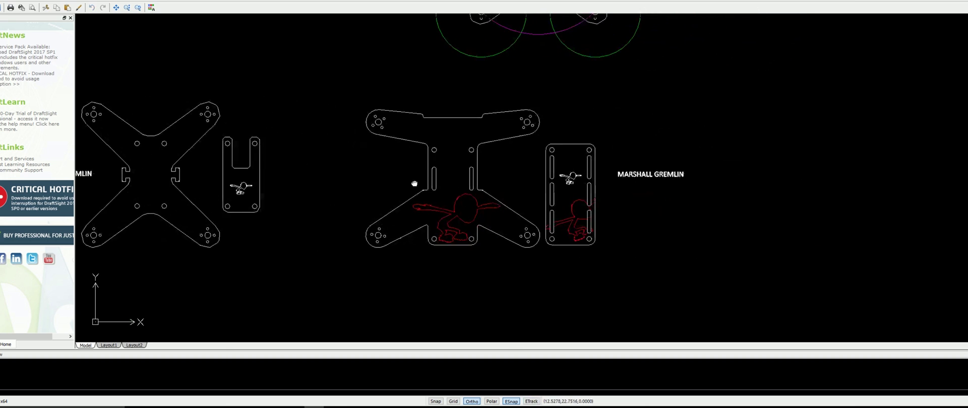
pyautogui.scroll(2, 476, 192)
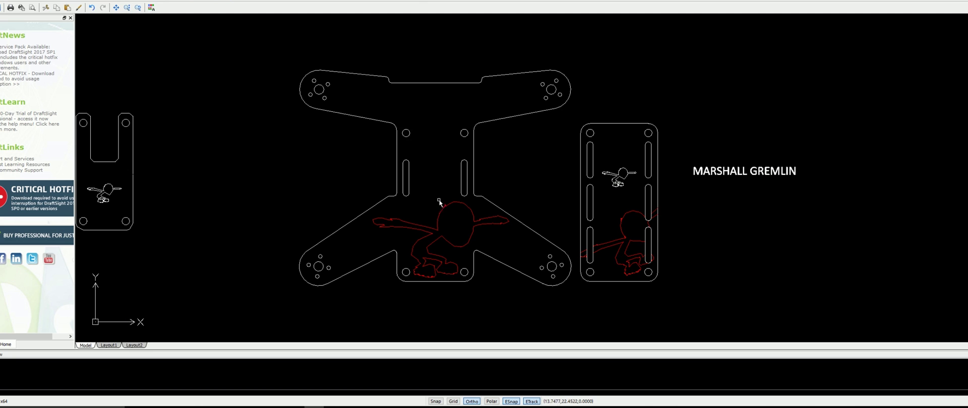
pyautogui.write('l')
pyautogui.press('Return')
# Draw two diagonal lines joining opposite motor-hole centres of the bottom plate
pyautogui.click(319, 90)
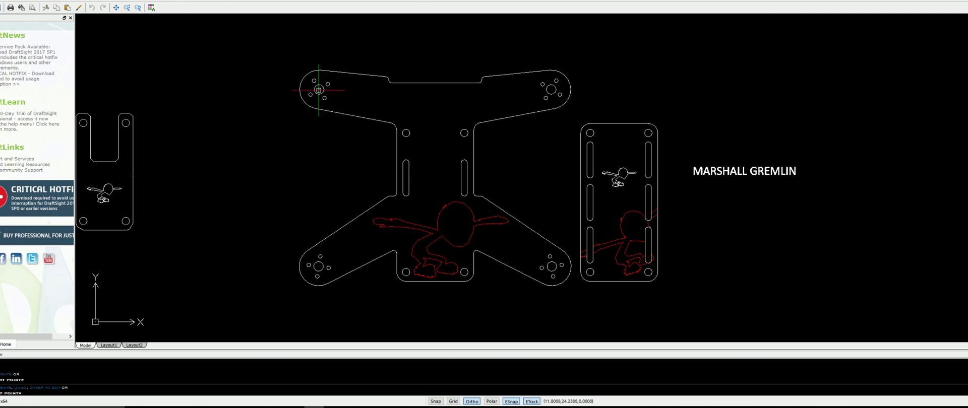
pyautogui.click(552, 266)
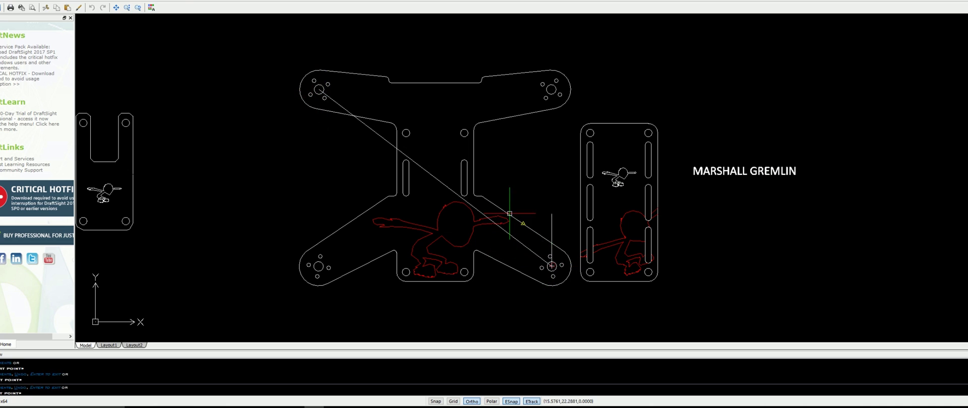
pyautogui.press('Return')
pyautogui.press('Return')
pyautogui.click(550, 89)
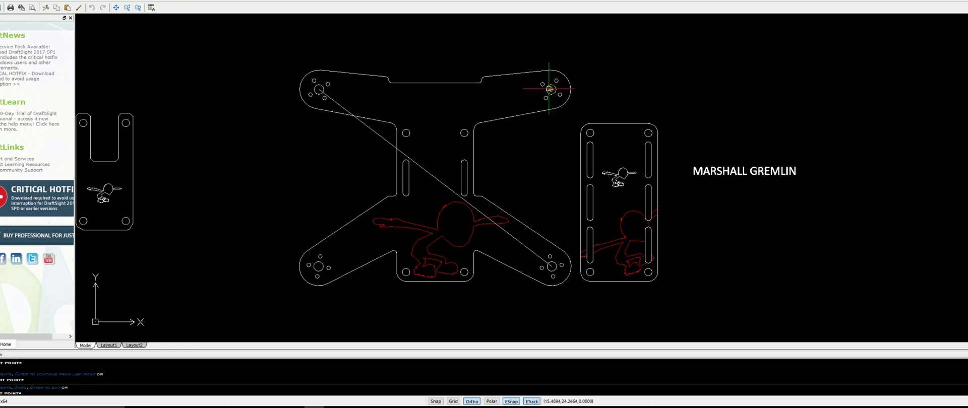
pyautogui.click(319, 266)
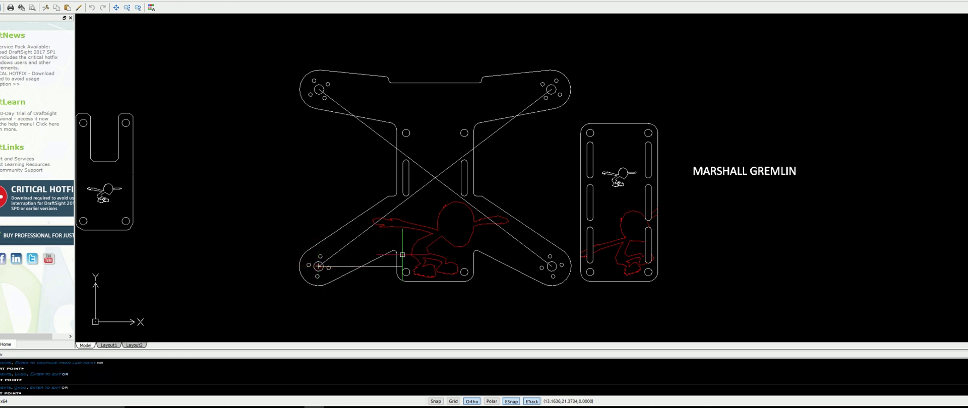
pyautogui.press('Escape')
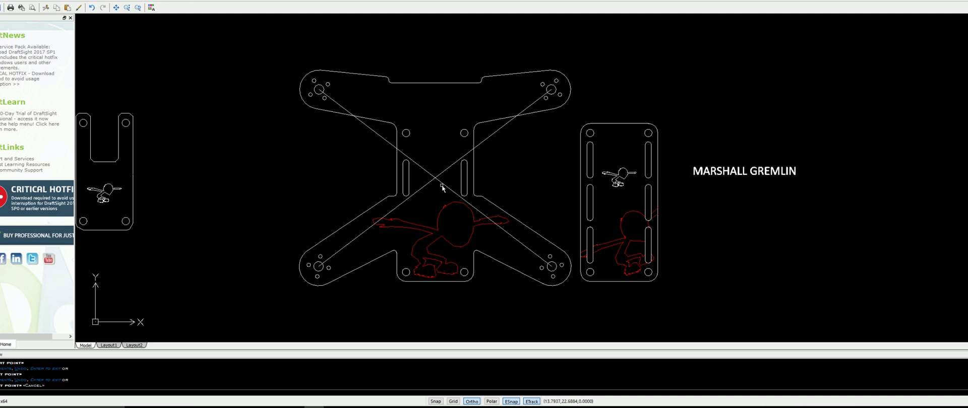
# Select both diagonal construction lines at their crossing and delete them
pyautogui.press('Escape')
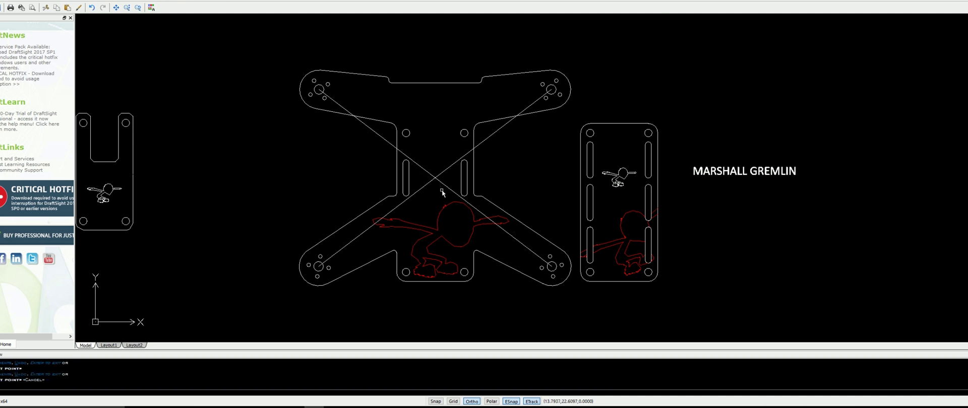
pyautogui.scroll(-1, 443, 192)
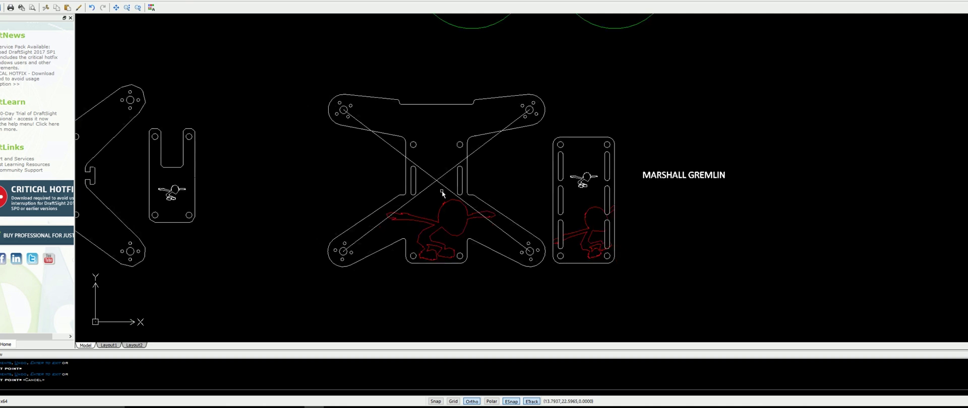
pyautogui.click(443, 193)
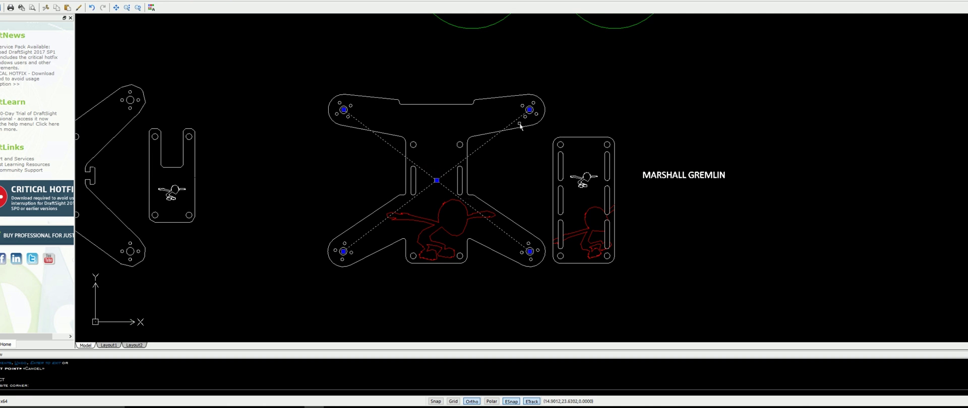
pyautogui.scroll(3, 428, 210)
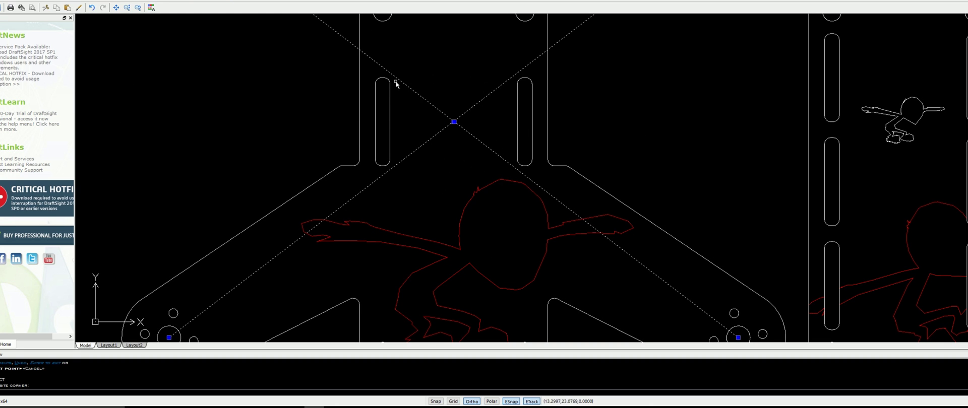
pyautogui.press('Escape')
pyautogui.click(445, 107)
pyautogui.press('Delete')
# Zoom out and pan to bring the logo and whole quad layout into view
pyautogui.scroll(-4, 381, 156)
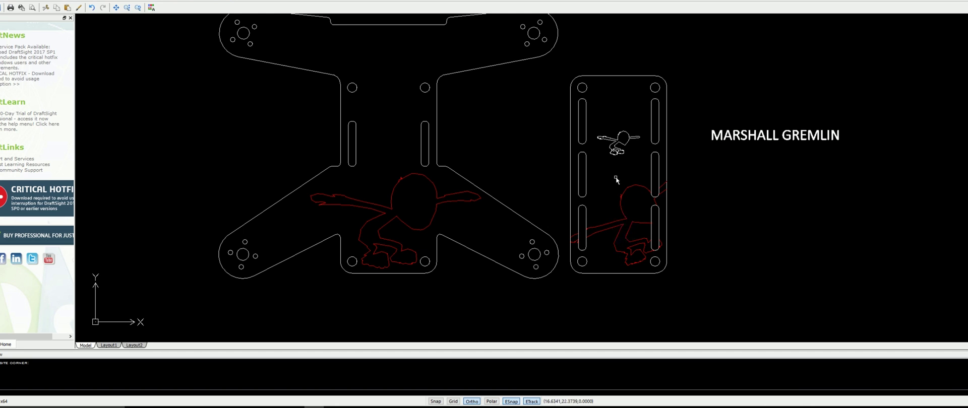
pyautogui.scroll(-2, 530, 191)
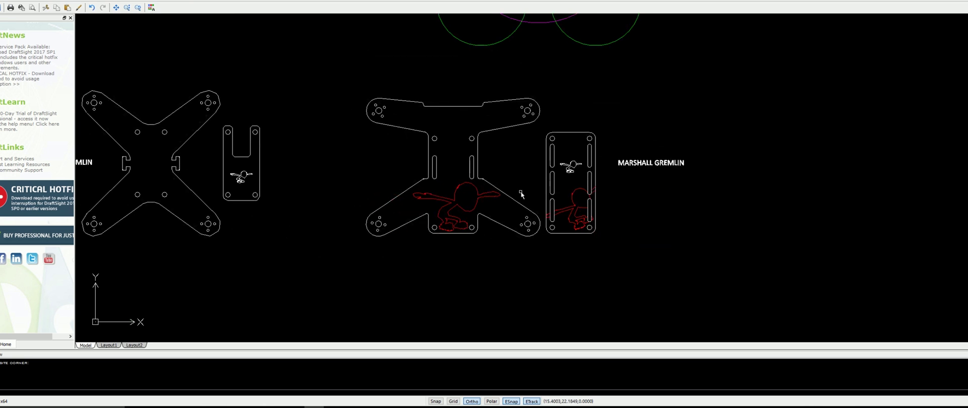
pyautogui.scroll(-3, 461, 194)
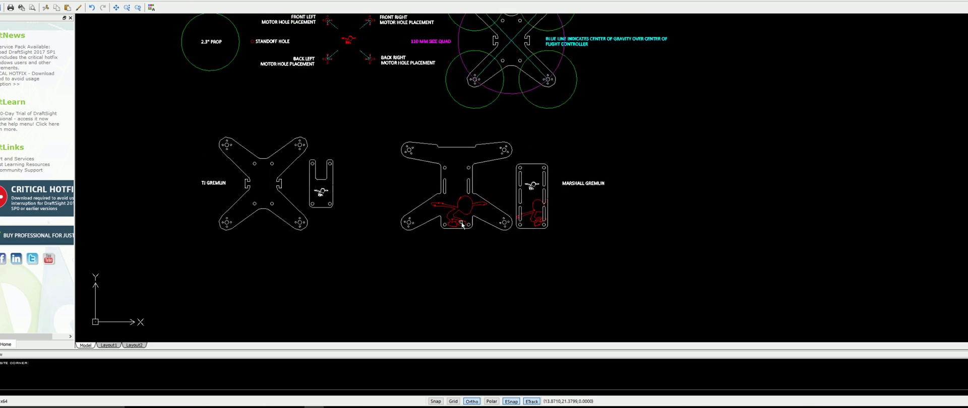
pyautogui.moveTo(454, 175)
pyautogui.mouseDown(button='middle')
pyautogui.moveTo(418, 221)
pyautogui.moveTo(457, 210)
pyautogui.mouseUp(button='middle')
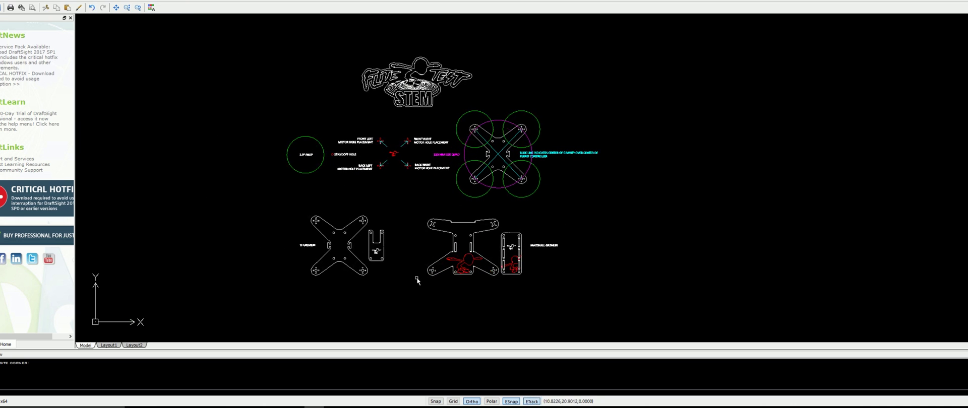
pyautogui.scroll(2, 418, 222)
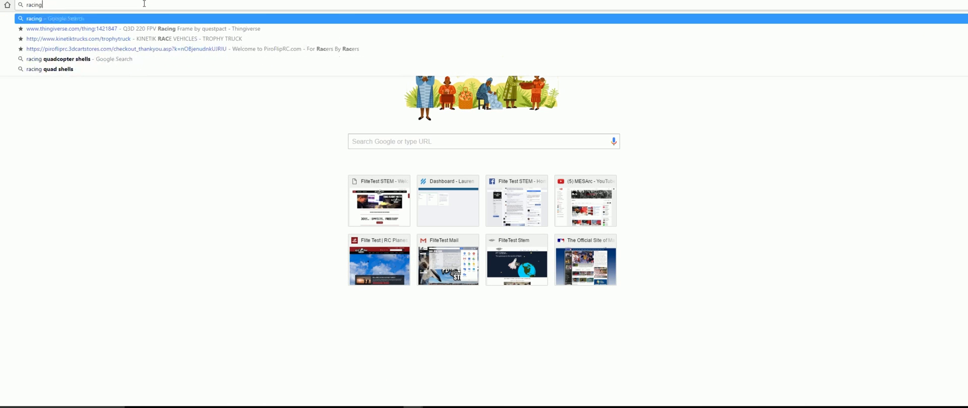
# Search for 'racing quadcopter' and browse the image results
pyautogui.write('quadcopter')
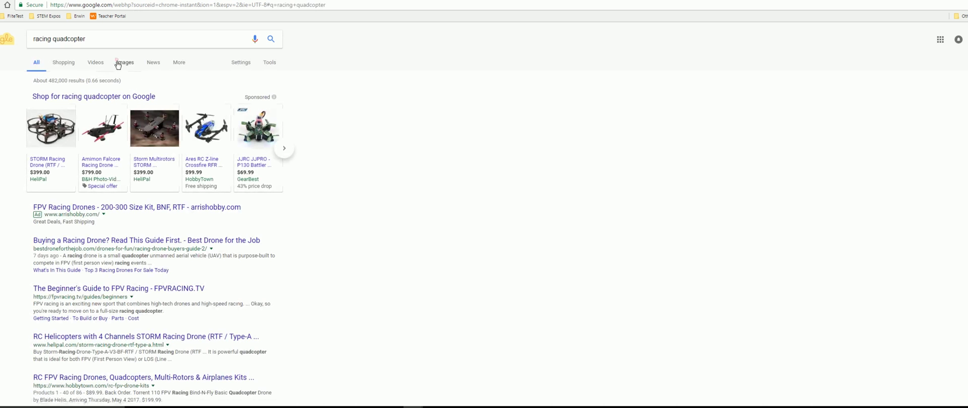
pyautogui.click(118, 63)
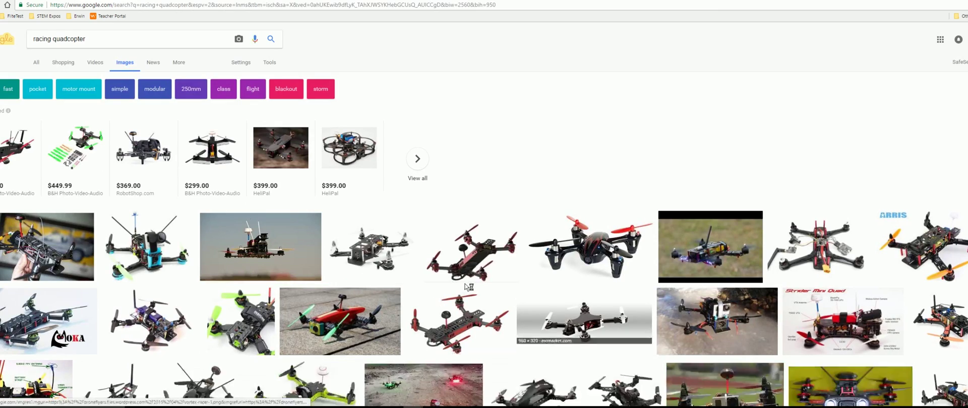
pyautogui.scroll(-3, 857, 270)
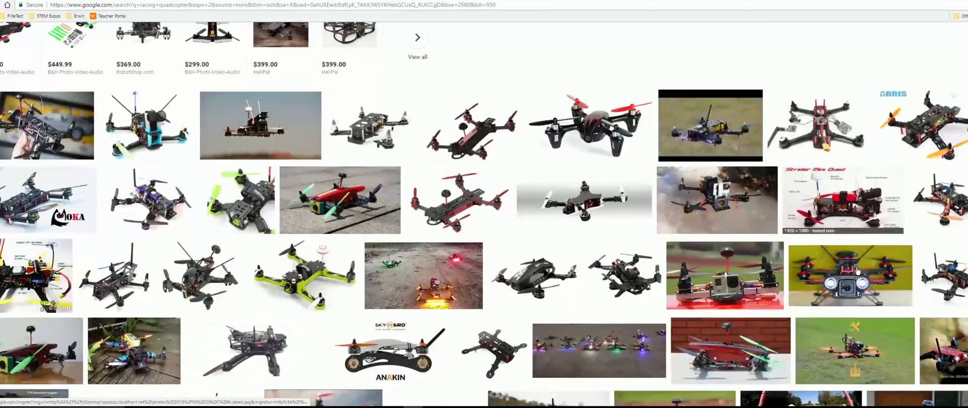
pyautogui.scroll(-1, 304, 314)
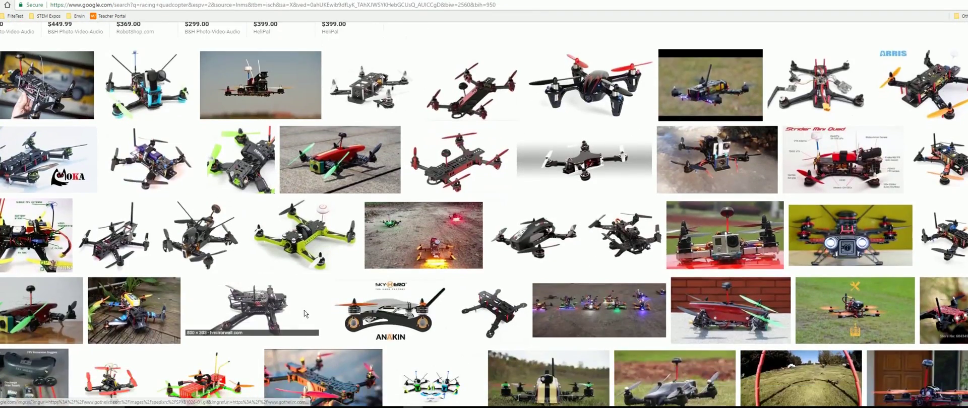
# Preview a drone frame image and the pink drone frame, then scroll back through results
pyautogui.click(255, 304)
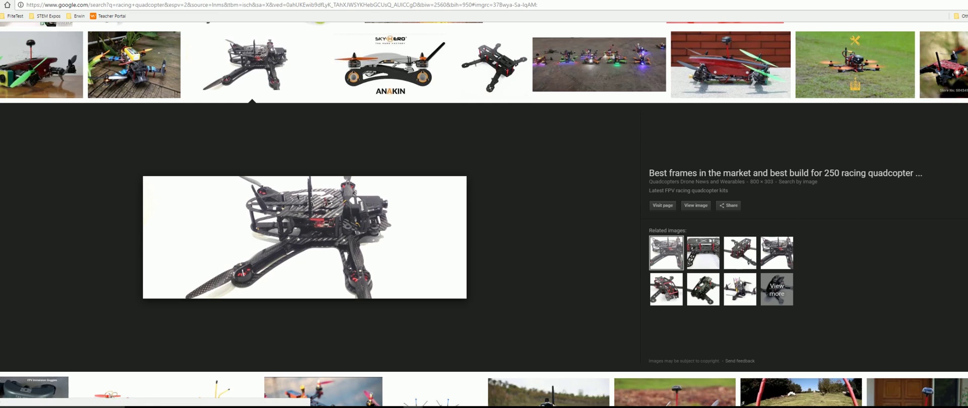
pyautogui.click(917, 144)
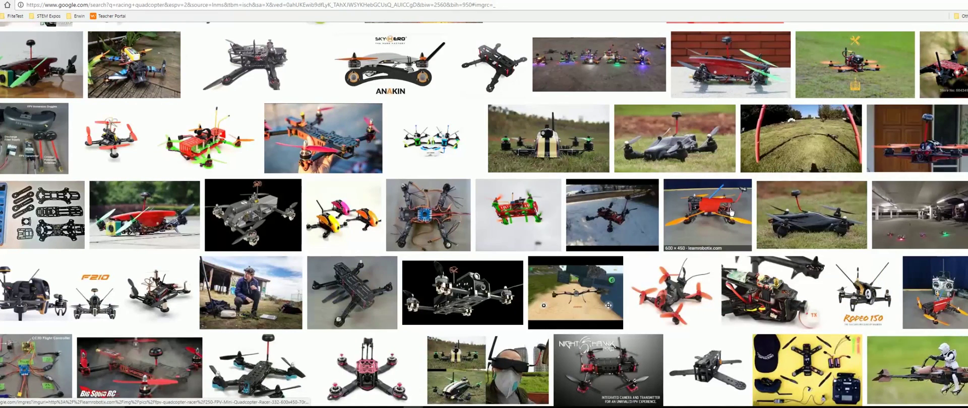
pyautogui.scroll(-1, 670, 298)
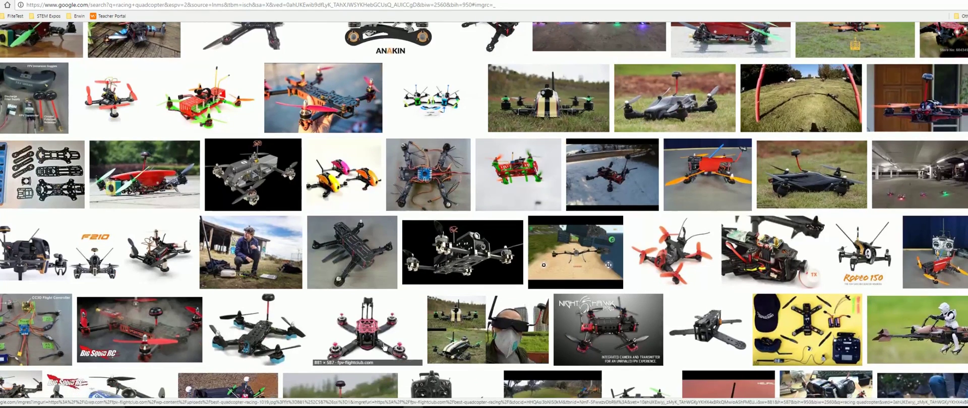
pyautogui.click(384, 346)
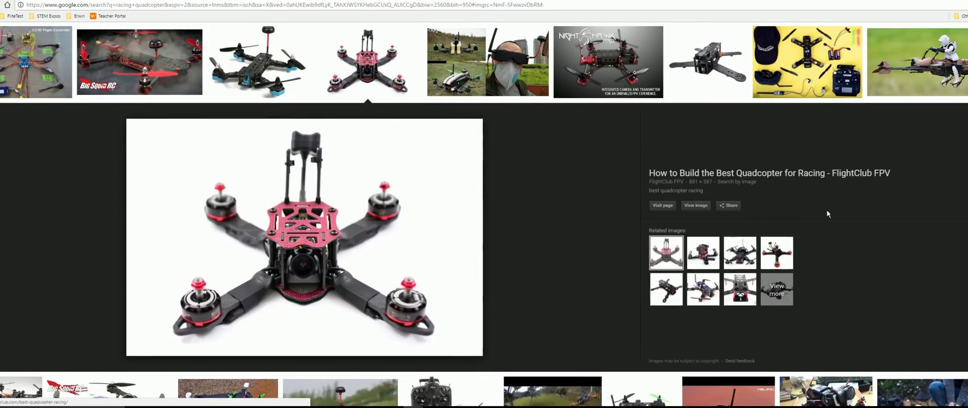
pyautogui.click(907, 115)
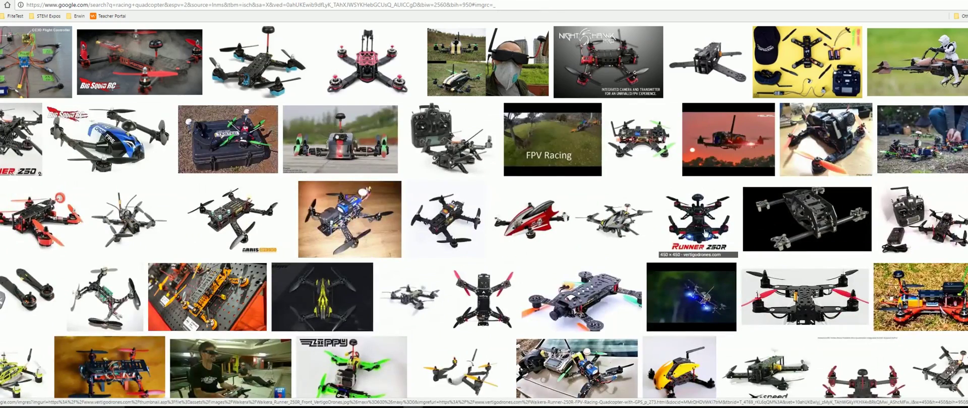
pyautogui.scroll(-1, 705, 233)
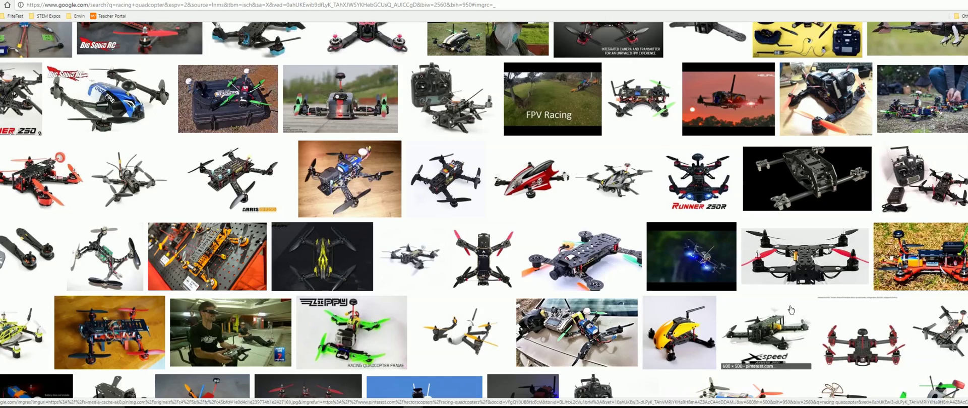
pyautogui.scroll(-1, 791, 310)
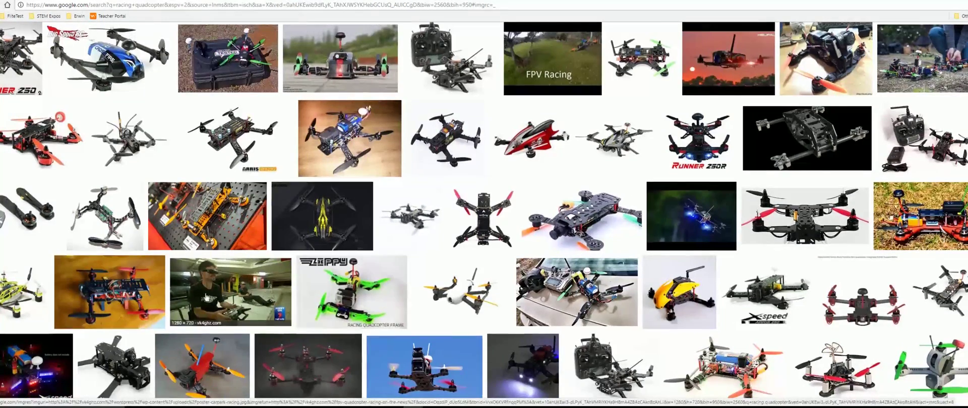
pyautogui.scroll(1, 105, 209)
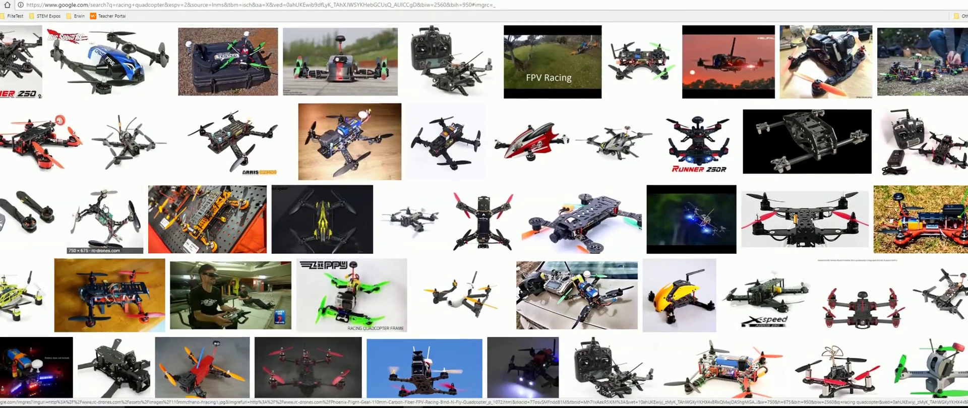
pyautogui.scroll(5, 105, 208)
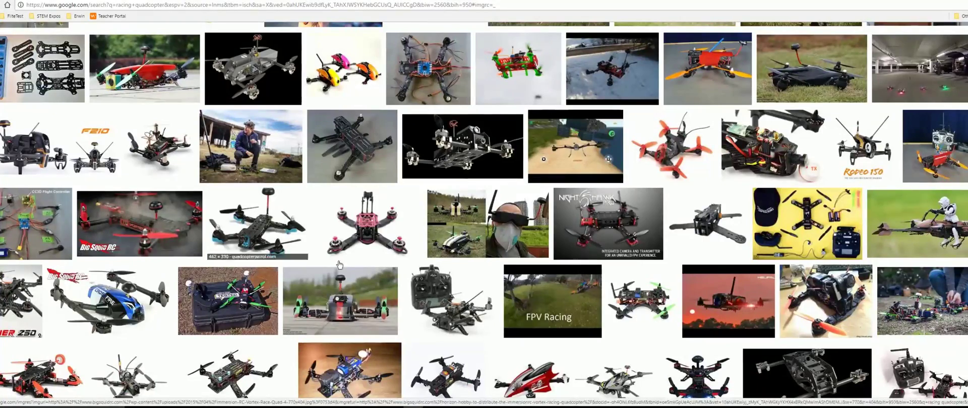
pyautogui.scroll(10, 339, 265)
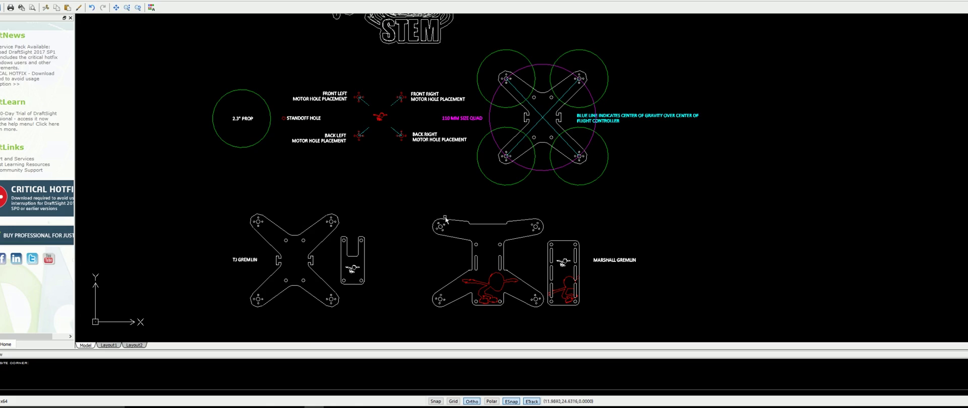
# Select the TJ Gremlin X plate and top plate and start a copy from a base point
pyautogui.scroll(1, 552, 305)
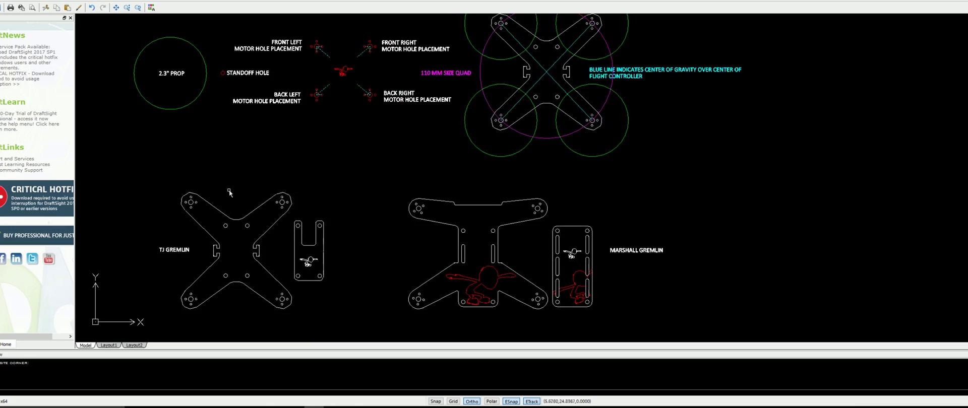
pyautogui.scroll(-1, 177, 179)
pyautogui.moveTo(135, 167); pyautogui.dragTo(323, 300)
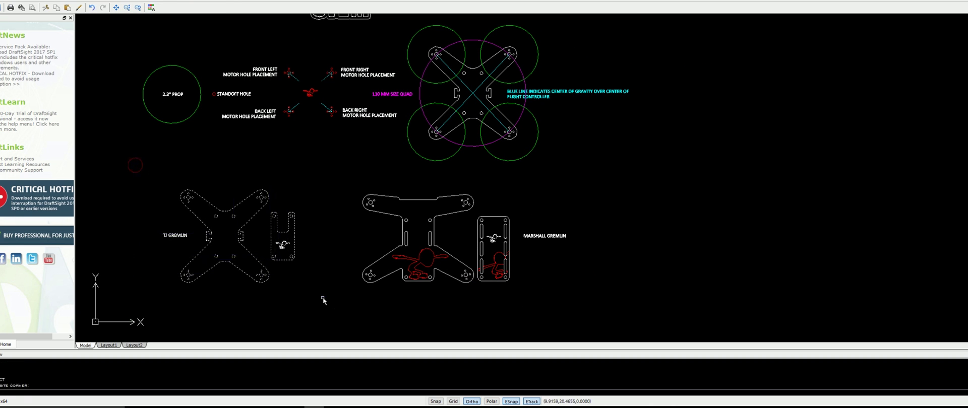
pyautogui.write('co')
pyautogui.press('Return')
pyautogui.click(291, 216)
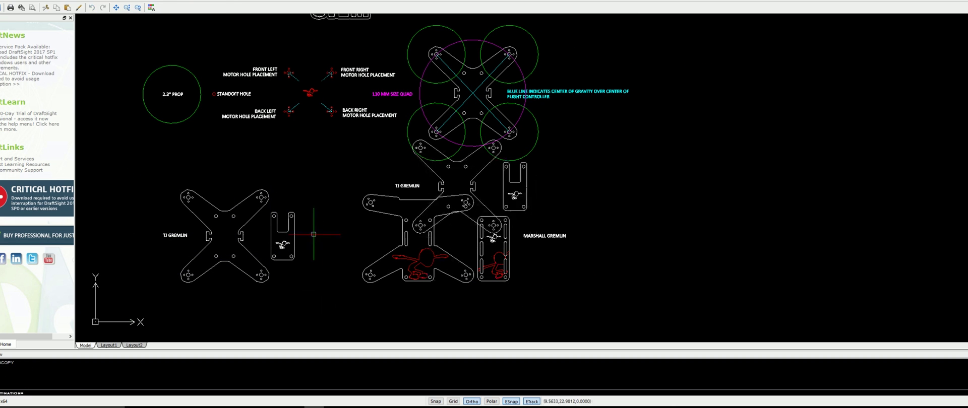
# Place the copied TJ Gremlin parts to the right of the drawing
pyautogui.scroll(-1, 442, 171)
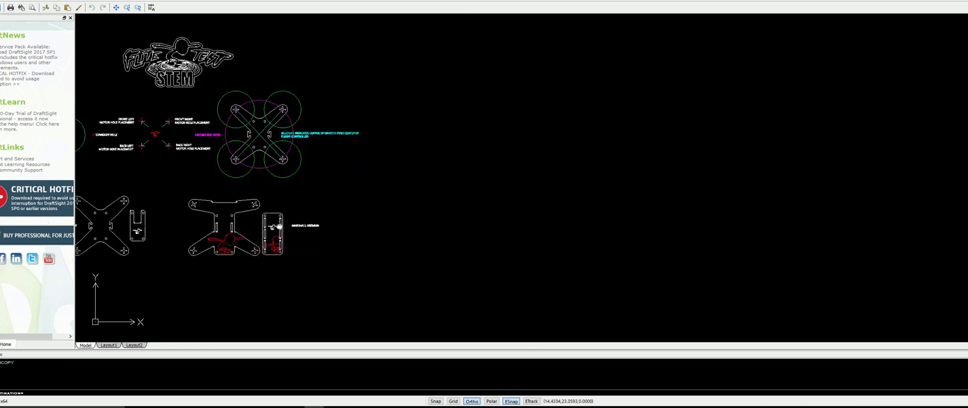
pyautogui.moveTo(278, 227); pyautogui.dragTo(226, 232, button='middle')
pyautogui.click(376, 216)
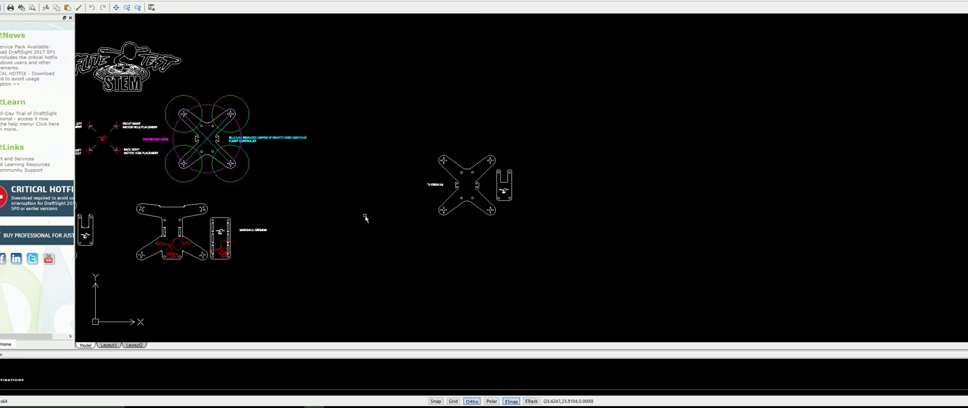
pyautogui.moveTo(363, 216); pyautogui.dragTo(490, 211, button='middle')
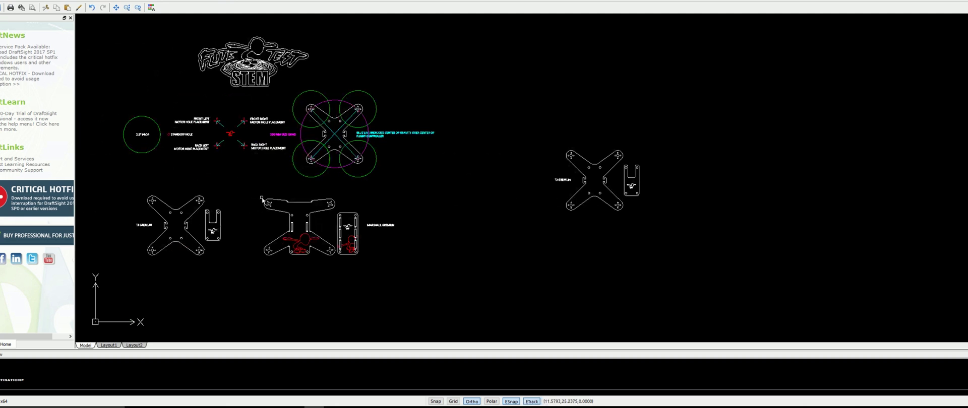
pyautogui.moveTo(651, 203)
pyautogui.mouseDown(button='middle')
pyautogui.moveTo(566, 206)
pyautogui.moveTo(517, 189)
pyautogui.moveTo(467, 199)
pyautogui.mouseUp(button='middle')
pyautogui.scroll(5, 487, 185)
pyautogui.scroll(-1, 512, 196)
pyautogui.scroll(-1, 467, 198)
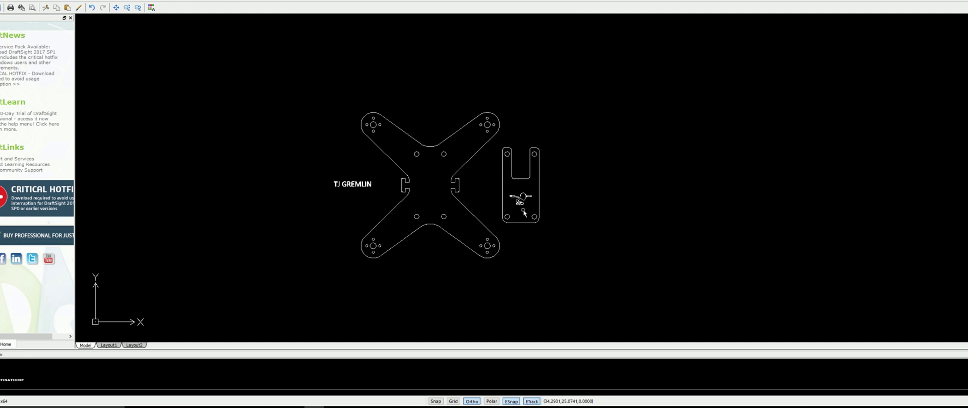
# Draw a rectangle from the X plate's top-left to bottom-right corner
pyautogui.write('rec')
pyautogui.press('Return')
pyautogui.press('F8')
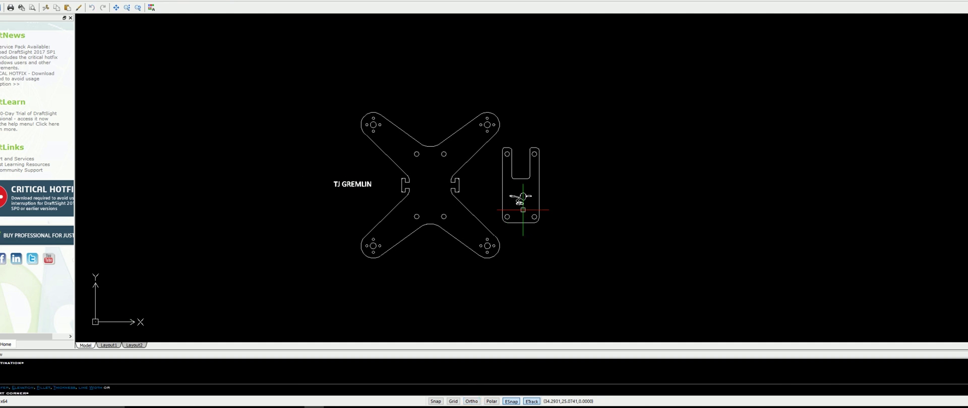
pyautogui.click(359, 111)
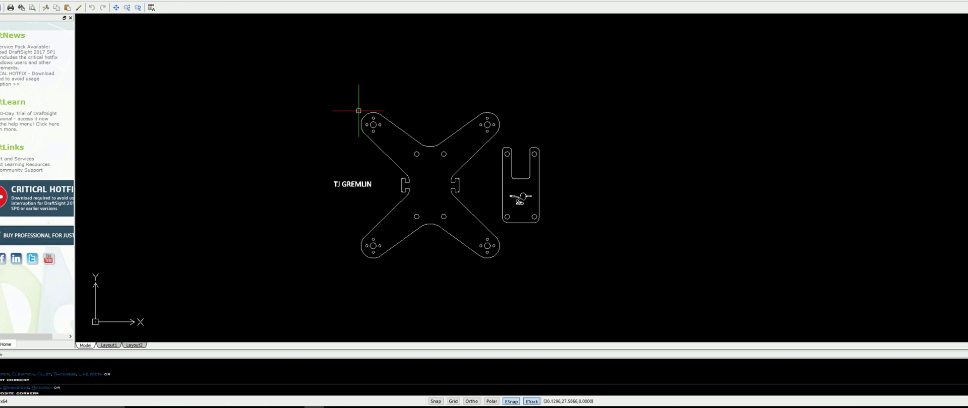
pyautogui.click(501, 261)
pyautogui.press('F8')
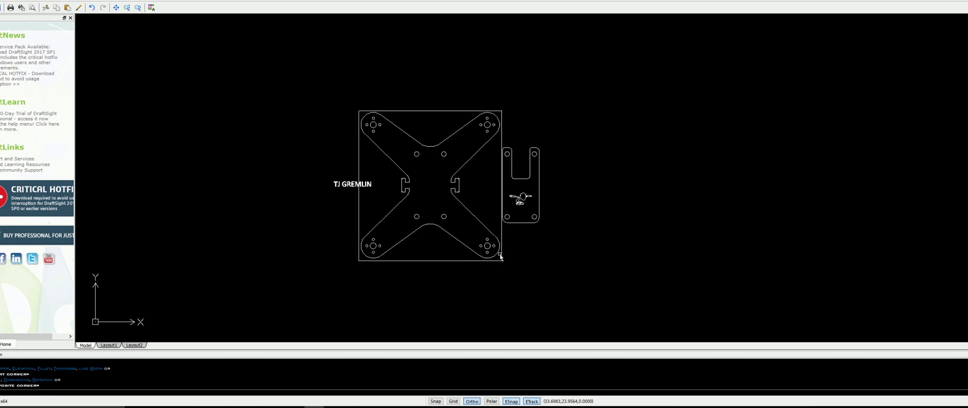
# Move the new square to the right of the copied parts
pyautogui.click(431, 117)
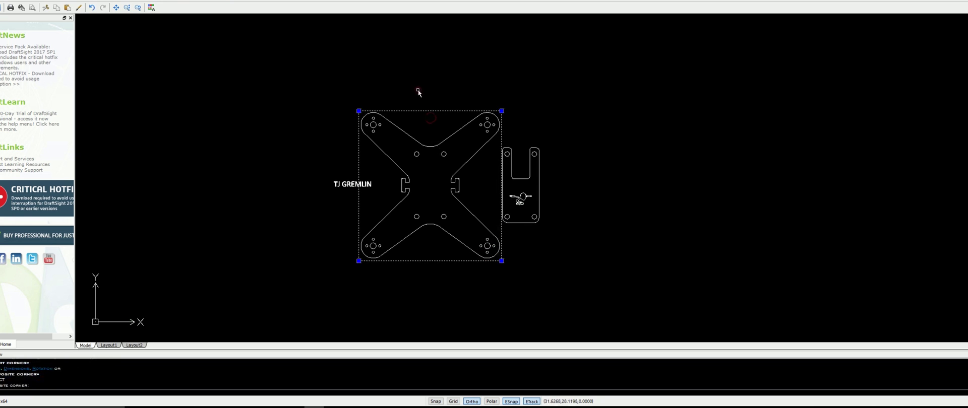
pyautogui.press('m')
pyautogui.press('Return')
pyautogui.click(426, 176)
pyautogui.click(677, 176)
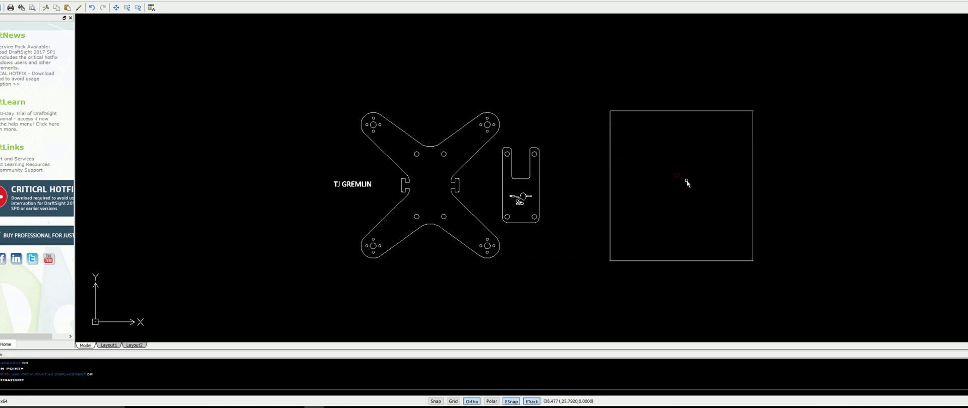
pyautogui.moveTo(701, 136); pyautogui.dragTo(549, 134, button='middle')
pyautogui.scroll(-1, 563, 106)
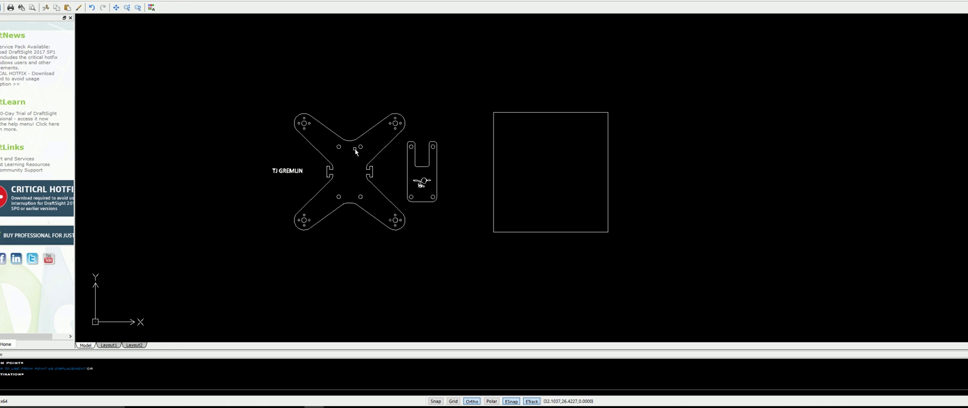
pyautogui.scroll(2, 358, 176)
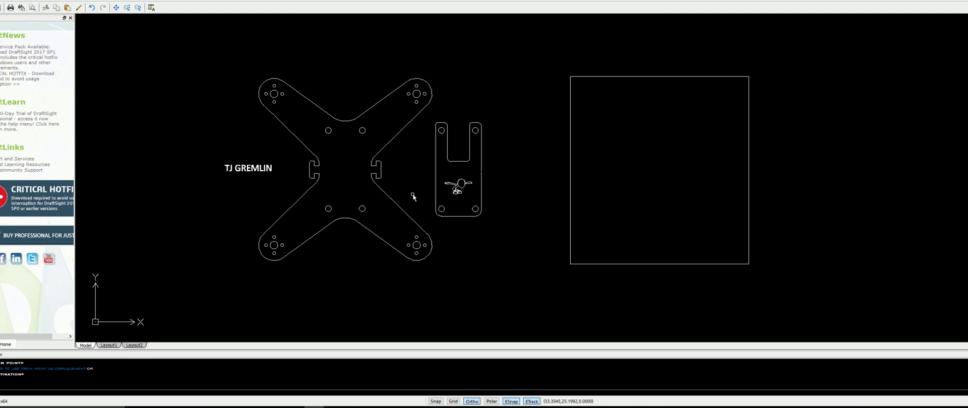
pyautogui.scroll(1, 390, 209)
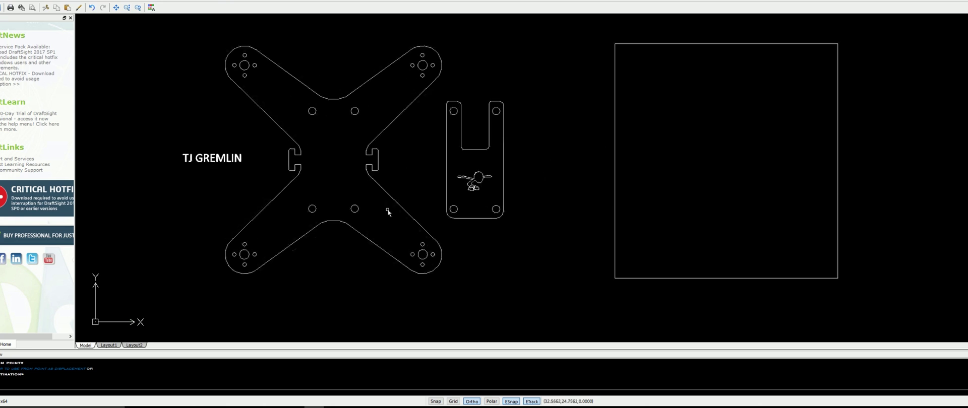
pyautogui.press('Escape')
# Delete the TJ GREMLIN label from the copied plate
pyautogui.click(253, 169)
pyautogui.click(207, 135)
pyautogui.press('Delete')
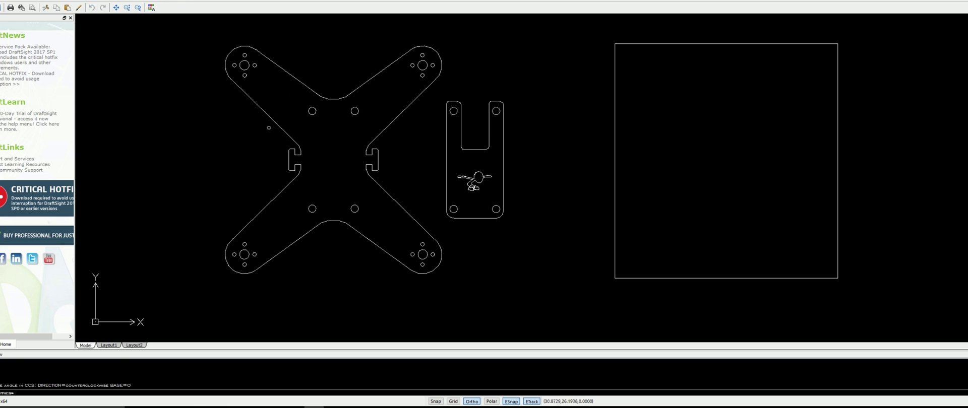
# Rotate the upper-left arm about its motor-hole centre so it runs along the top
pyautogui.click(268, 128)
pyautogui.click(214, 39)
pyautogui.write('ro')
pyautogui.press('Return')
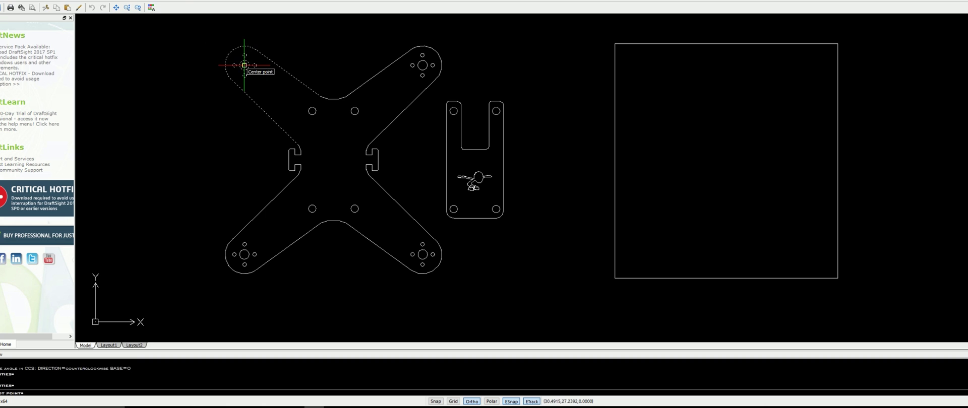
pyautogui.click(244, 65)
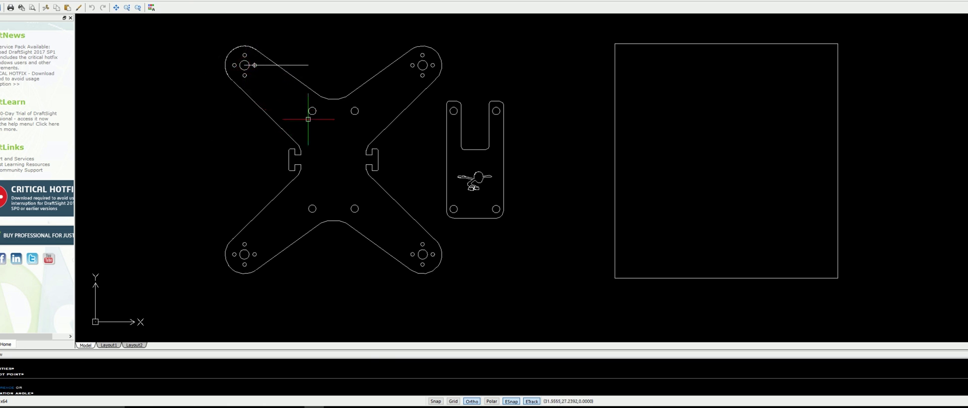
pyautogui.click(477, 404)
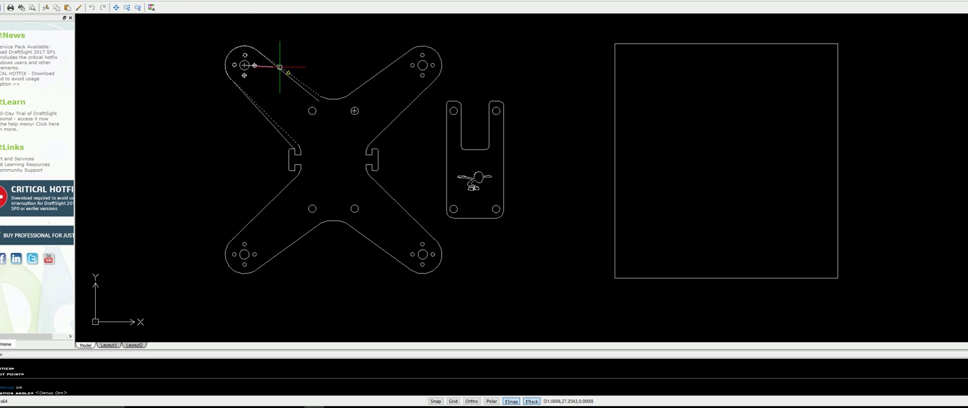
pyautogui.click(283, 39)
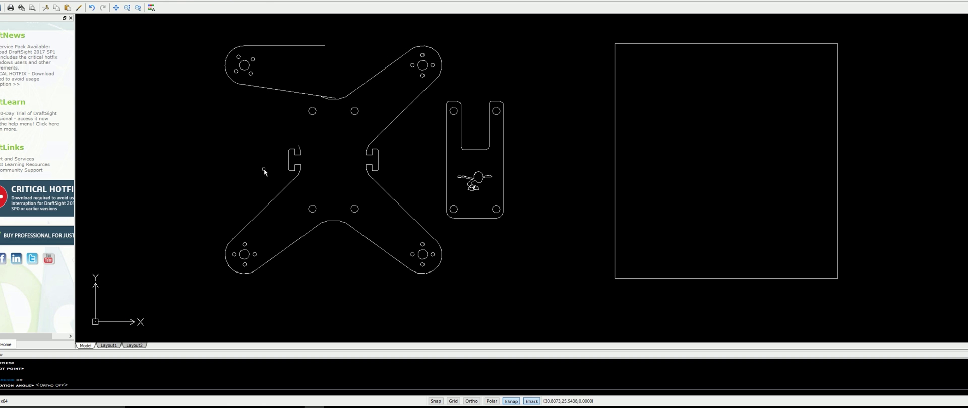
# Rotate the lower-left arm about its motor-hole centre to mirror the upper arm
pyautogui.press('Return')
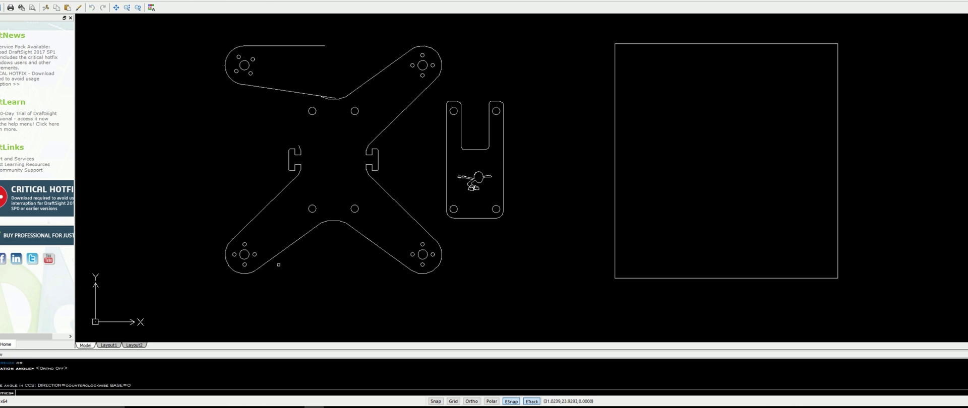
pyautogui.click(275, 286)
pyautogui.click(225, 237)
pyautogui.press('Return')
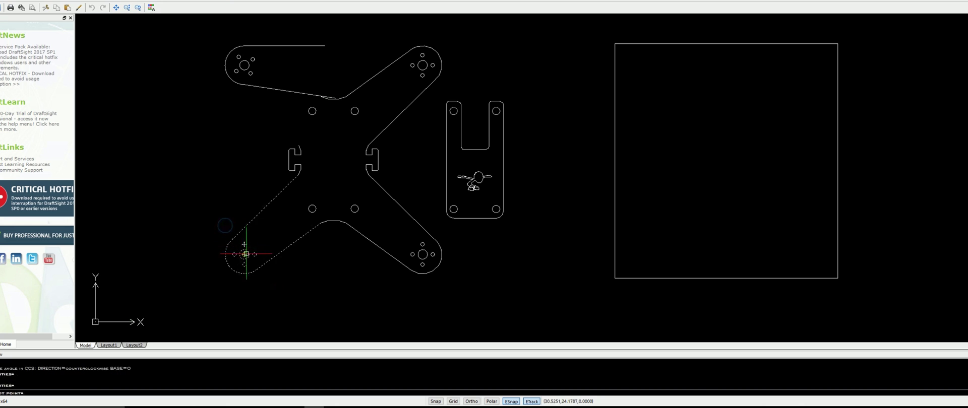
pyautogui.click(244, 255)
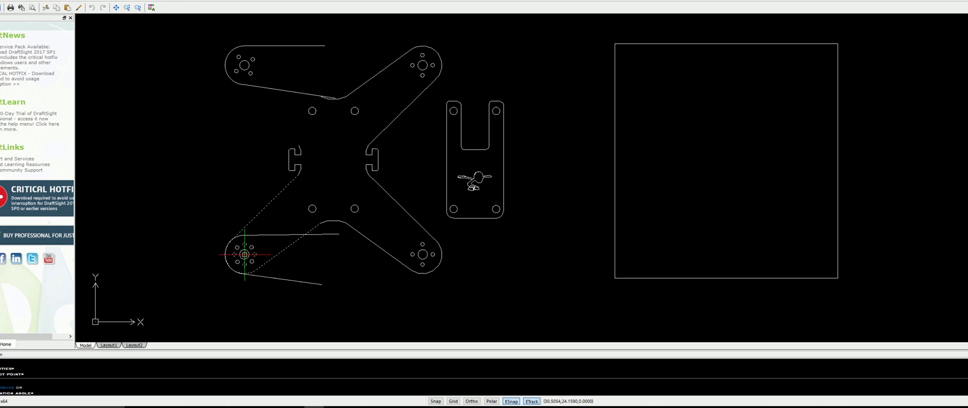
pyautogui.click(322, 310)
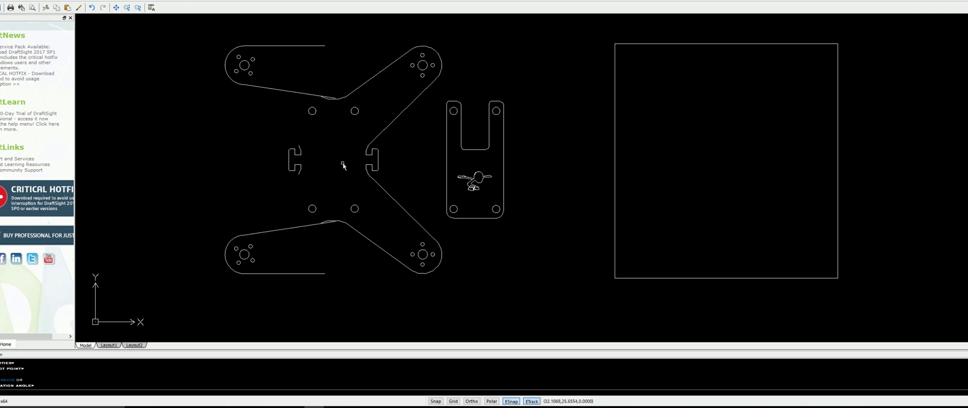
# Draw vertical lines from the left slot up to the top arm and down to the bottom arm
pyautogui.write('l')
pyautogui.press('Return')
pyautogui.click(300, 147)
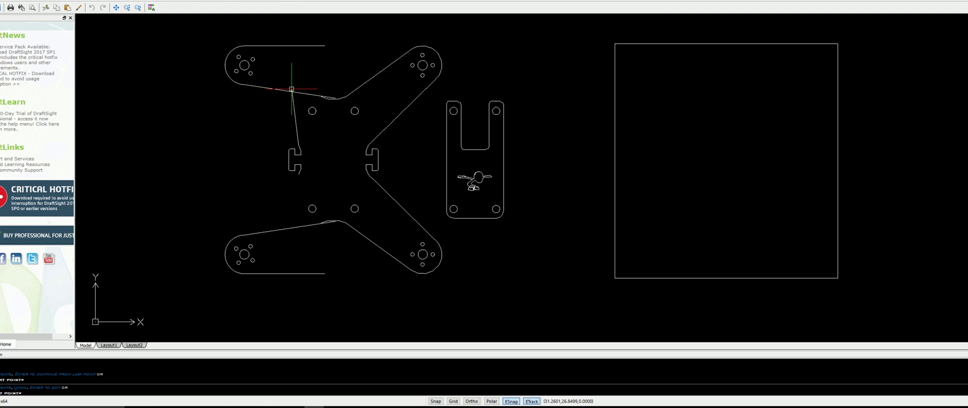
pyautogui.click(472, 401)
pyautogui.click(299, 71)
pyautogui.press('Escape')
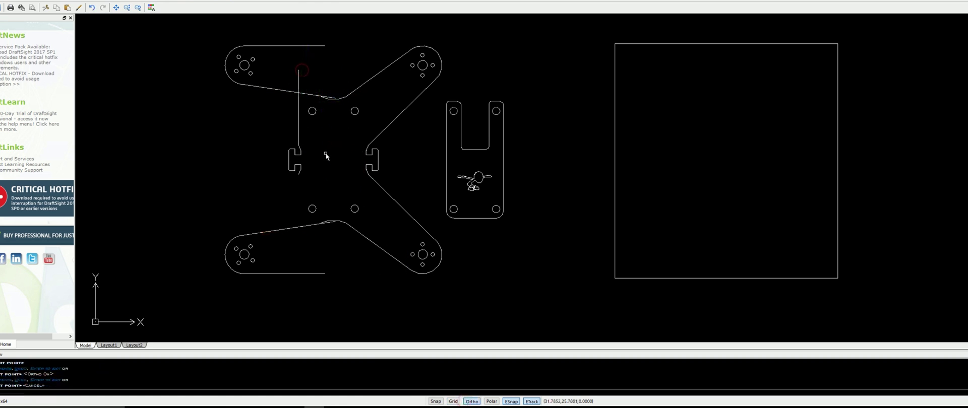
pyautogui.press('Return')
pyautogui.click(299, 171)
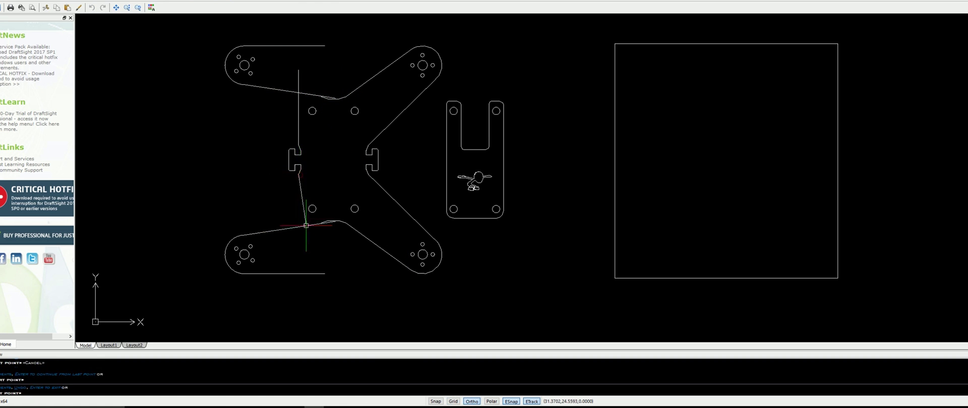
pyautogui.click(305, 230)
pyautogui.press('Escape')
# Zoom and pan to bring the whole modified frame back into view
pyautogui.scroll(5, 304, 157)
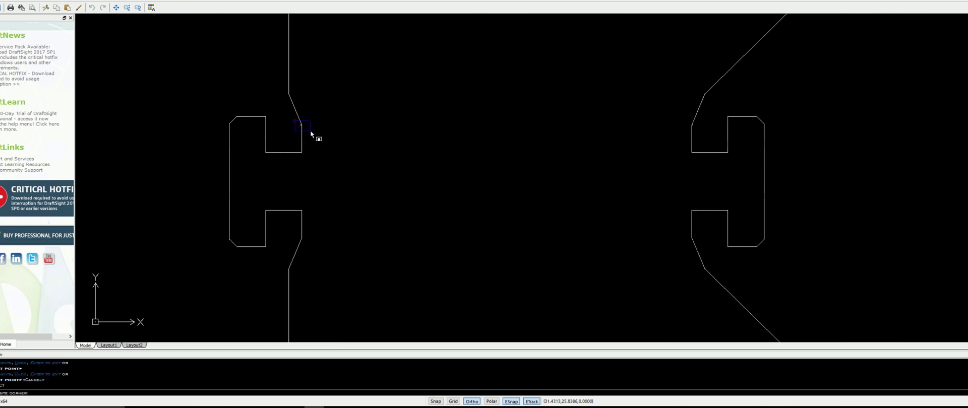
pyautogui.click(312, 132)
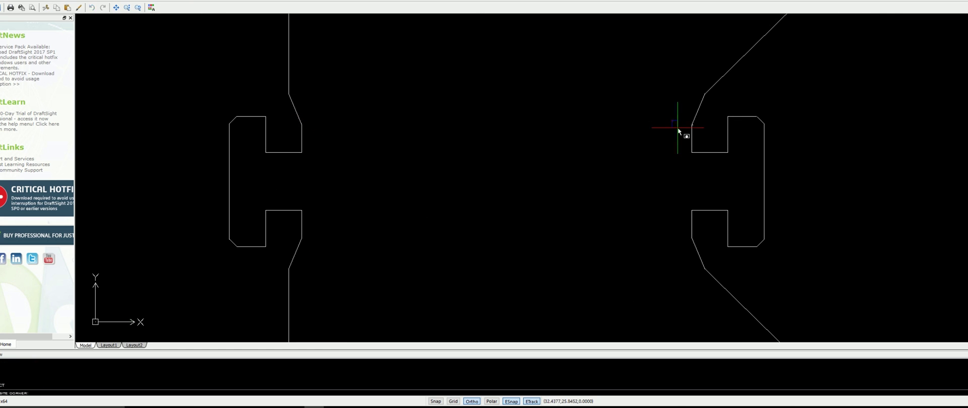
pyautogui.scroll(-3, 570, 137)
pyautogui.scroll(-3, 570, 137)
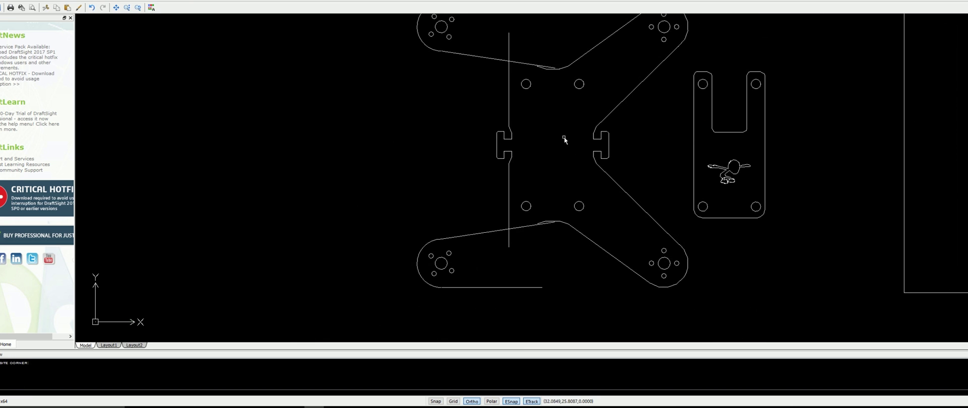
pyautogui.moveTo(564, 140); pyautogui.dragTo(439, 150, button='middle')
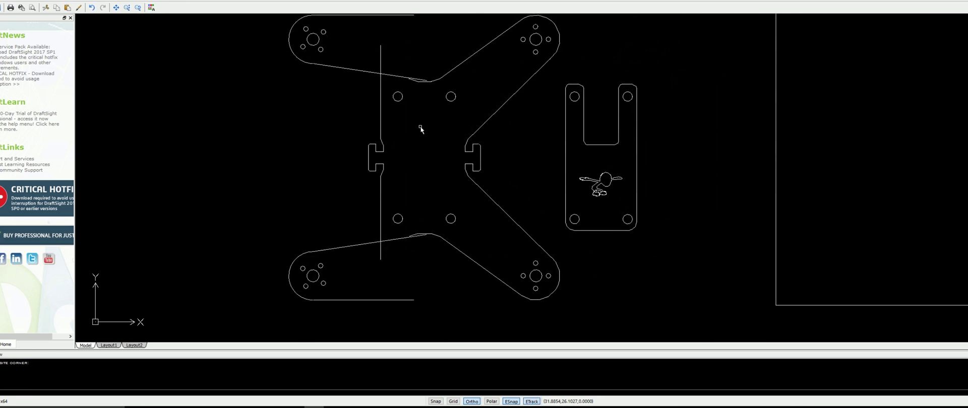
pyautogui.write('tr')
pyautogui.press('Return')
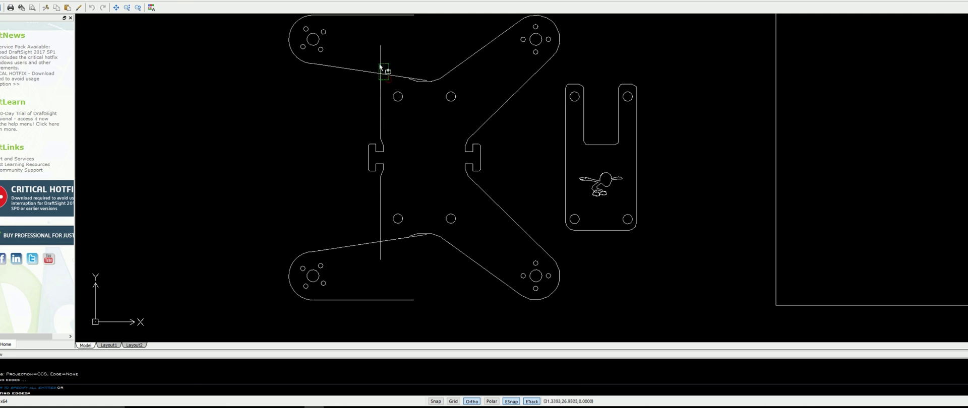
# Trim the vertical line above the upper diagonal and the diagonal's end right of the line
pyautogui.moveTo(385, 69); pyautogui.dragTo(376, 60)
pyautogui.press('Return')
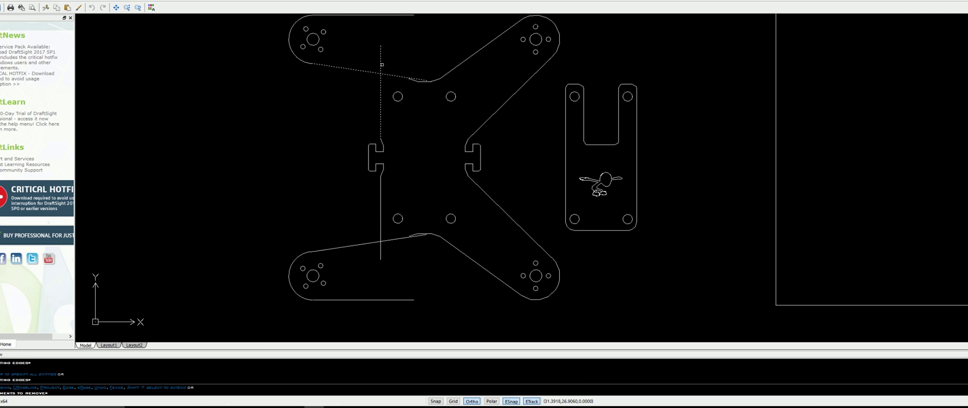
pyautogui.click(379, 56)
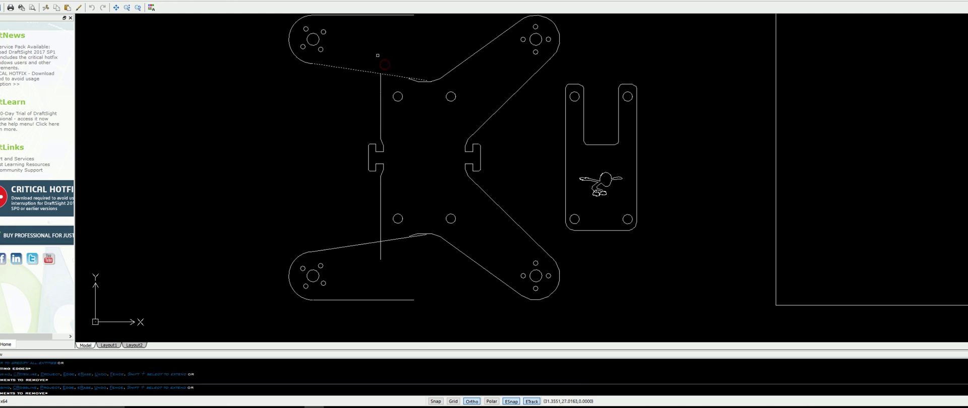
pyautogui.click(387, 77)
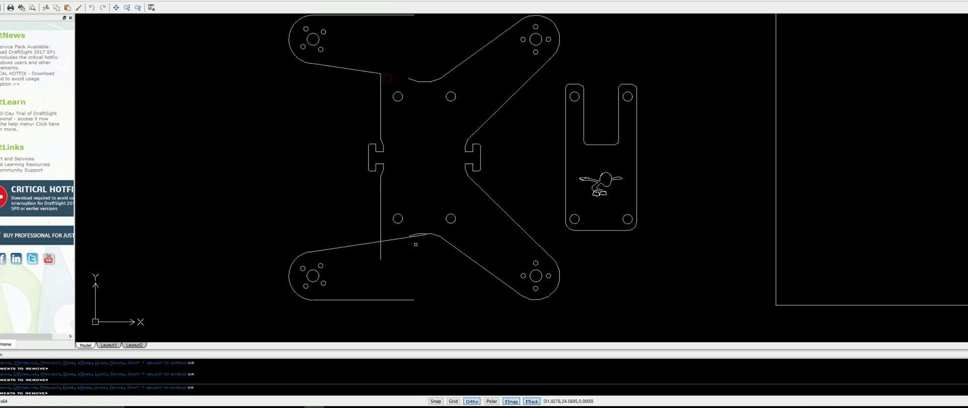
pyautogui.press('Escape')
# Trim the lower diagonal's stub past the line and the vertical line's end below it
pyautogui.press('Return')
pyautogui.press('Return')
pyautogui.click(389, 240)
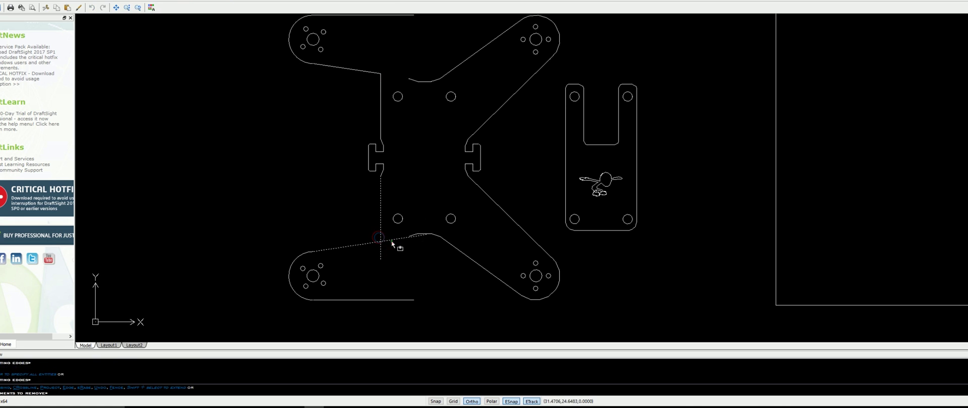
pyautogui.click(387, 258)
pyautogui.press('Escape')
pyautogui.scroll(-2, 366, 252)
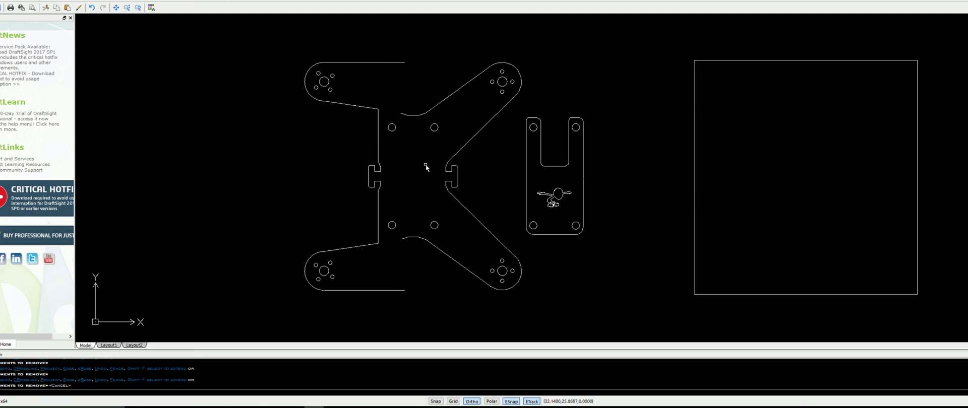
pyautogui.press('l')
pyautogui.press('Return')
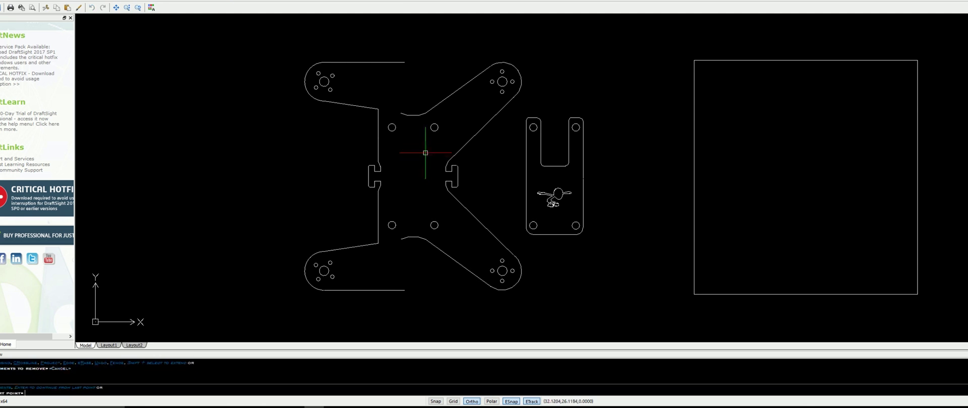
# Draw a vertical centre line through the frame and delete everything right of it, including leftover arc ends
pyautogui.click(413, 115)
pyautogui.click(413, 237)
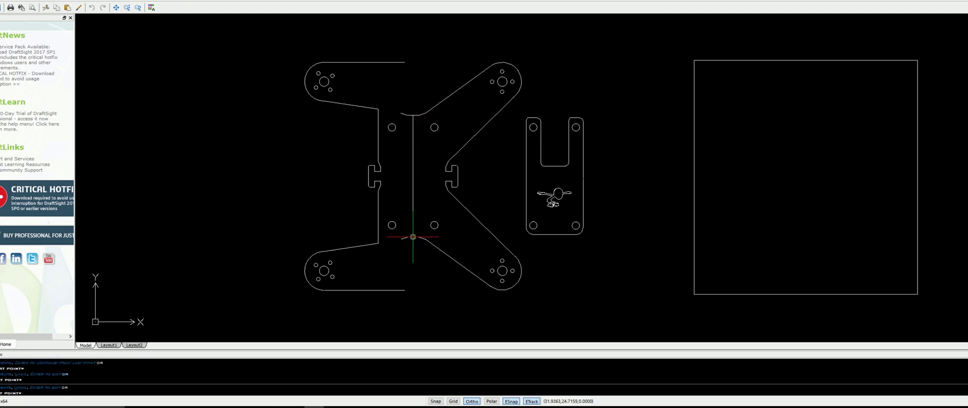
pyautogui.press('Return')
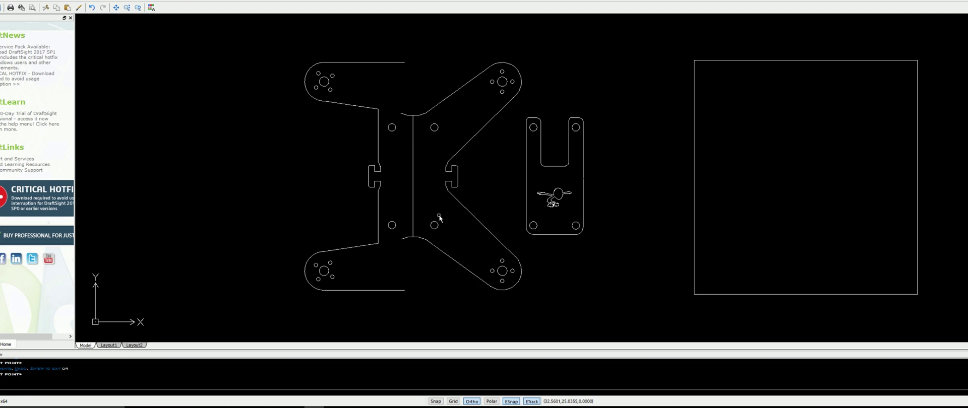
pyautogui.click(520, 305)
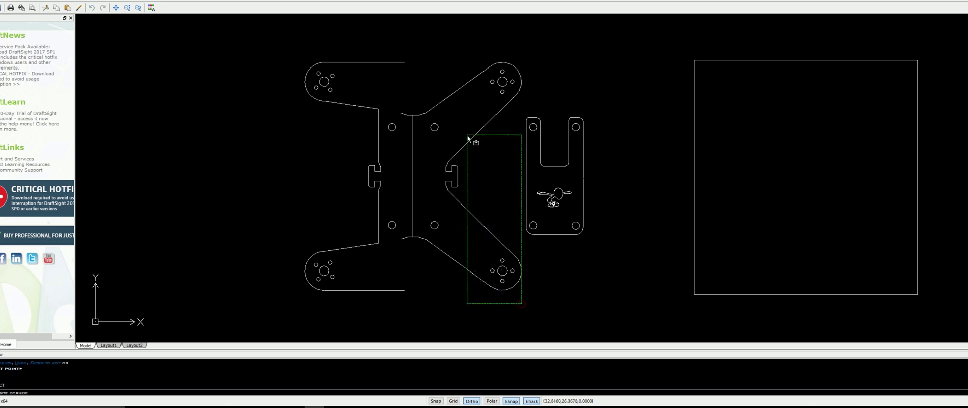
pyautogui.click(435, 50)
pyautogui.press('Delete')
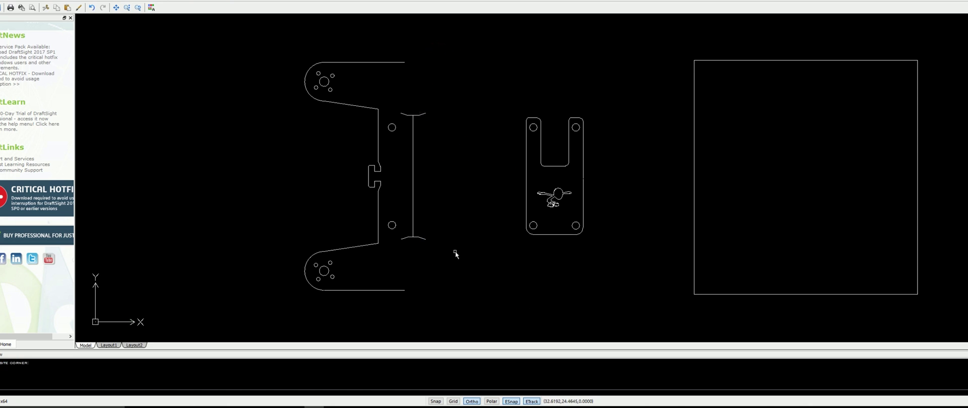
pyautogui.click(455, 255)
pyautogui.click(428, 124)
pyautogui.press('Delete')
# Redraw the vertical cut edge along the centre from the frame's top to bottom
pyautogui.press('l')
pyautogui.press('Return')
pyautogui.click(406, 114)
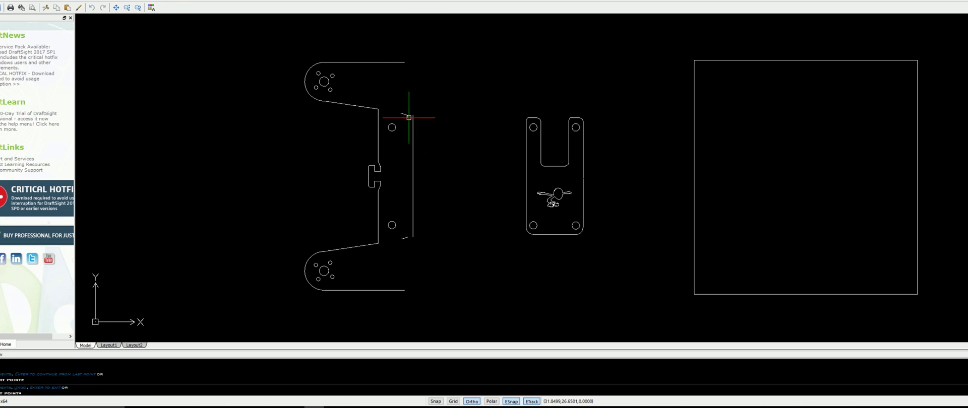
pyautogui.click(413, 115)
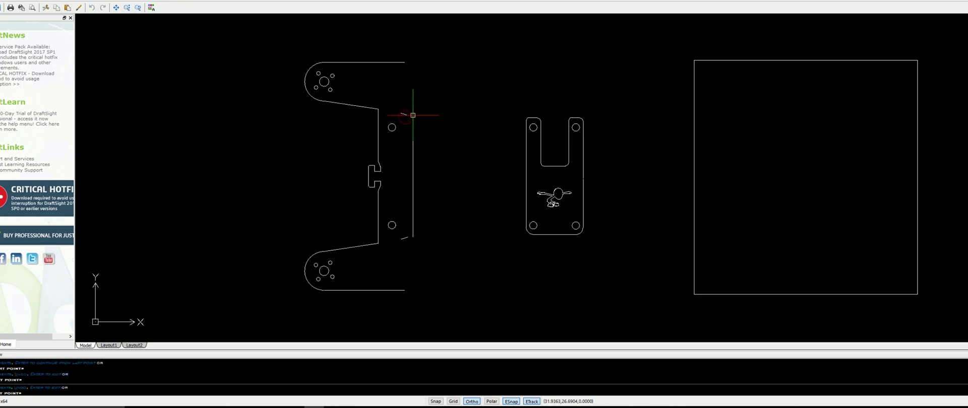
pyautogui.click(413, 237)
pyautogui.press('Return')
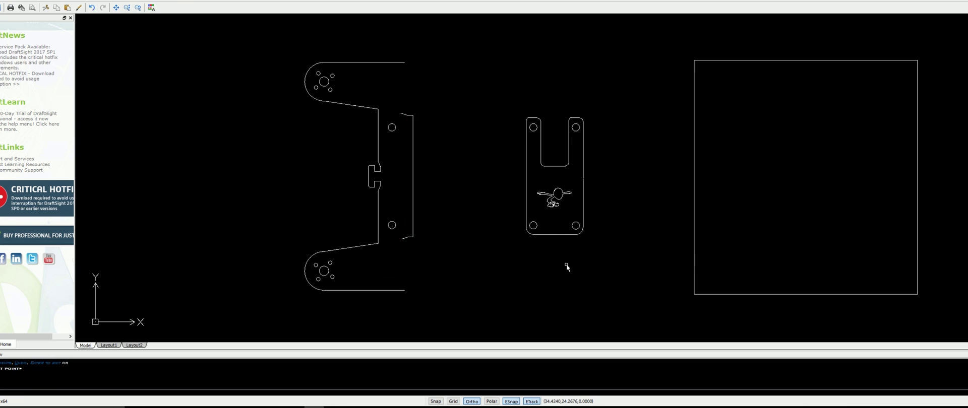
# Move the slotted top plate to the right so it sits just beside the large square
pyautogui.click(599, 268)
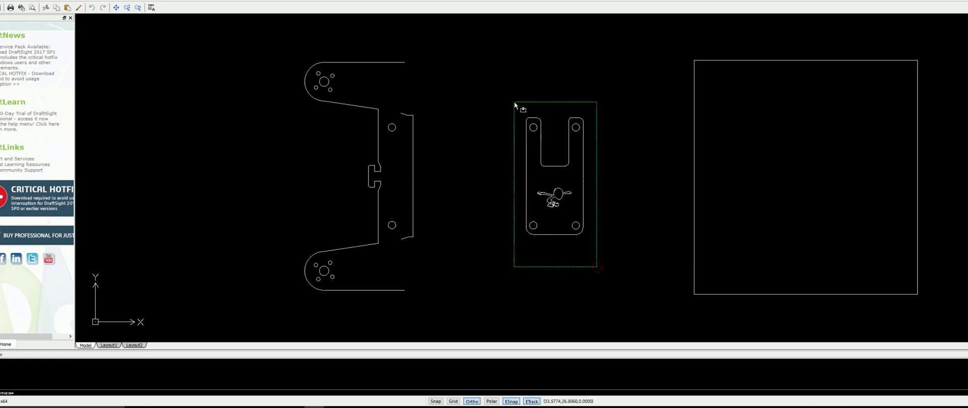
pyautogui.click(514, 104)
pyautogui.press('m')
pyautogui.press('Return')
pyautogui.click(535, 89)
pyautogui.click(632, 103)
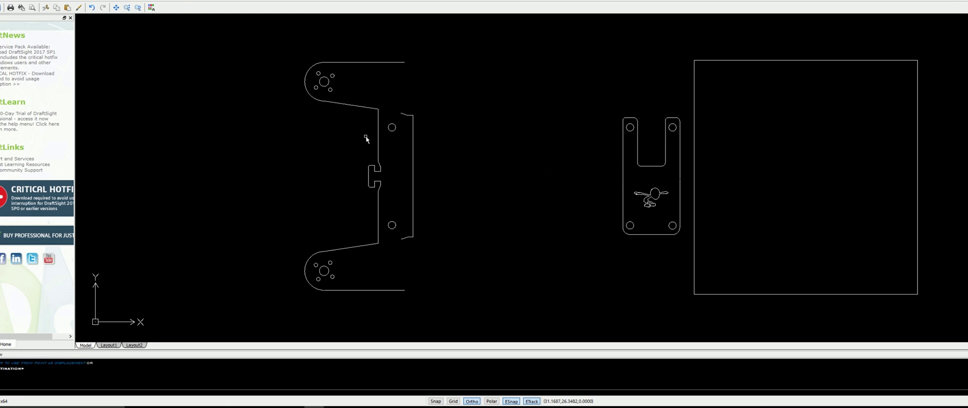
pyautogui.press('Return')
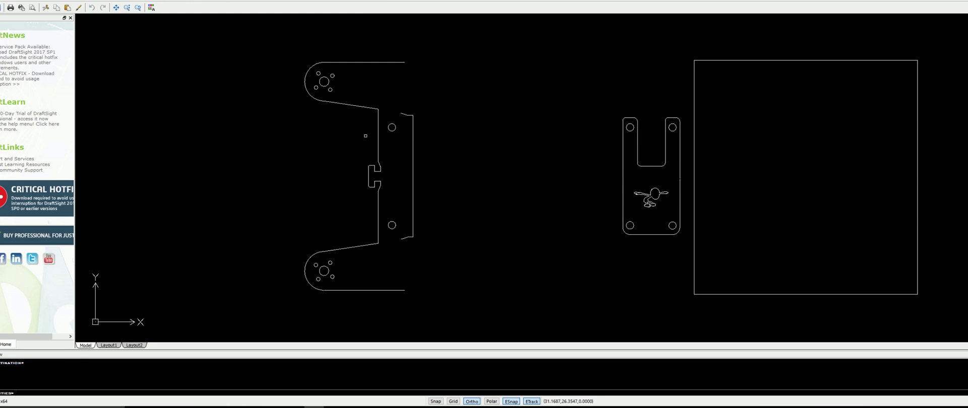
# Mirror the frame's left half across the vertical centre cut line
pyautogui.click(411, 299)
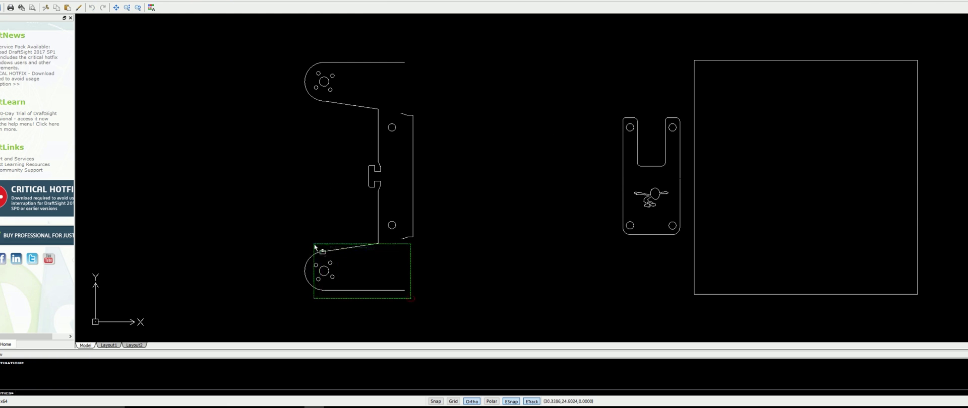
pyautogui.click(368, 234)
pyautogui.click(401, 238)
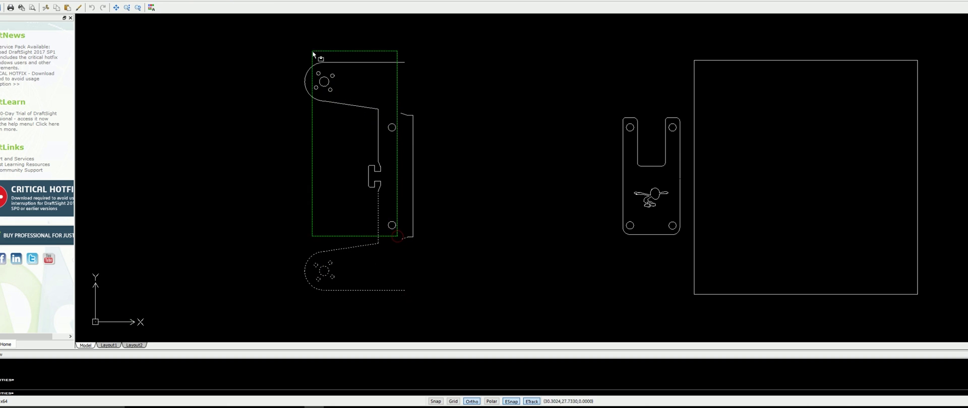
pyautogui.click(288, 51)
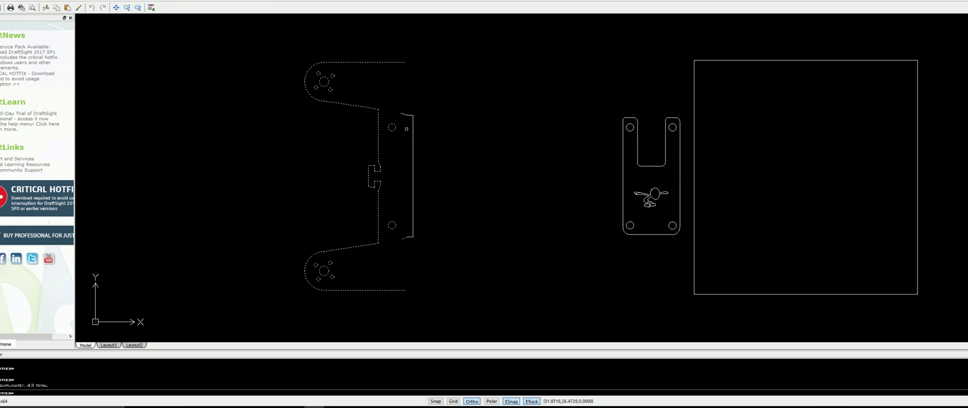
pyautogui.press('Return')
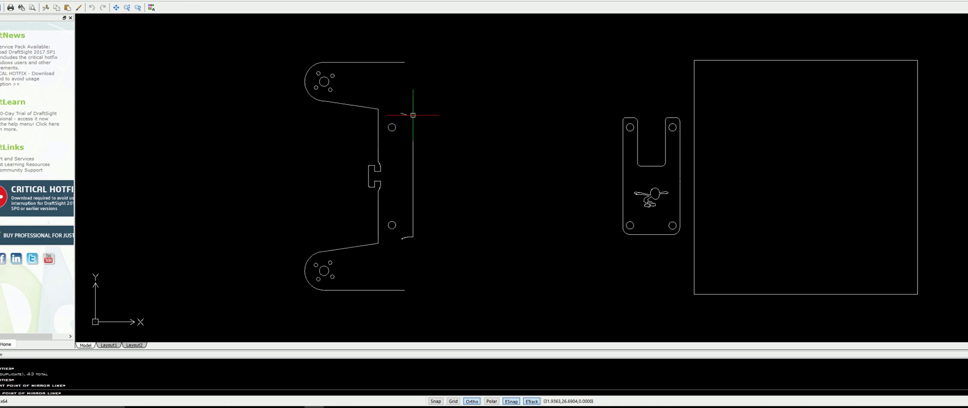
pyautogui.click(412, 116)
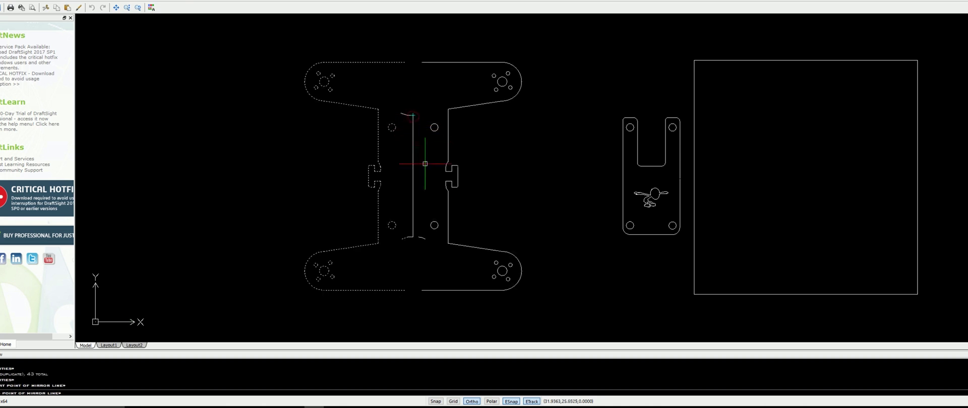
pyautogui.click(413, 237)
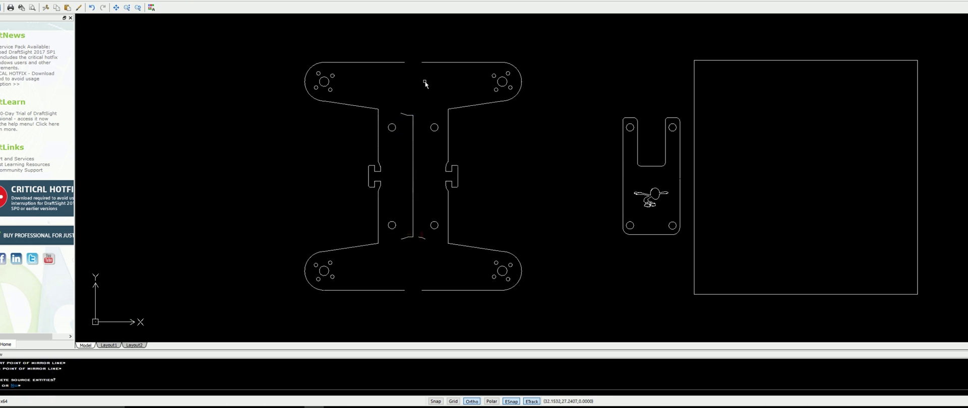
pyautogui.press('Return')
# Stretch the top edge's right end to meet the centre point
pyautogui.click(397, 62)
pyautogui.click(405, 62)
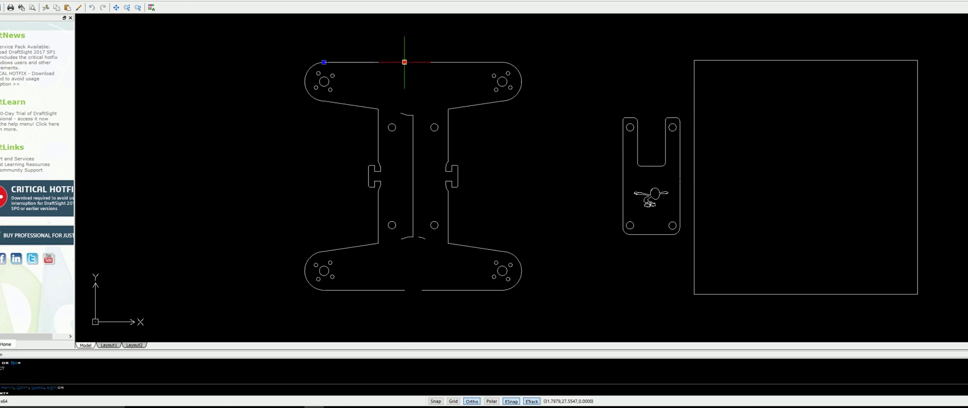
pyautogui.click(419, 63)
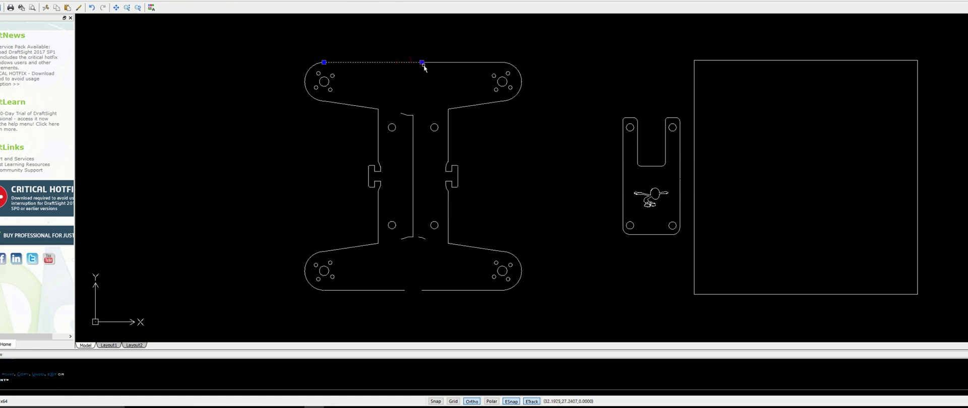
# Stretch the bottom-left edge across the centre to meet the right half's bottom edge
pyautogui.click(397, 291)
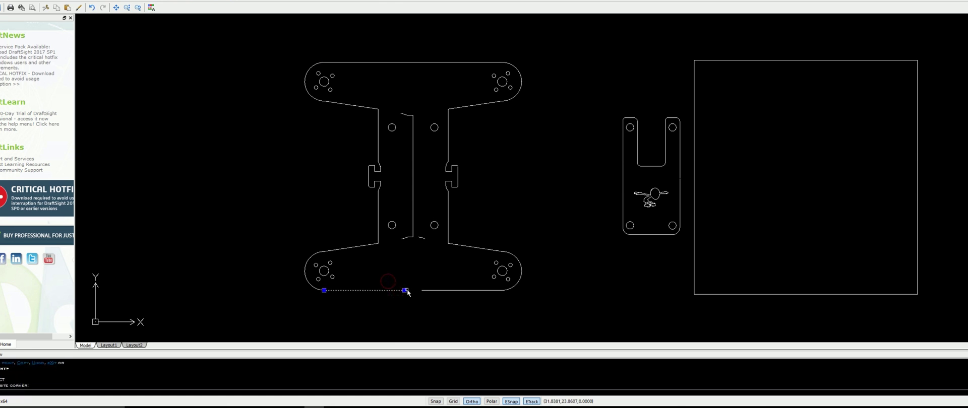
pyautogui.click(405, 291)
pyautogui.click(422, 291)
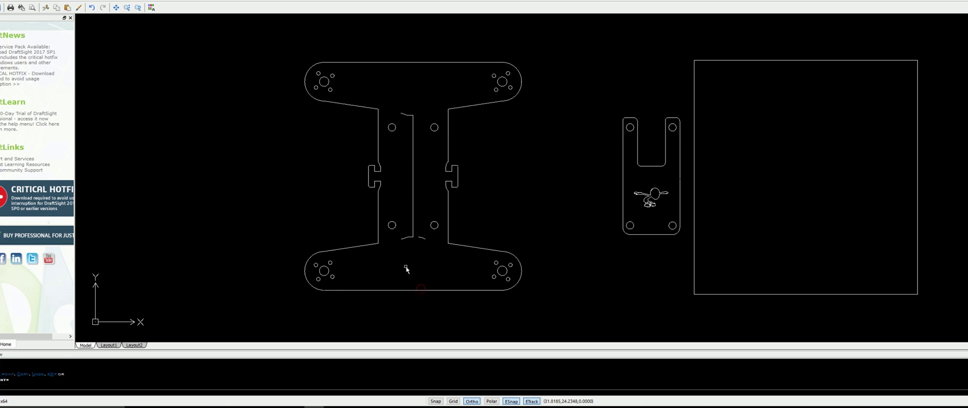
# Delete the centre dividing line and its two small arcs
pyautogui.click(419, 252)
pyautogui.click(401, 108)
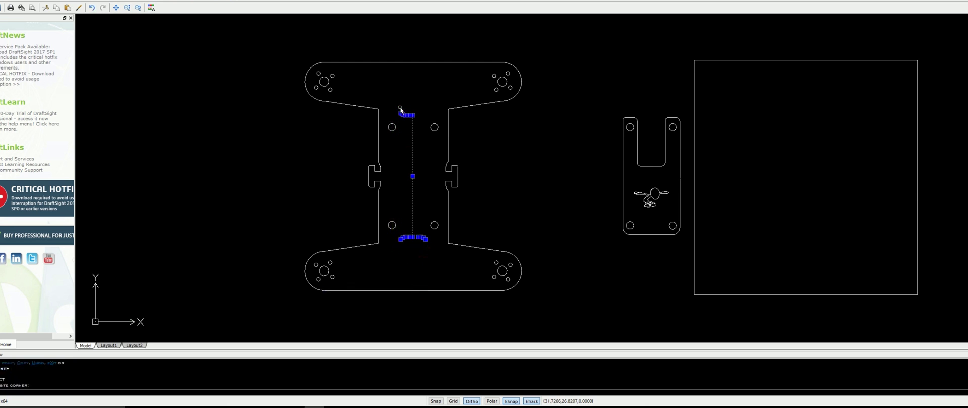
pyautogui.press('Delete')
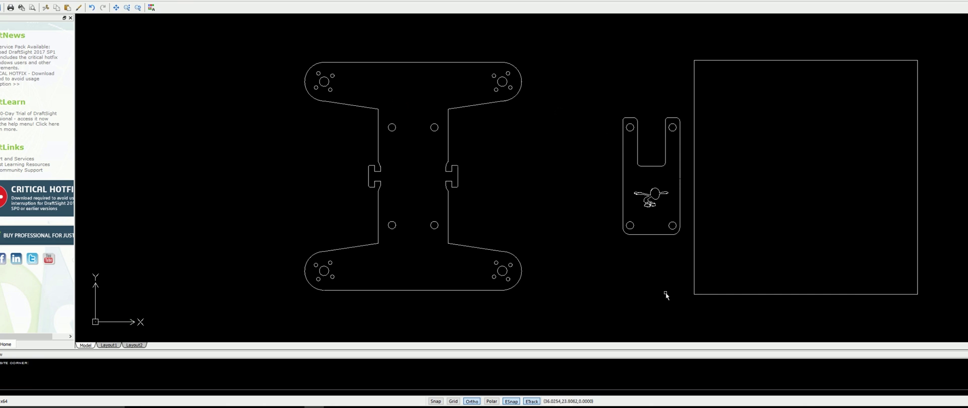
pyautogui.scroll(-3, 657, 279)
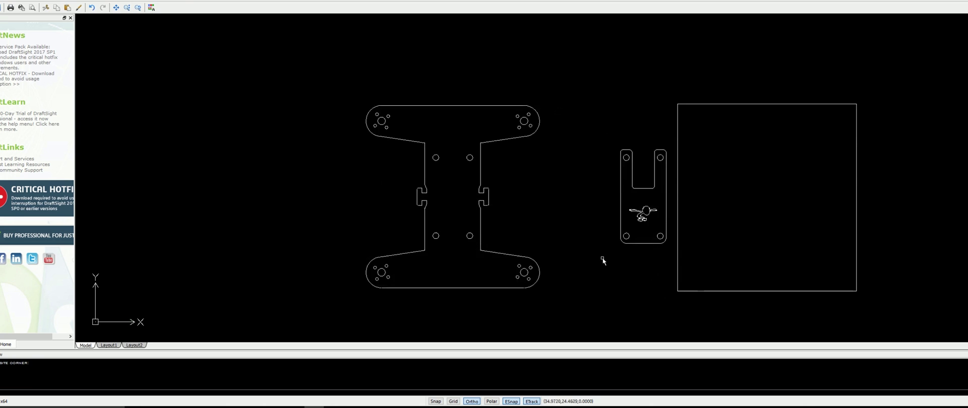
# Delete the large rectangle
pyautogui.click(707, 259)
pyautogui.click(548, 90)
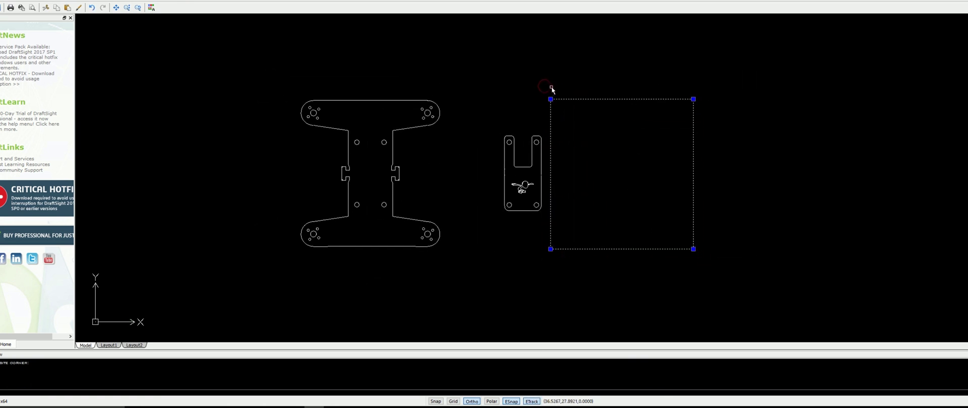
pyautogui.press('Delete')
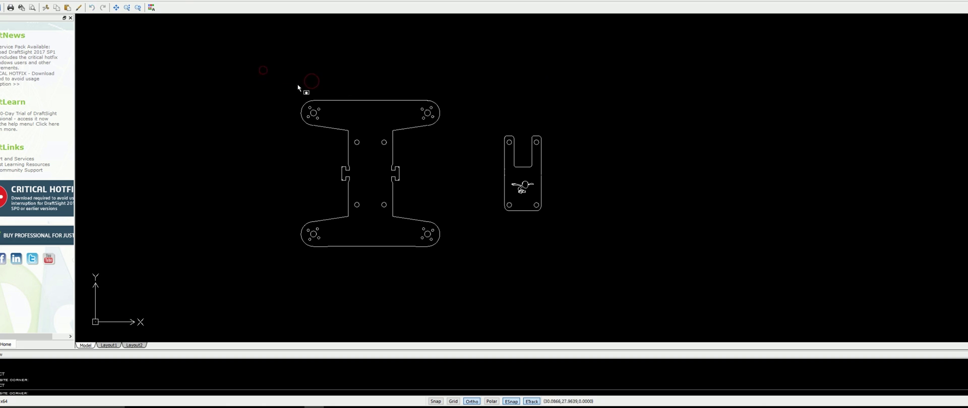
# Copy the whole H plate to the right with CO
pyautogui.click(296, 83)
pyautogui.click(450, 257)
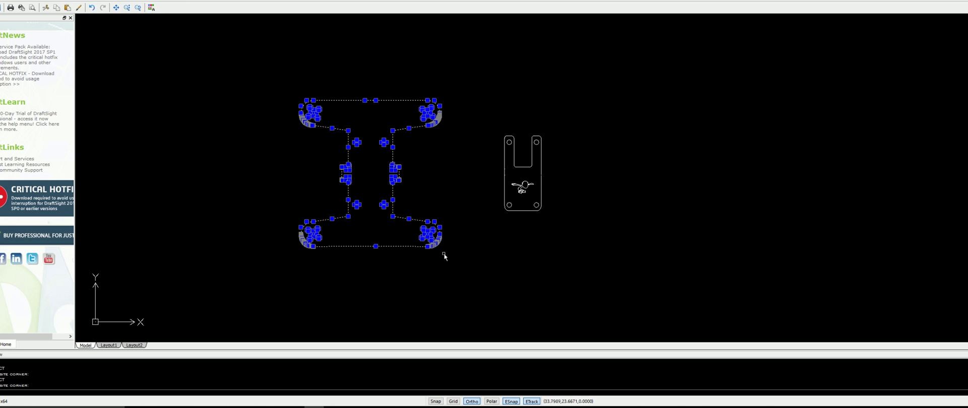
pyautogui.write('co')
pyautogui.press('Return')
pyautogui.click(396, 197)
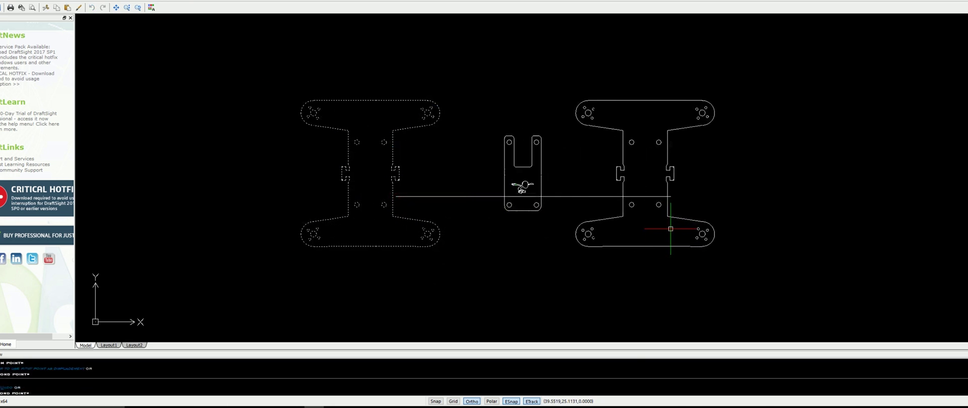
pyautogui.click(670, 229)
pyautogui.press('Escape')
# Copy the slotted plate into the new H plate, using its lower-left hole as base point
pyautogui.moveTo(687, 244); pyautogui.dragTo(540, 266, button='middle')
pyautogui.scroll(-1, 403, 232)
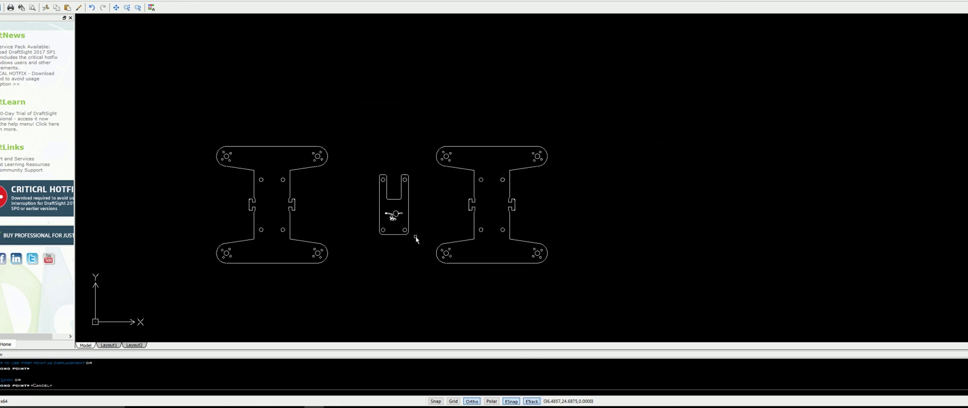
pyautogui.click(416, 239)
pyautogui.click(378, 156)
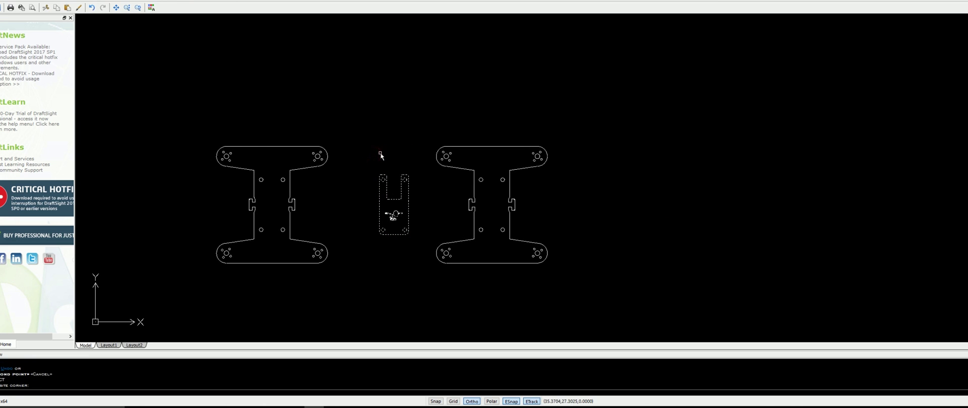
pyautogui.press('Return')
pyautogui.scroll(4, 389, 239)
pyautogui.click(373, 217)
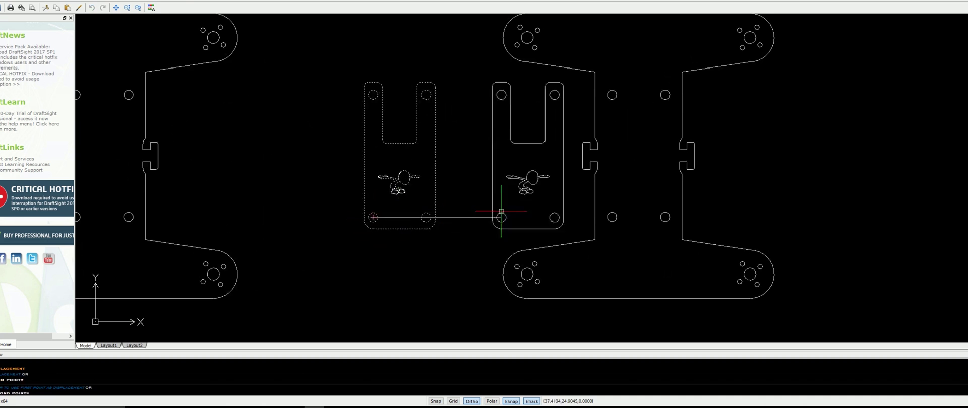
pyautogui.click(612, 217)
pyautogui.press('Escape')
pyautogui.scroll(-3, 702, 274)
pyautogui.moveTo(713, 276); pyautogui.dragTo(566, 257, button='middle')
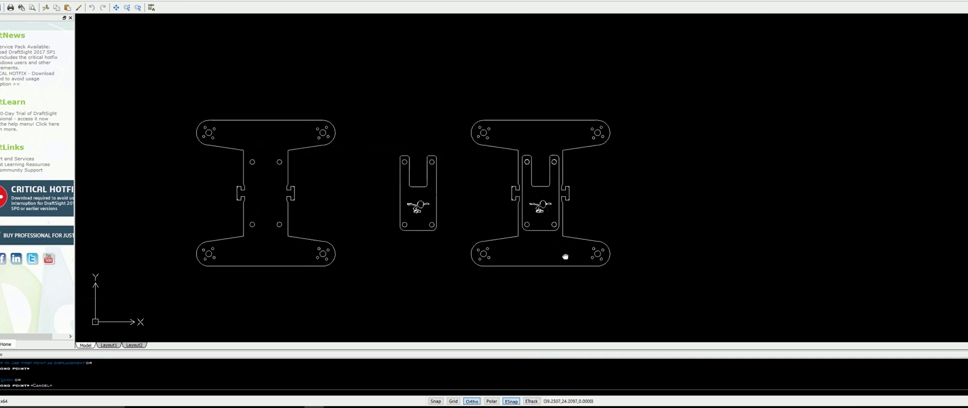
pyautogui.scroll(2, 587, 236)
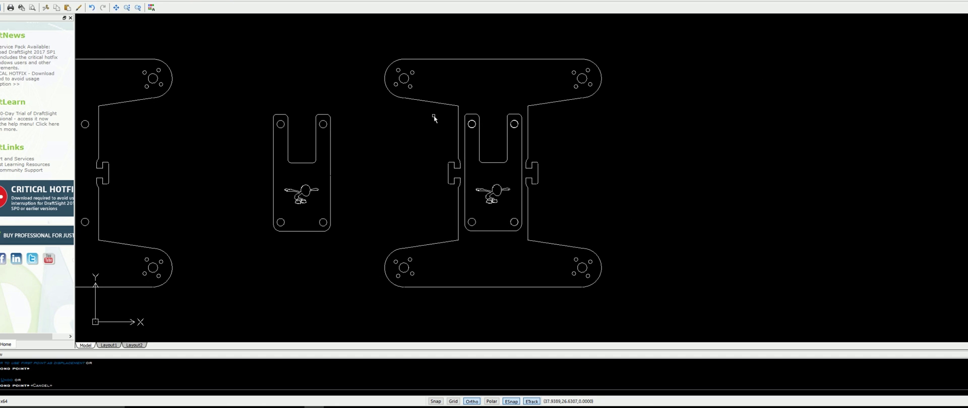
pyautogui.scroll(-2, 433, 118)
pyautogui.scroll(-1, 433, 144)
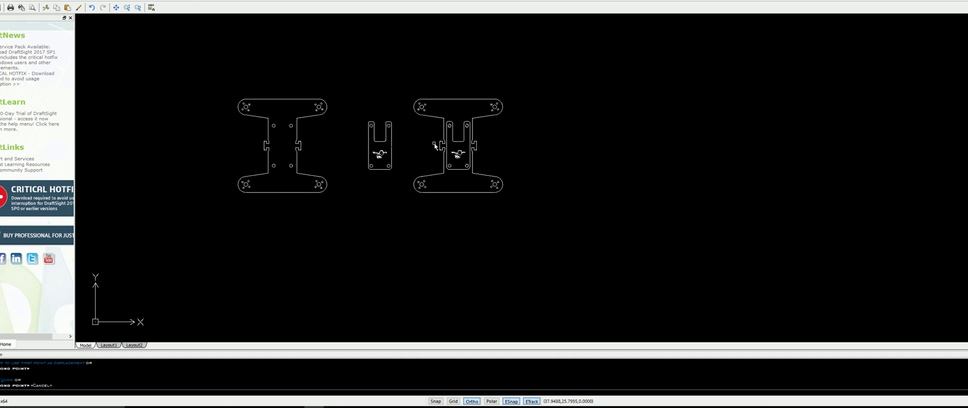
pyautogui.scroll(-1, 435, 145)
pyautogui.moveTo(95, 93); pyautogui.dragTo(232, 145, button='middle')
# Move a green circle from the frame drawing onto the copied H plate's top-left arm hole
pyautogui.scroll(-1, 232, 145)
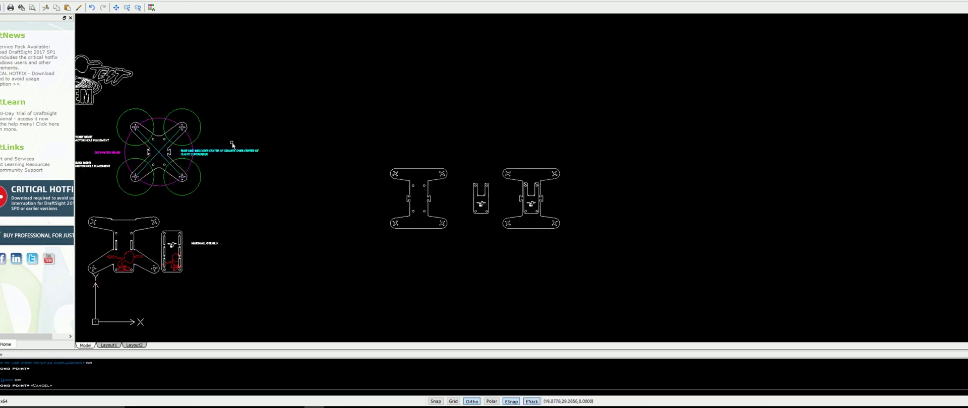
pyautogui.click(188, 112)
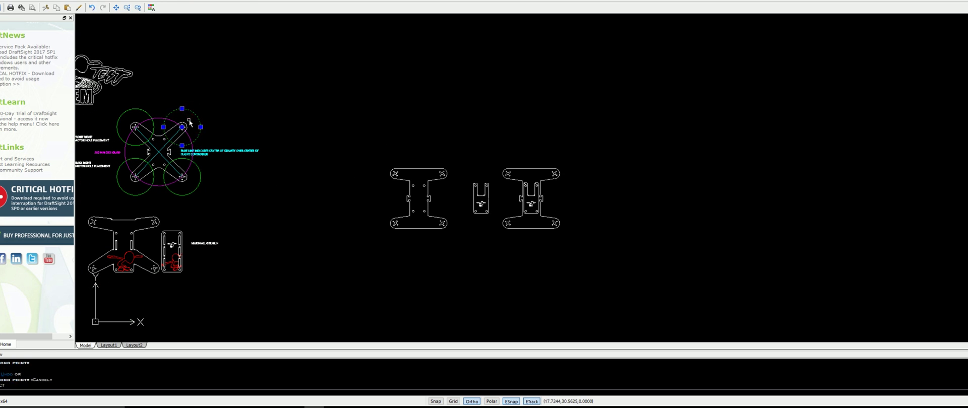
pyautogui.press('m')
pyautogui.press('Return')
pyautogui.scroll(5, 186, 126)
pyautogui.click(175, 127)
pyautogui.scroll(-3, 517, 216)
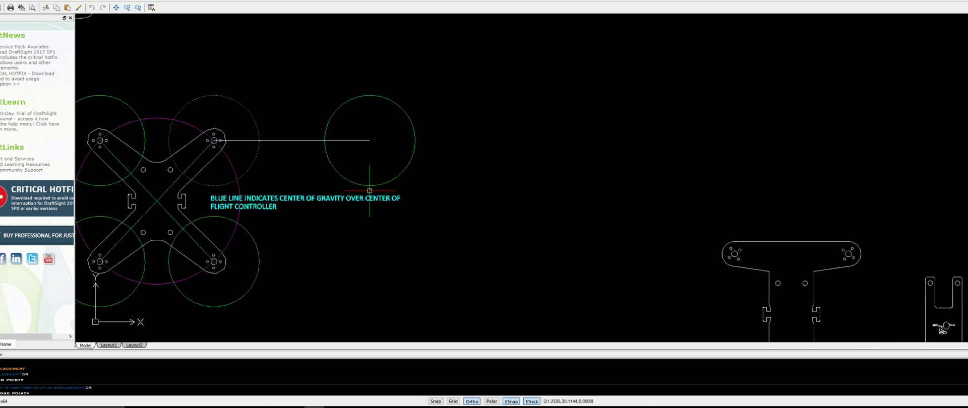
pyautogui.moveTo(517, 216); pyautogui.dragTo(313, 91, button='middle')
pyautogui.scroll(1, 314, 91)
pyautogui.scroll(4, 534, 116)
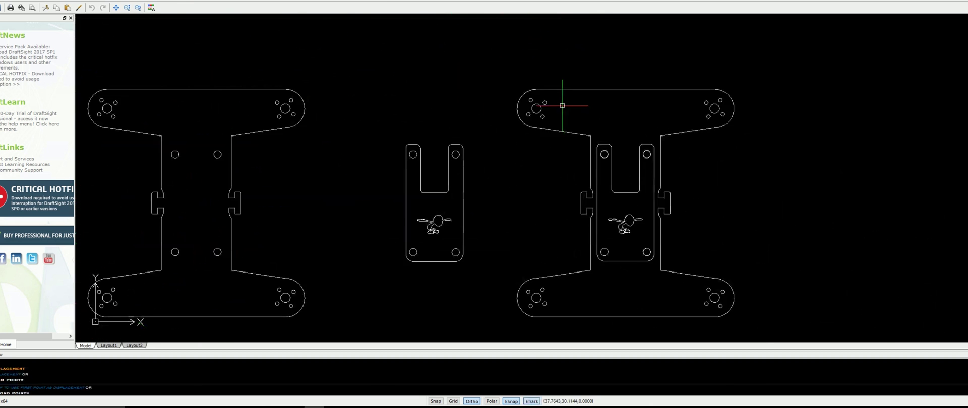
pyautogui.click(530, 109)
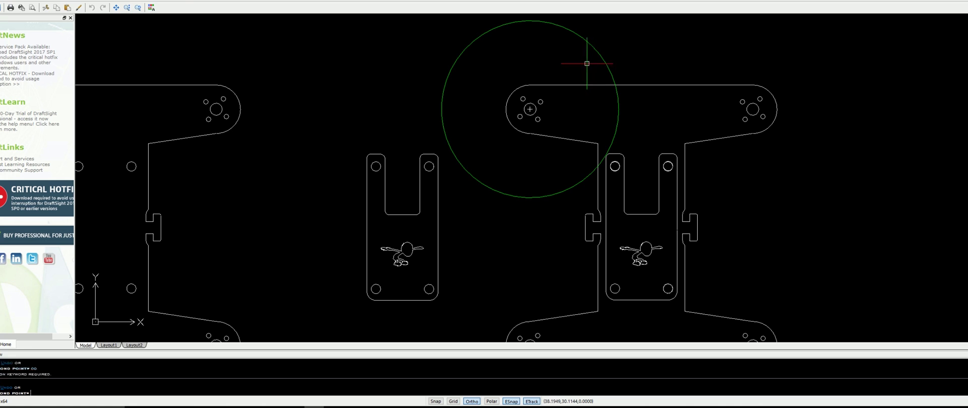
pyautogui.press('Escape')
# Copy that circle onto the top-right, lower-left and lower-right arm holes
pyautogui.press('Return')
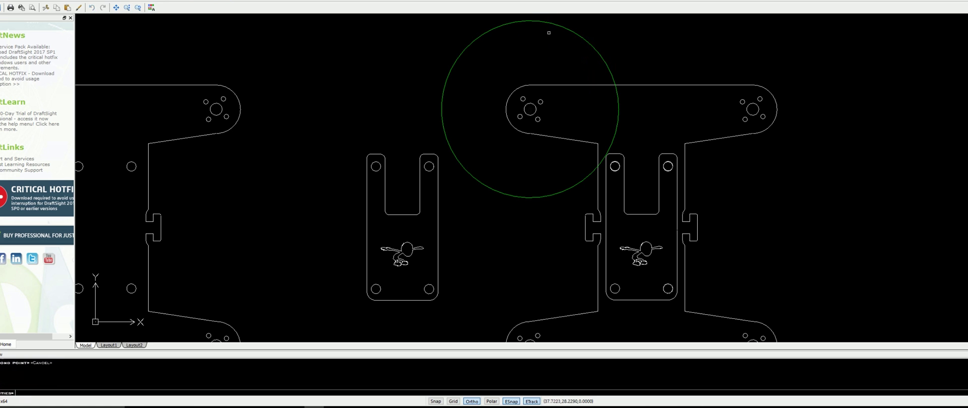
pyautogui.click(554, 22)
pyautogui.rightClick(556, 46)
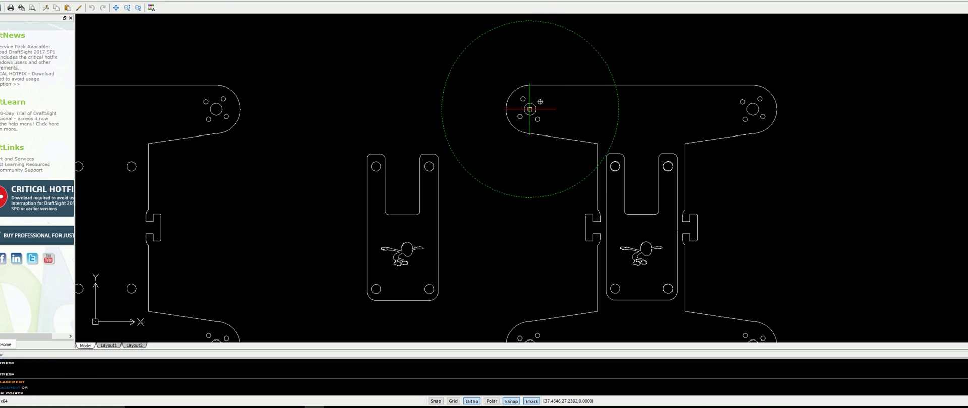
pyautogui.click(532, 108)
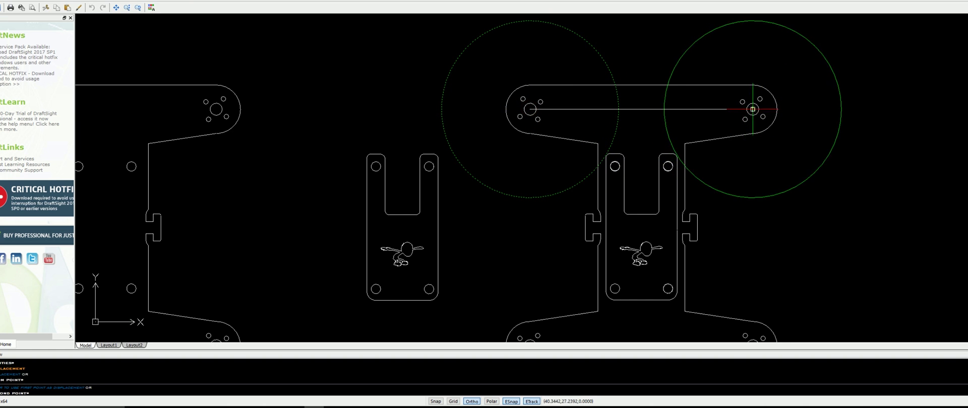
pyautogui.click(752, 111)
pyautogui.moveTo(726, 210); pyautogui.dragTo(641, 74, button='middle')
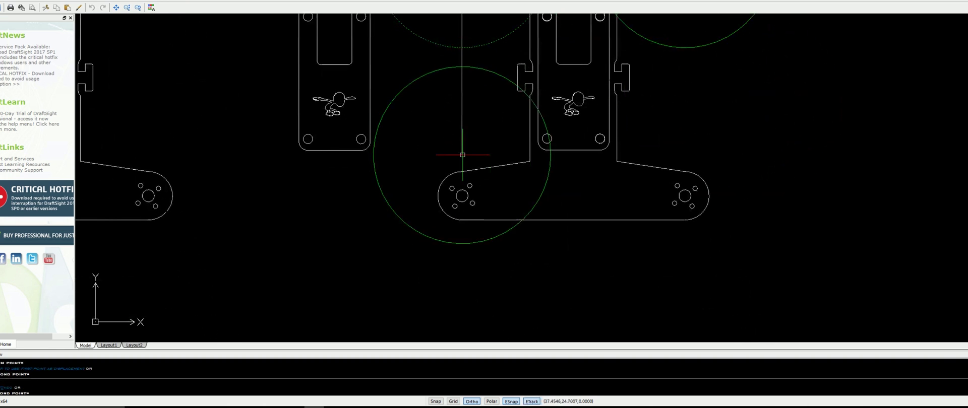
pyautogui.click(462, 196)
pyautogui.click(685, 196)
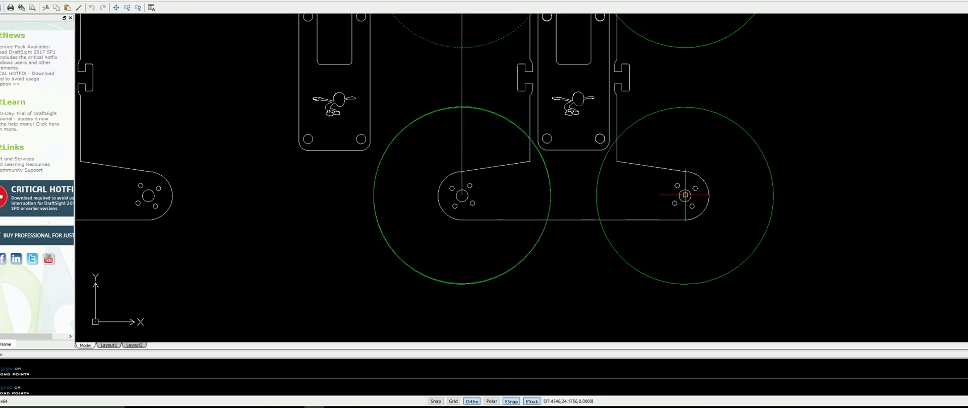
pyautogui.press('Escape')
pyautogui.scroll(-3, 634, 125)
pyautogui.moveTo(634, 124); pyautogui.dragTo(528, 197, button='middle')
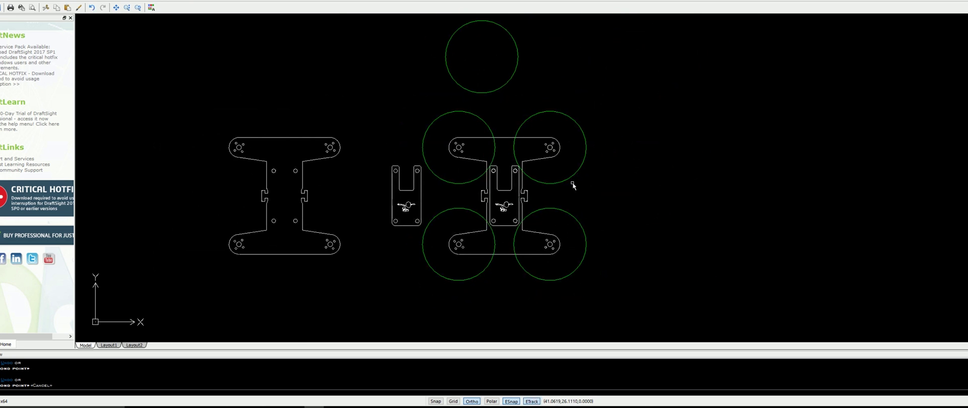
# Zoom and pan until the H plates, slotted plate and green prop circles are all visible
pyautogui.scroll(5, 573, 186)
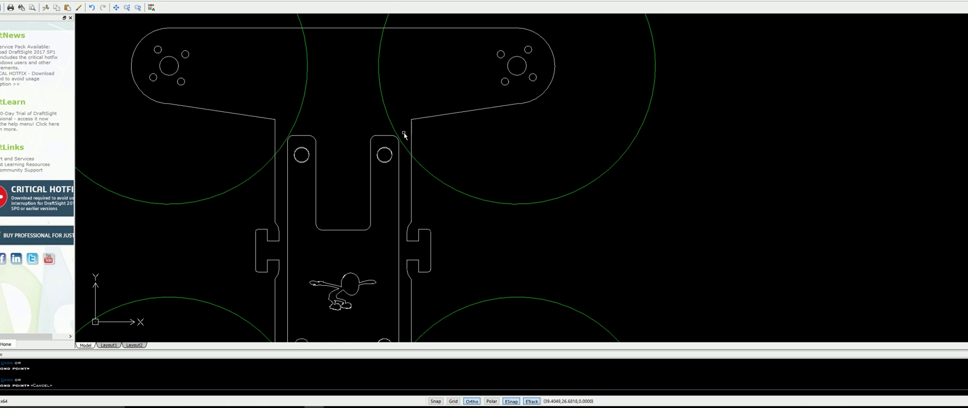
pyautogui.scroll(-3, 353, 107)
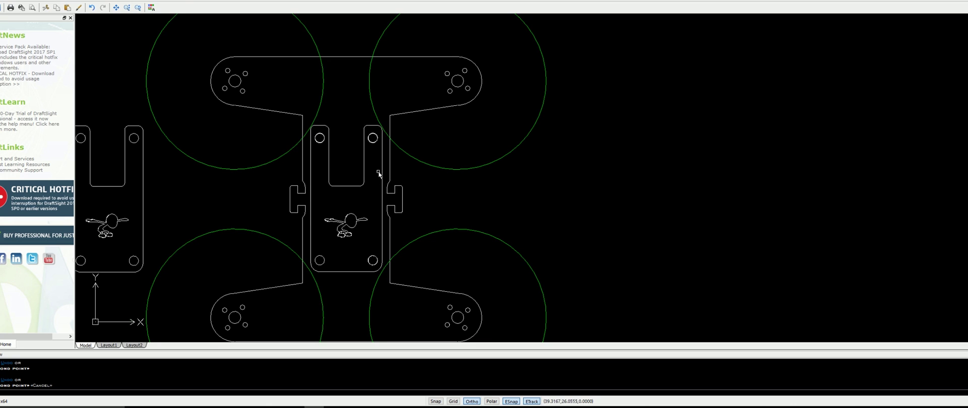
pyautogui.scroll(-1, 379, 173)
pyautogui.scroll(-1, 402, 253)
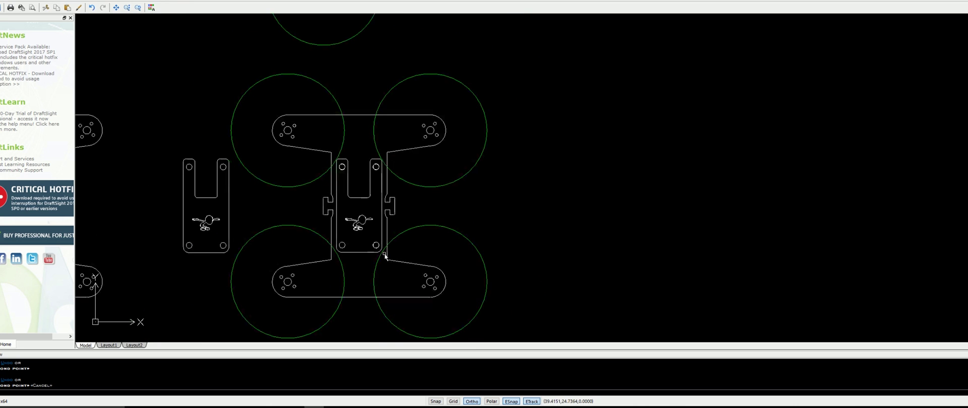
pyautogui.scroll(4, 349, 168)
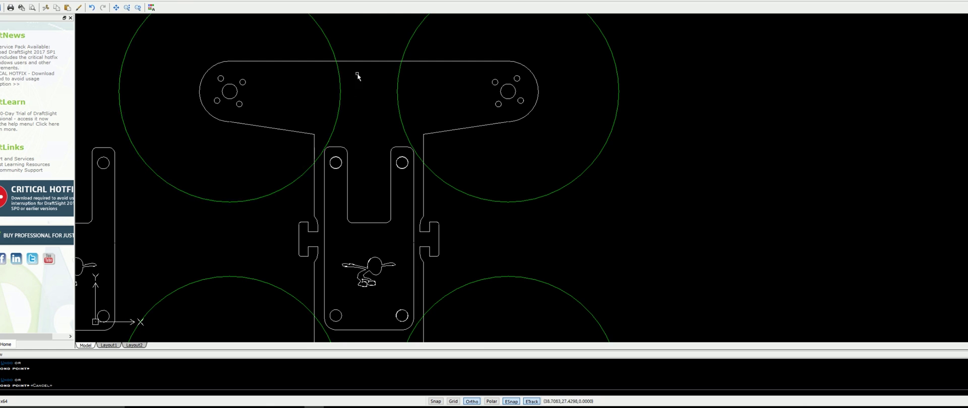
pyautogui.scroll(-4, 352, 97)
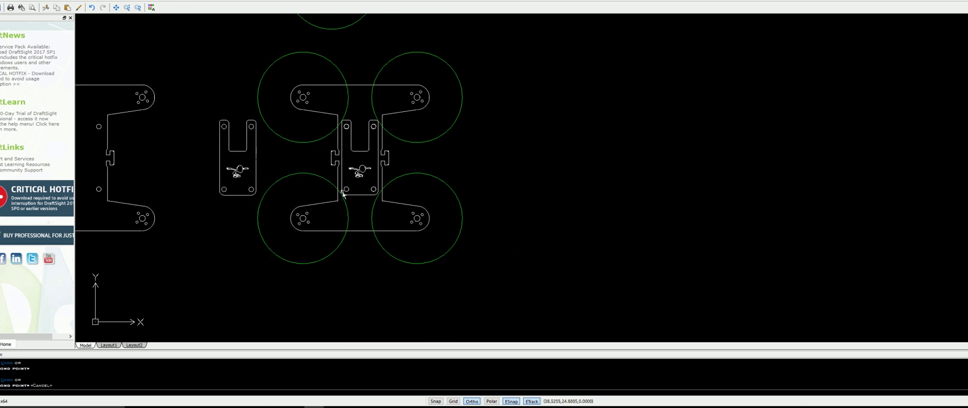
pyautogui.scroll(-3, 317, 221)
pyautogui.moveTo(226, 192); pyautogui.dragTo(405, 192, button='middle')
pyautogui.scroll(2, 414, 190)
pyautogui.scroll(1, 526, 181)
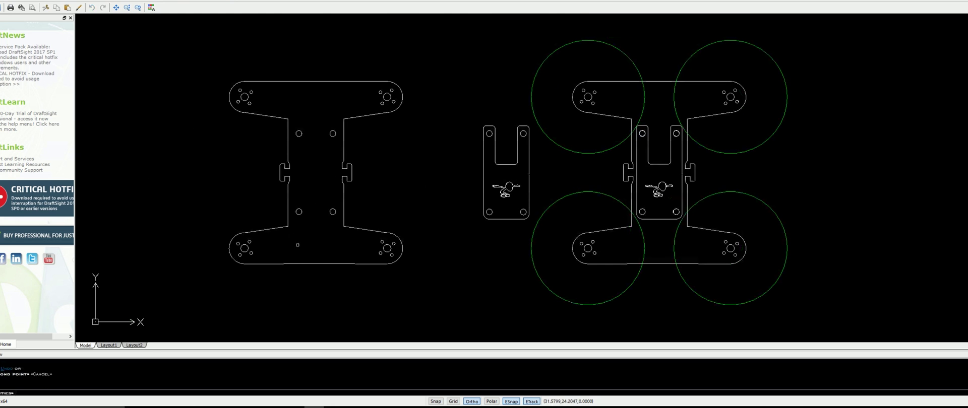
# Move the copied H plate's left half further left, opening a gap between the halves
pyautogui.click(310, 271)
pyautogui.click(201, 60)
pyautogui.press('Return')
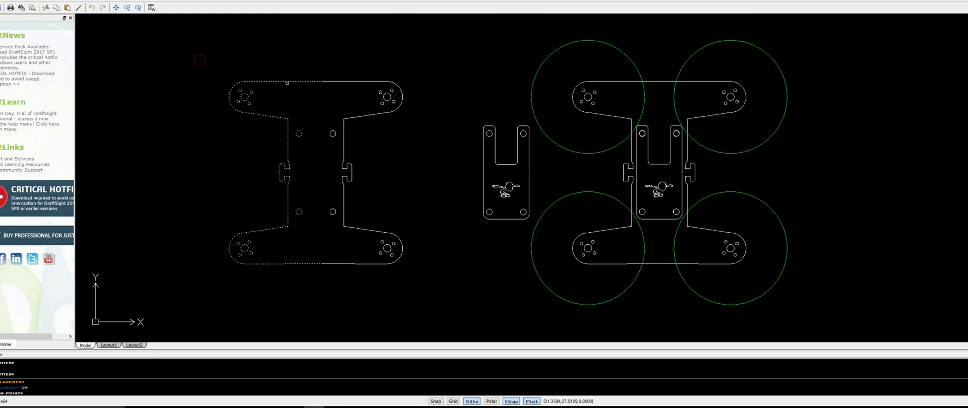
pyautogui.click(306, 93)
pyautogui.click(275, 93)
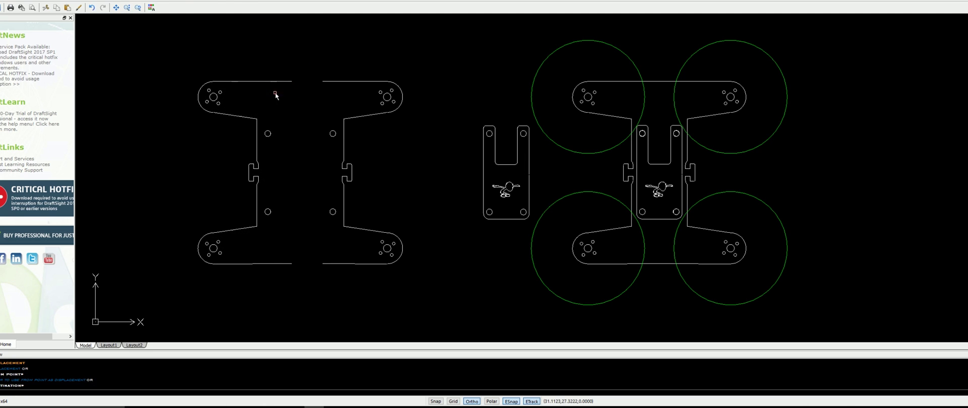
# Move the top-left green circle by its centre onto the plate's upper-right hole
pyautogui.click(570, 151)
pyautogui.press('Return')
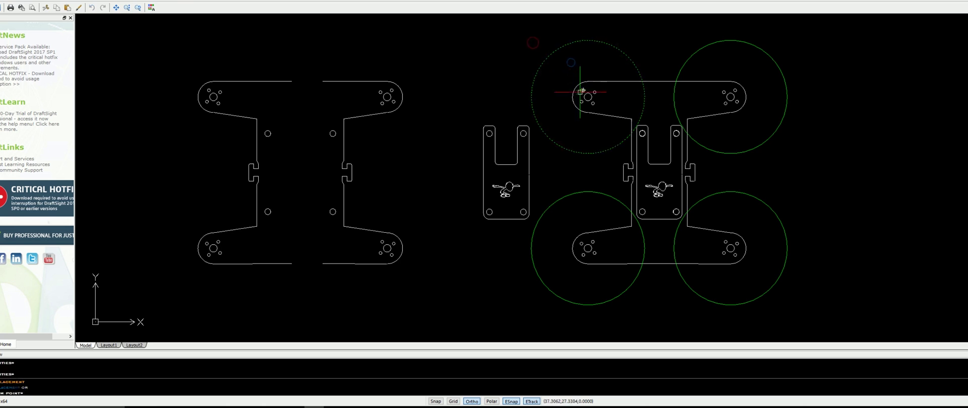
pyautogui.click(587, 96)
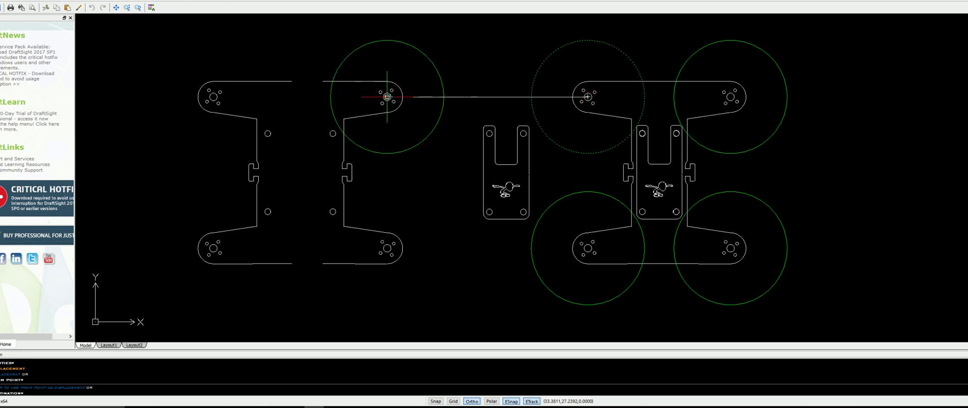
pyautogui.click(388, 96)
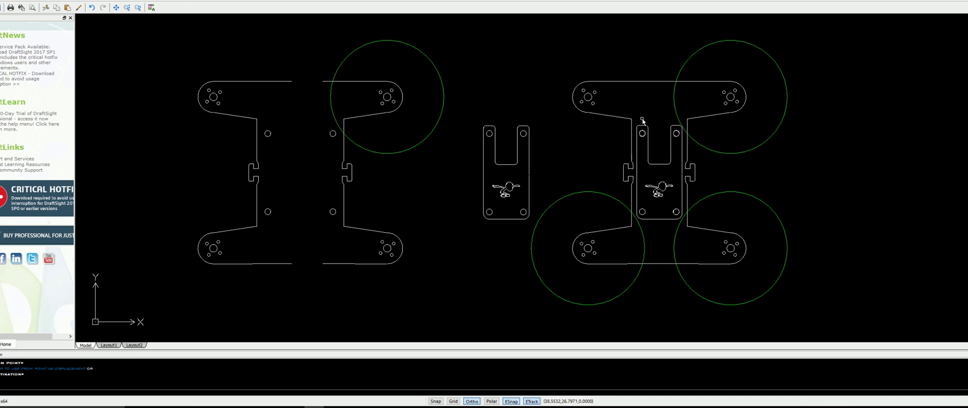
# Rejoin the plate halves and shift the upper-right lobe farther to the right
pyautogui.click(351, 169)
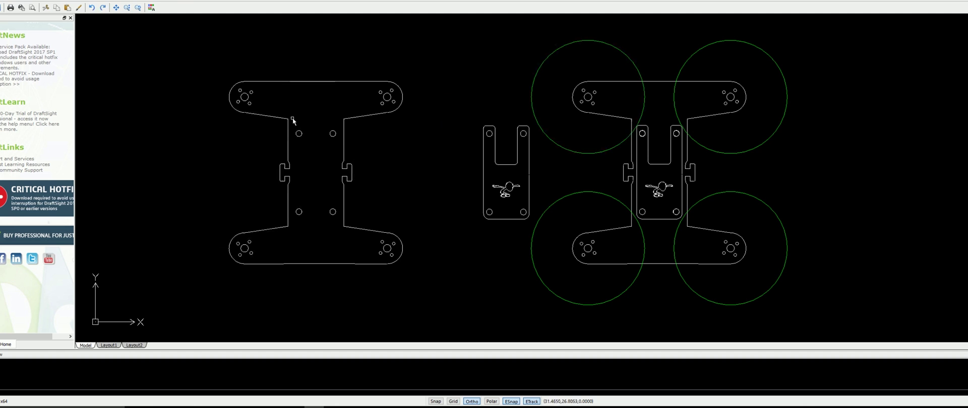
pyautogui.moveTo(441, 142); pyautogui.dragTo(359, 42)
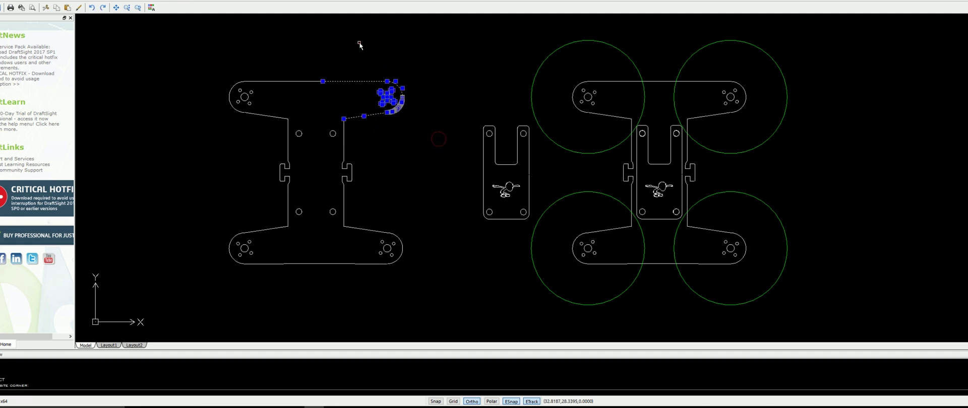
pyautogui.write('m')
pyautogui.press('Return')
pyautogui.click(376, 70)
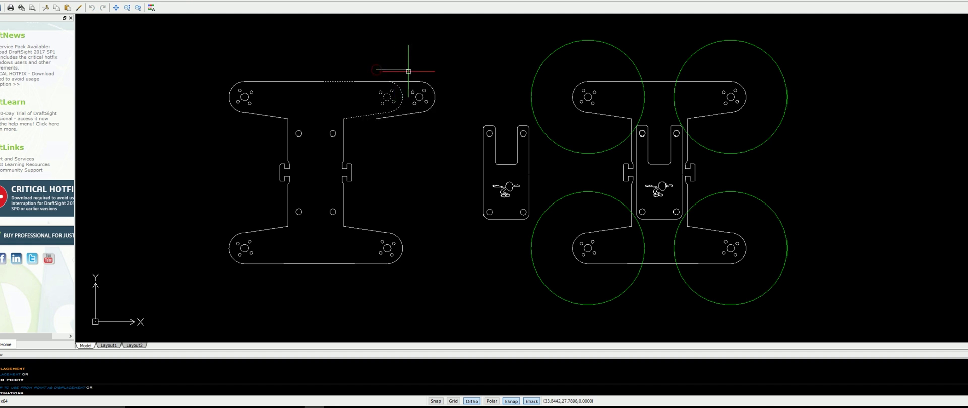
pyautogui.click(421, 70)
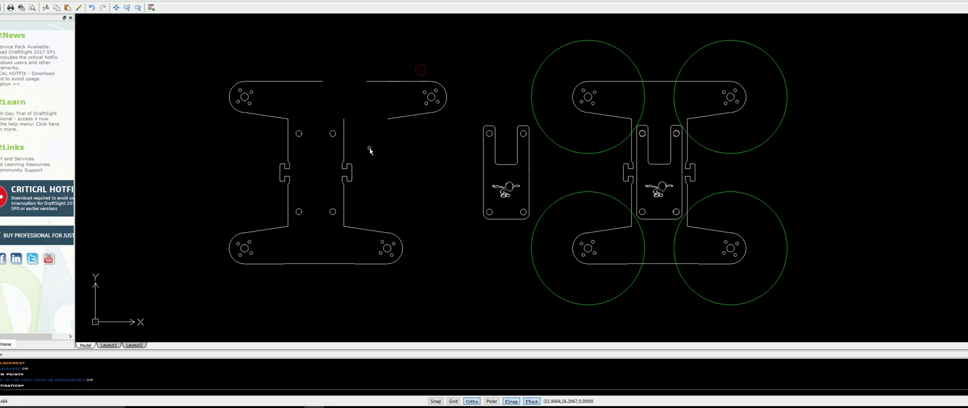
# Delete the plate's top-left and bottom-left lobes
pyautogui.click(273, 129)
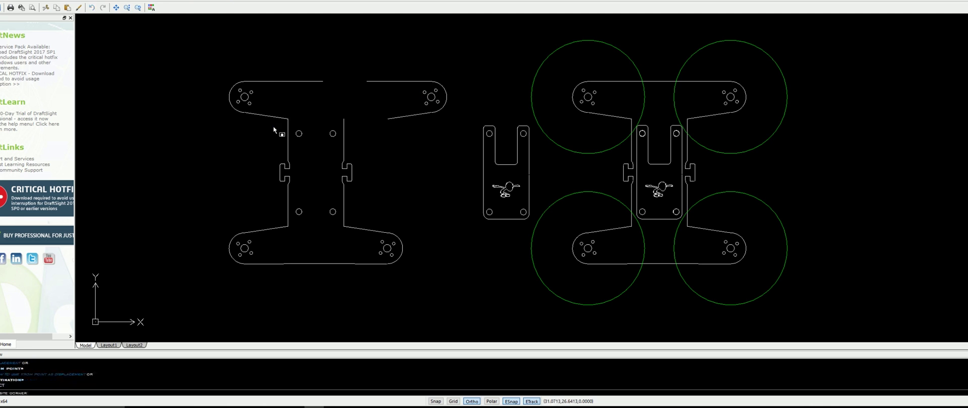
pyautogui.click(214, 66)
pyautogui.press('Delete')
pyautogui.click(258, 267)
pyautogui.click(225, 212)
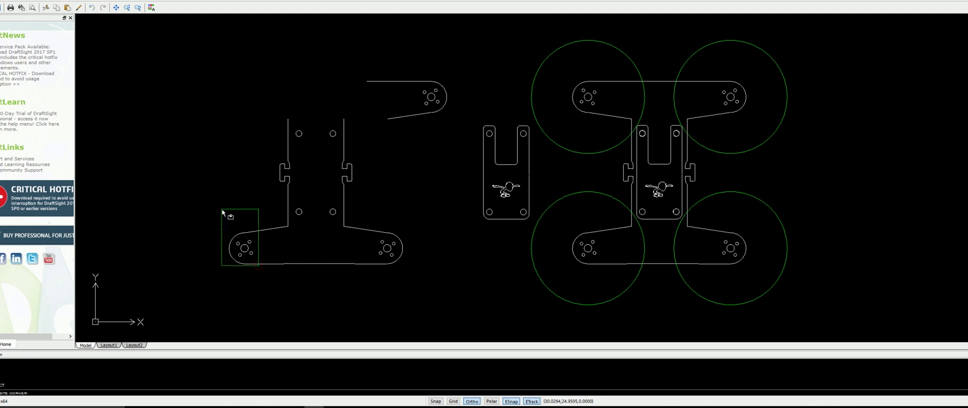
pyautogui.press('Delete')
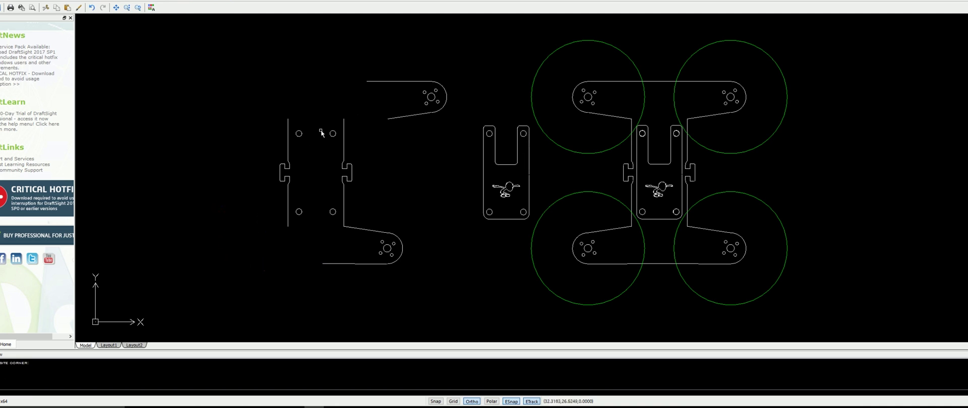
# Move the slotted top plate by its upper-right hole onto the trimmed plate, with Ortho off
pyautogui.click(476, 114)
pyautogui.click(533, 226)
pyautogui.write('m')
pyautogui.press('Return')
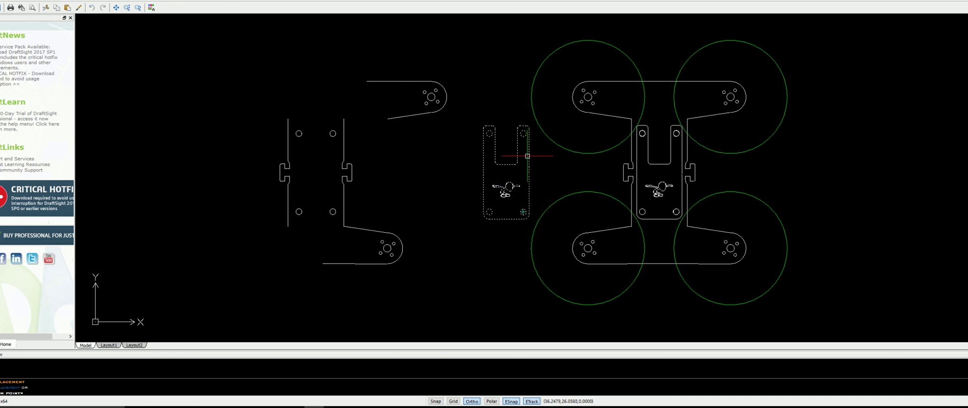
pyautogui.click(523, 133)
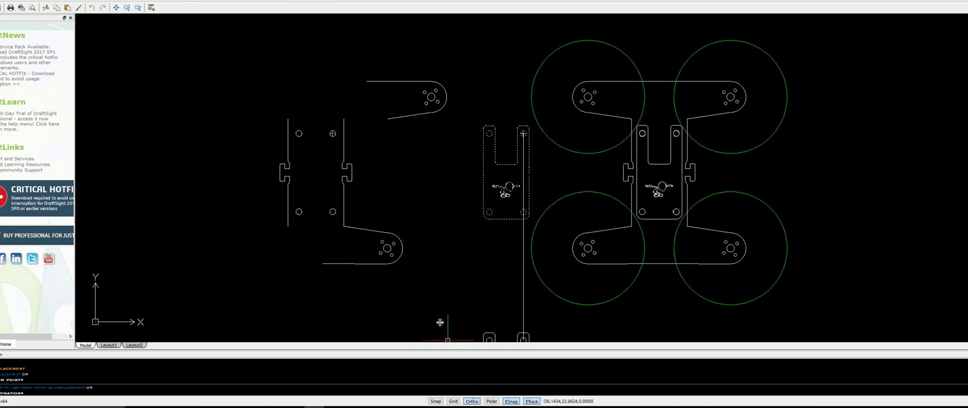
pyautogui.click(473, 401)
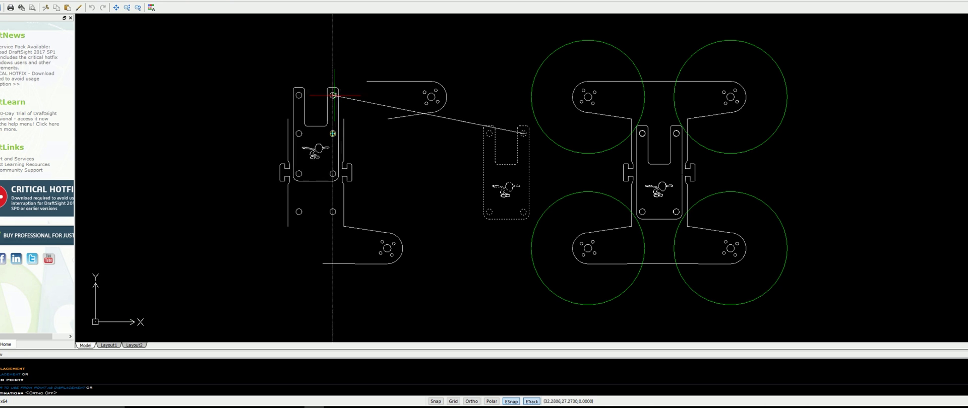
pyautogui.click(333, 95)
pyautogui.scroll(3, 390, 132)
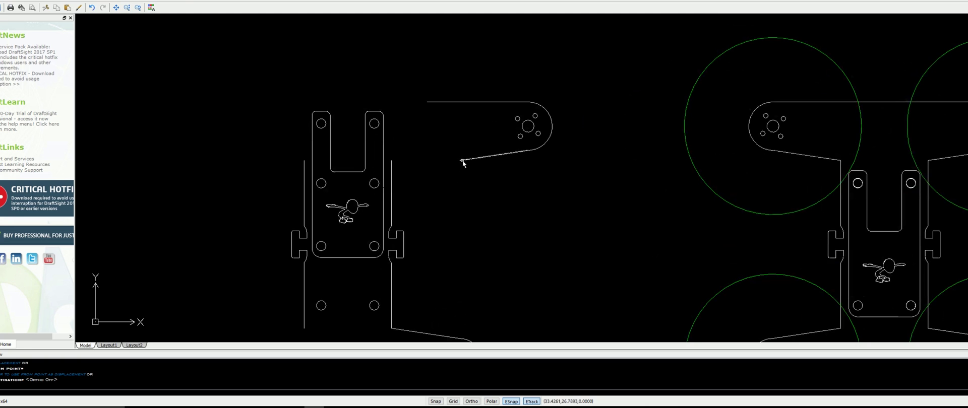
# Stretch the arm's angled edge line to meet the plate and delete the stray segment
pyautogui.click(463, 160)
pyautogui.click(460, 160)
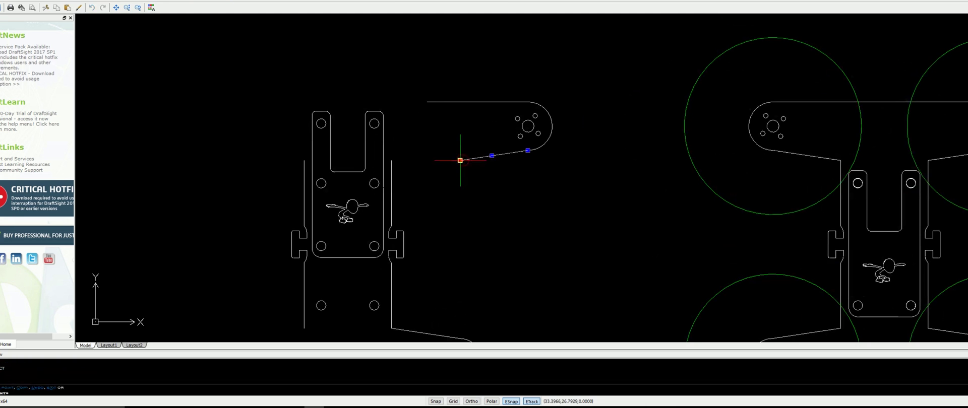
pyautogui.click(392, 160)
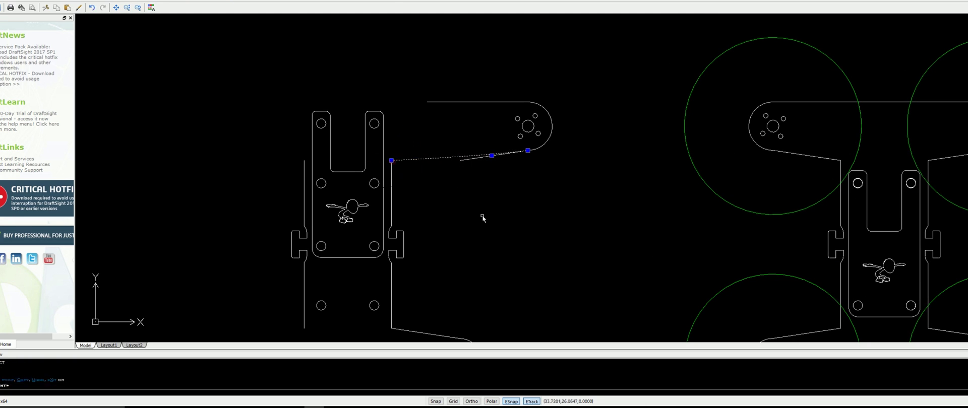
pyautogui.click(464, 158)
pyautogui.press('Delete')
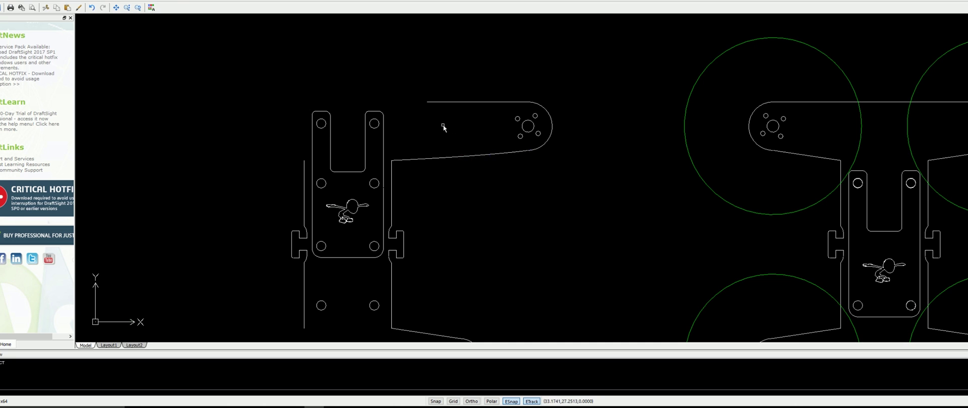
pyautogui.scroll(-2, 359, 178)
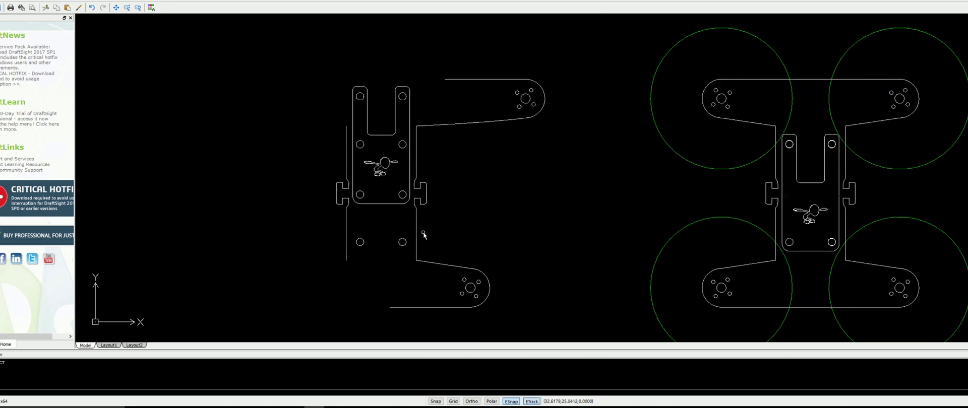
# Window-select and delete the lower-right motor arm
pyautogui.click(506, 318)
pyautogui.click(458, 248)
pyautogui.press('Delete')
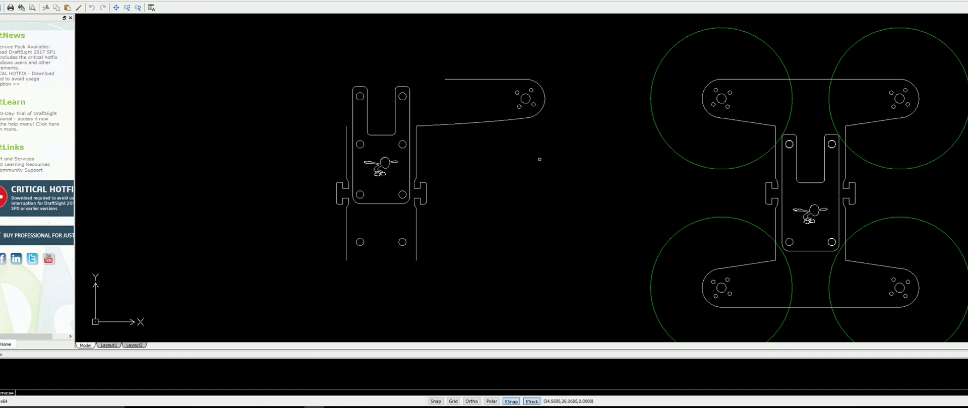
# Select the upper-right arm for mirroring and set the mirror line's first point at the tab corner, Ortho on
pyautogui.click(576, 148)
pyautogui.click(507, 64)
pyautogui.press('Return')
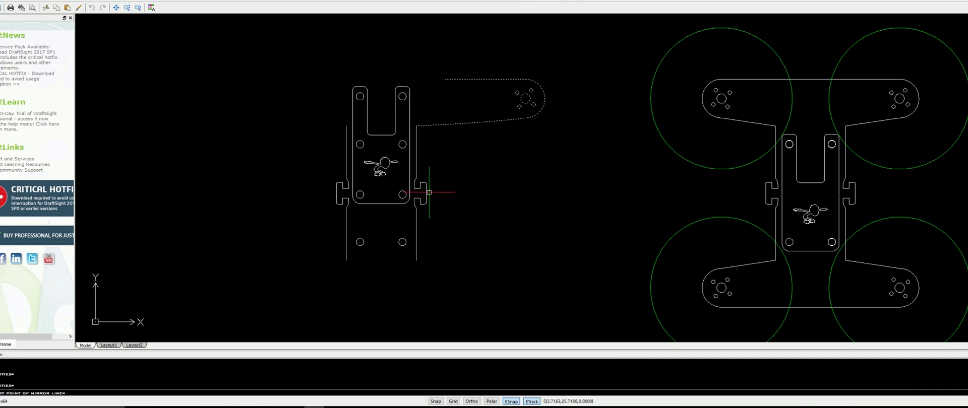
pyautogui.click(427, 194)
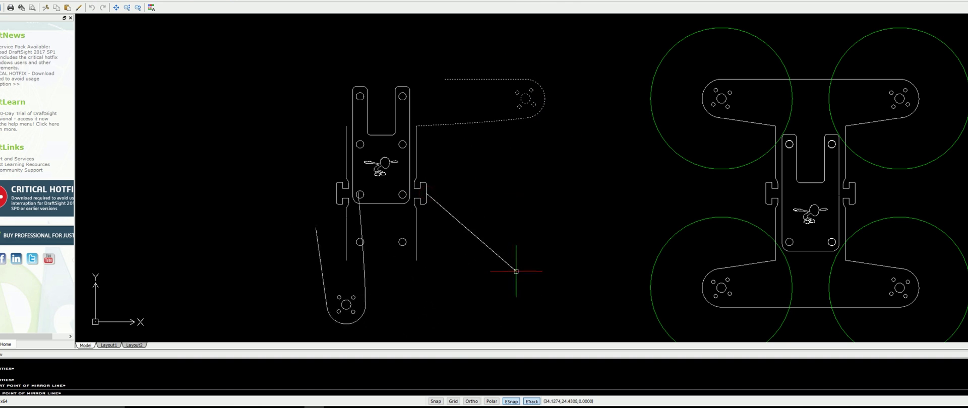
pyautogui.click(472, 401)
# Finish the horizontal mirror keeping the original, then move the green circle onto the left arm's hole
pyautogui.click(511, 185)
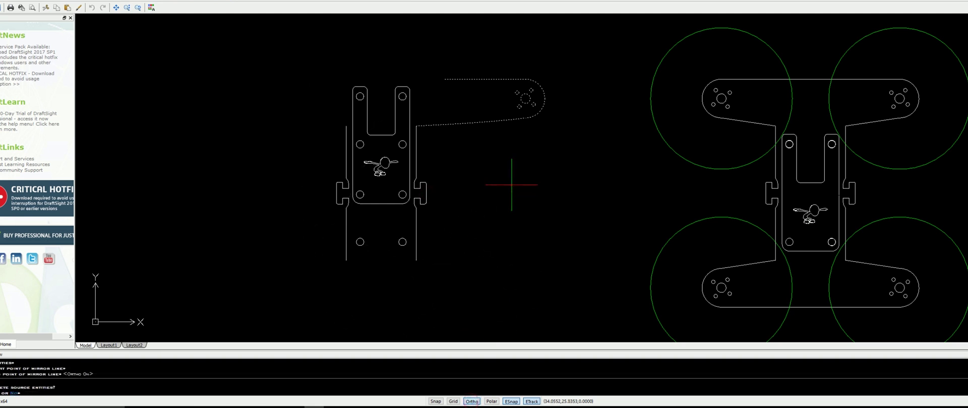
pyautogui.press('Return')
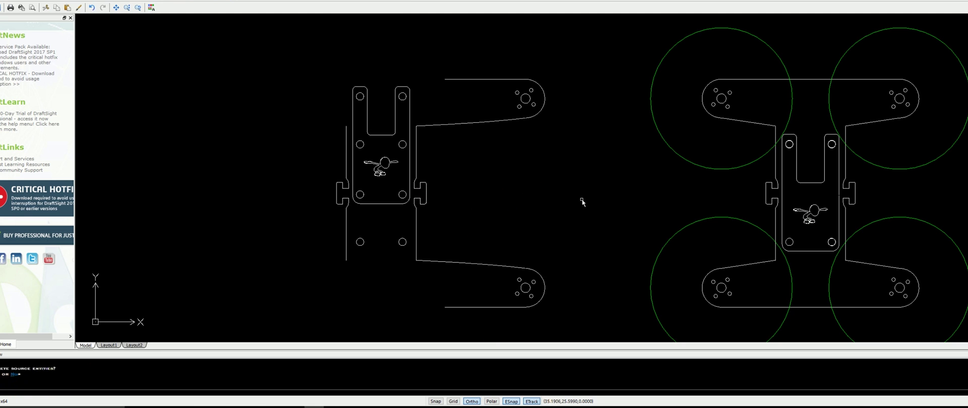
pyautogui.moveTo(716, 185); pyautogui.dragTo(696, 144)
pyautogui.write('m')
pyautogui.press('Return')
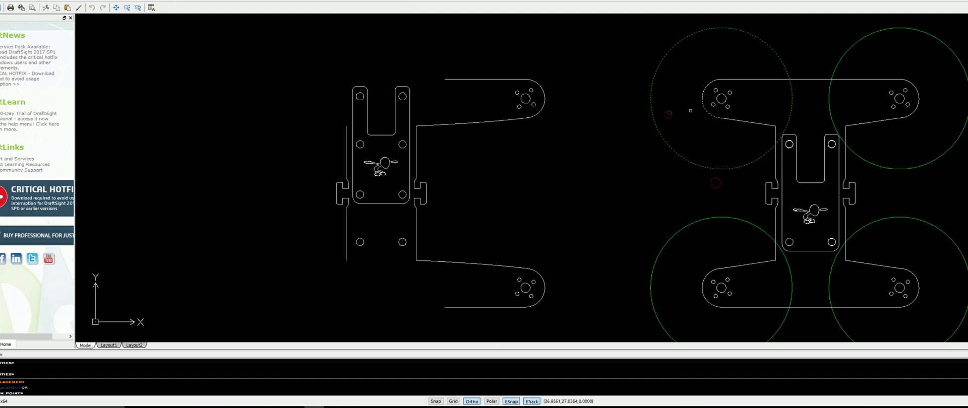
pyautogui.click(726, 98)
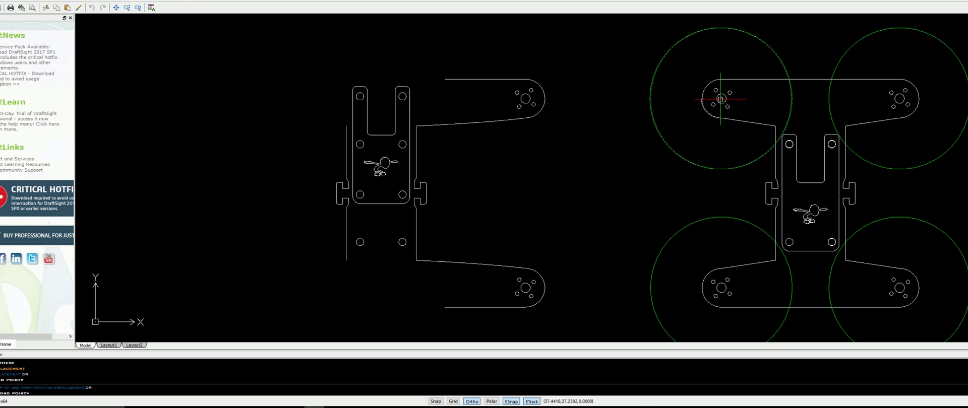
pyautogui.click(526, 99)
pyautogui.press('Escape')
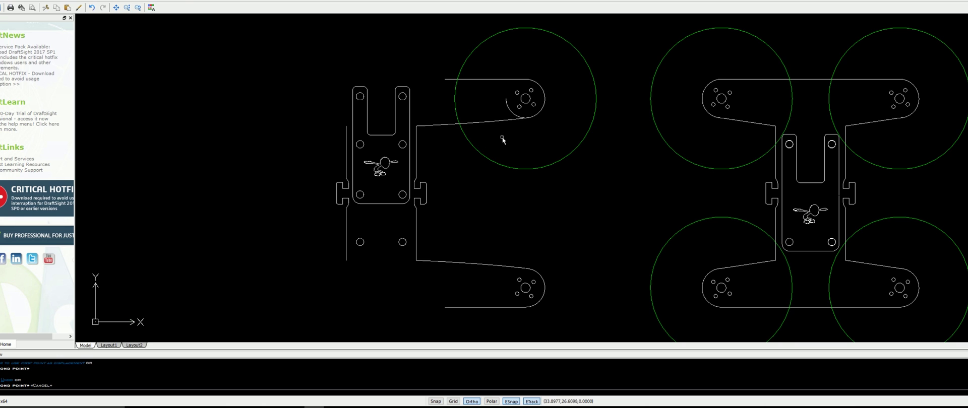
# Move the upper arm together with its green circle to the new spot
pyautogui.moveTo(602, 165); pyautogui.dragTo(494, 22)
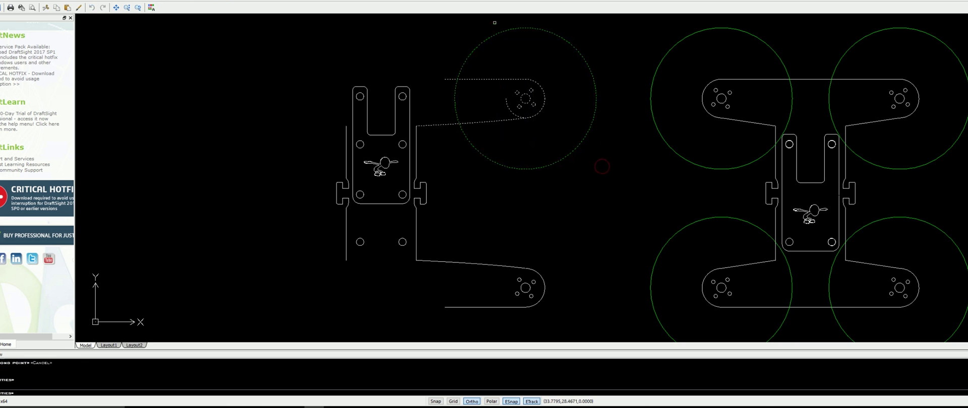
pyautogui.press('Return')
pyautogui.click(522, 63)
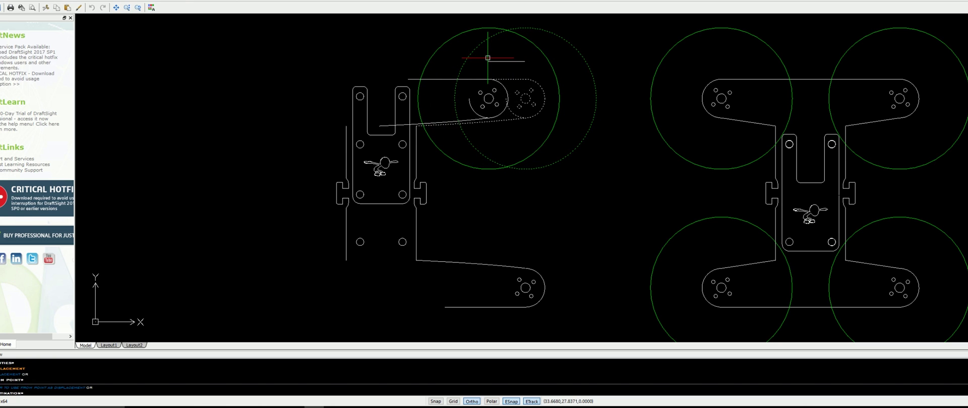
pyautogui.click(488, 58)
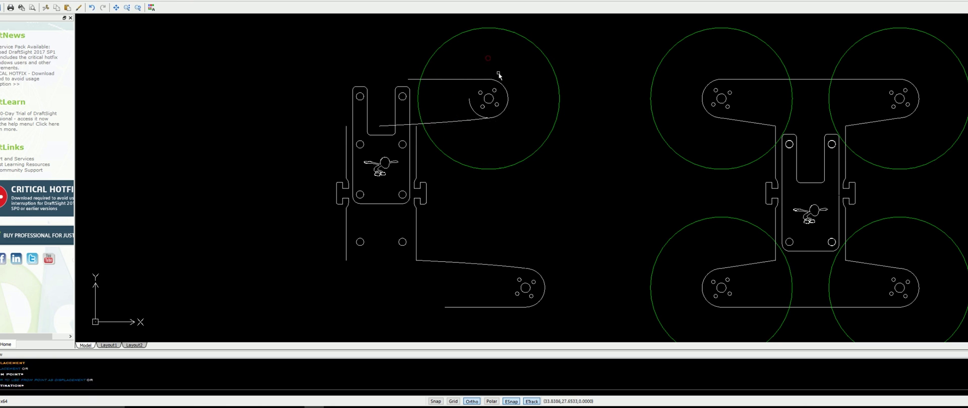
# Delete the small arc beside the centre hole and the whole lower arm
pyautogui.click(479, 110)
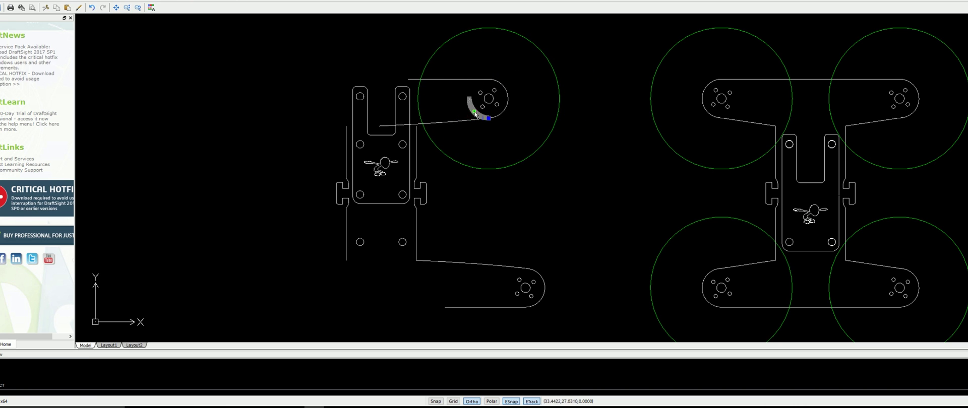
pyautogui.press('Delete')
pyautogui.click(539, 325)
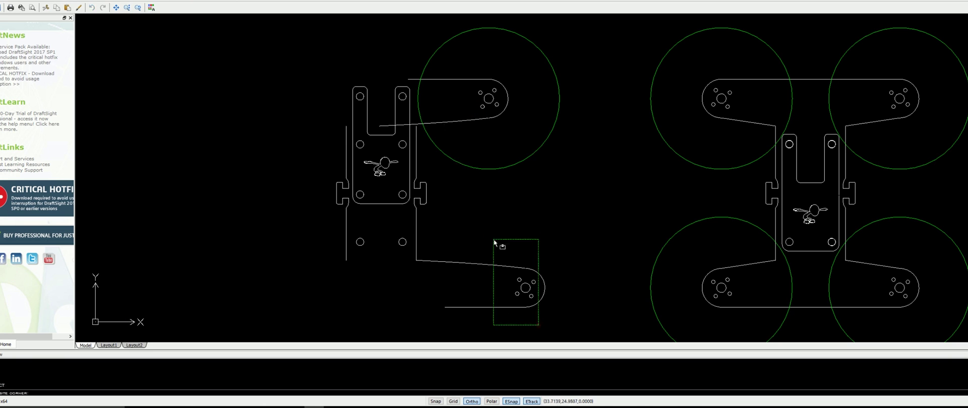
pyautogui.click(487, 235)
pyautogui.press('Delete')
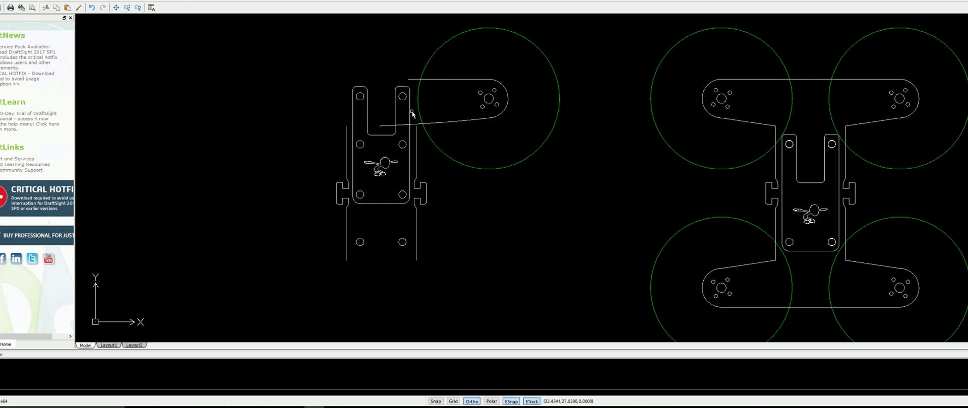
pyautogui.scroll(4, 413, 116)
# Grip-stretch the upper arm's long edge line so it ends at the plate's side edge
pyautogui.click(413, 117)
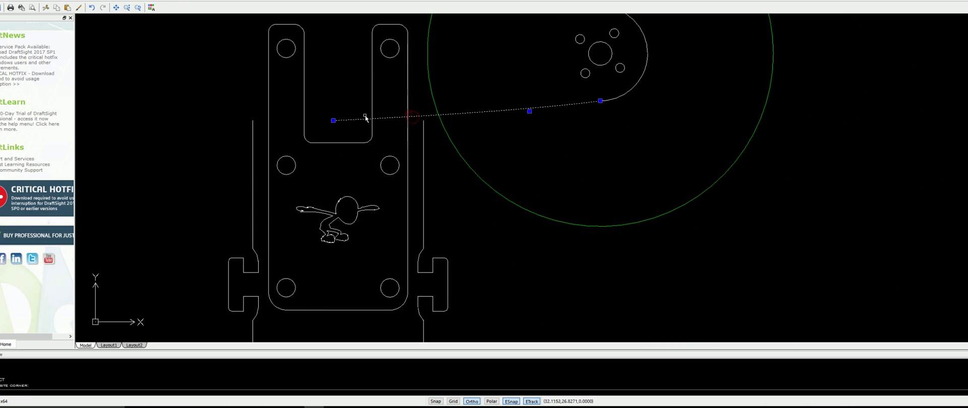
pyautogui.click(334, 120)
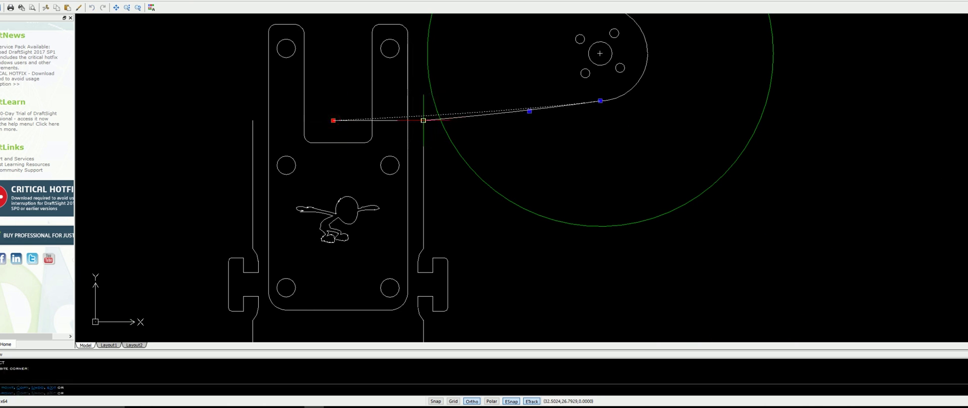
pyautogui.click(424, 121)
pyautogui.scroll(-3, 526, 190)
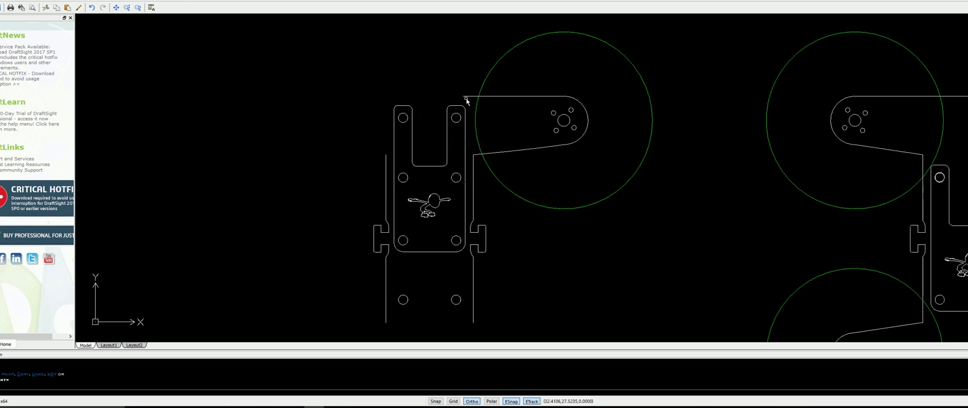
pyautogui.scroll(-1, 504, 126)
pyautogui.scroll(-1, 509, 121)
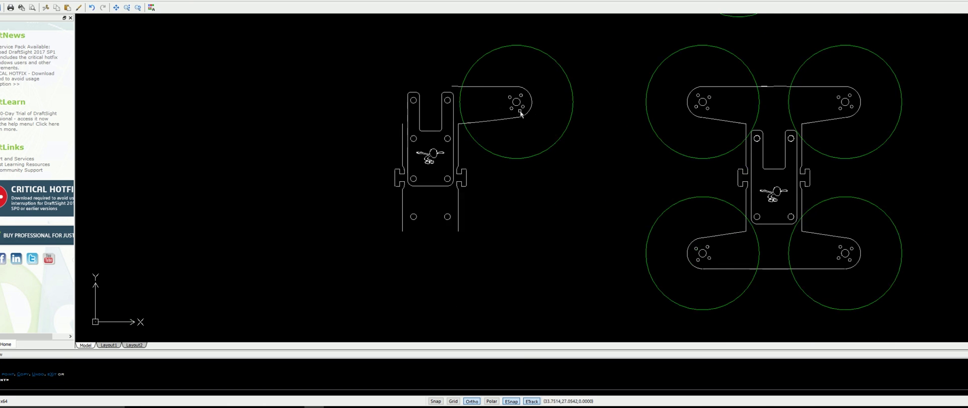
pyautogui.scroll(3, 539, 117)
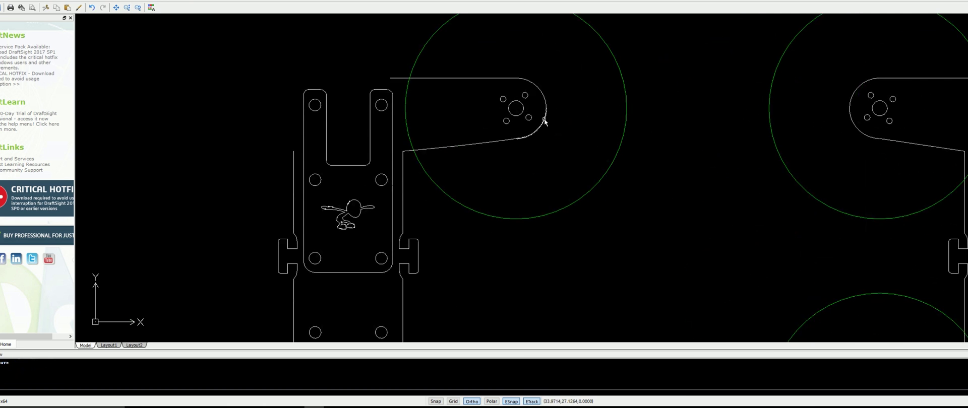
# Mirror the upper arm's lines and holes downward below the plate, keeping the original
pyautogui.click(561, 162)
pyautogui.click(484, 70)
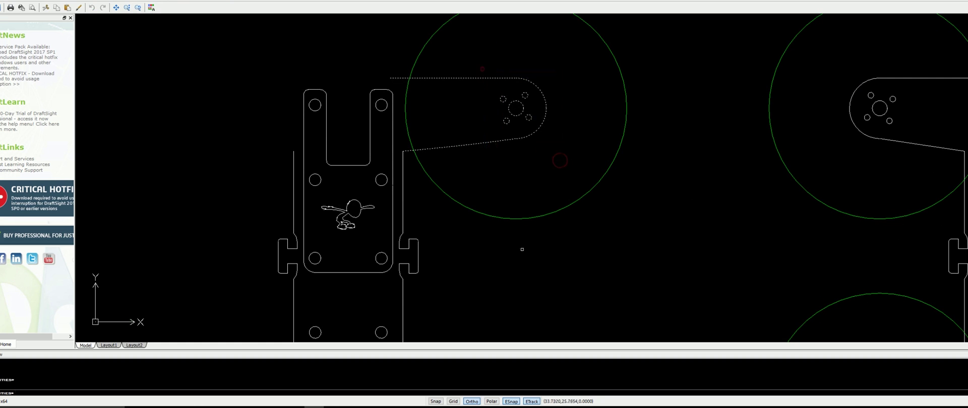
pyautogui.scroll(-1, 507, 249)
pyautogui.press('Return')
pyautogui.click(437, 258)
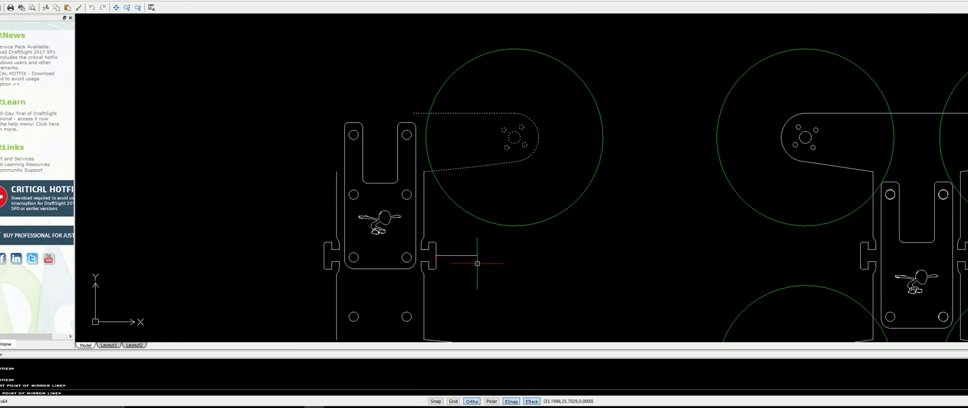
pyautogui.click(485, 261)
pyautogui.press('Return')
pyautogui.scroll(-3, 479, 277)
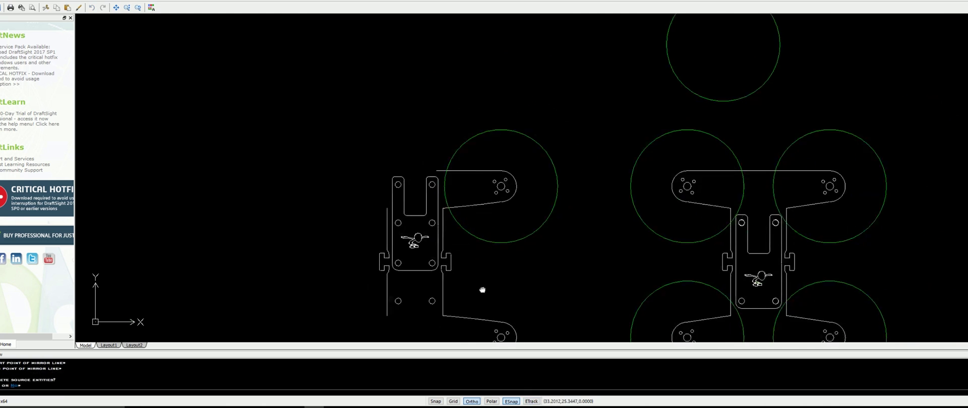
pyautogui.click(506, 177)
pyautogui.press('Escape')
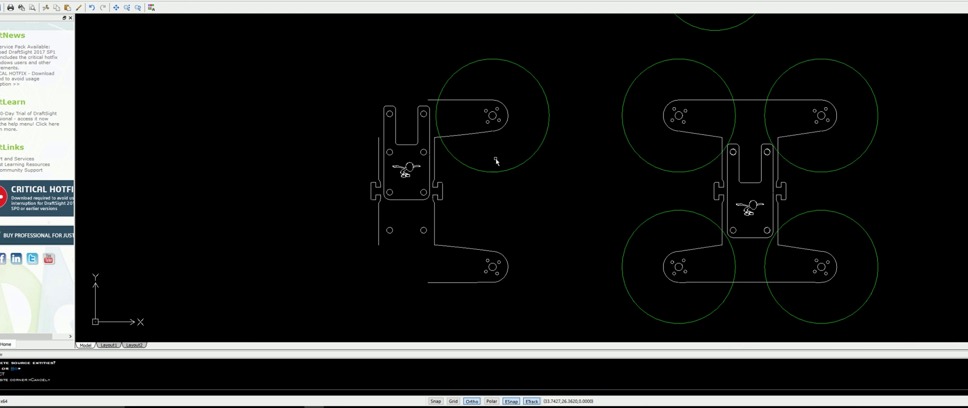
# Copy the upper propeller circle from its centre onto the lower arm's hub centre
pyautogui.click(495, 172)
pyautogui.write('m')
pyautogui.press('Return')
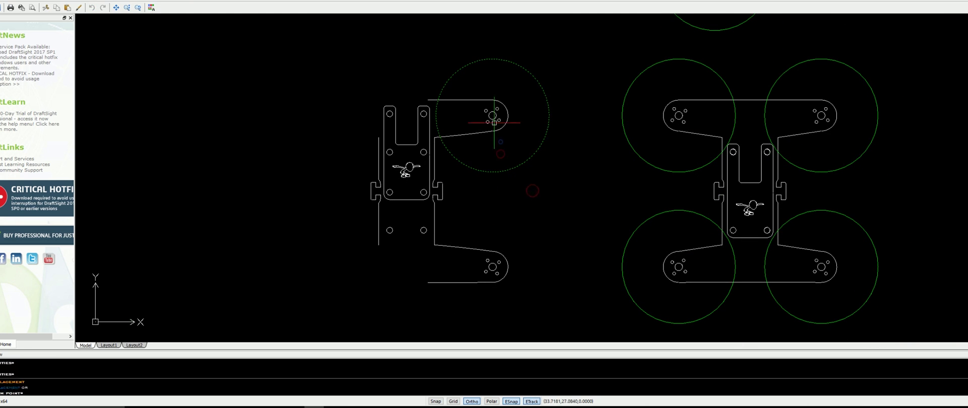
pyautogui.click(492, 116)
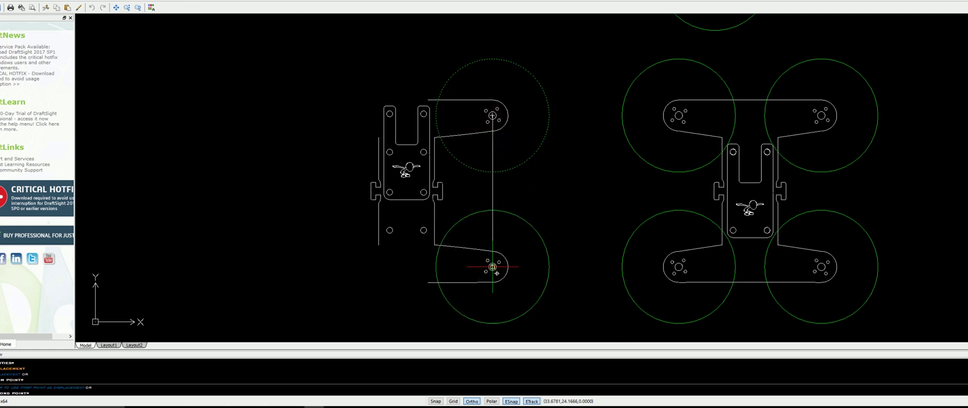
pyautogui.click(493, 267)
pyautogui.press('Escape')
pyautogui.scroll(4, 499, 234)
pyautogui.scroll(-3, 499, 235)
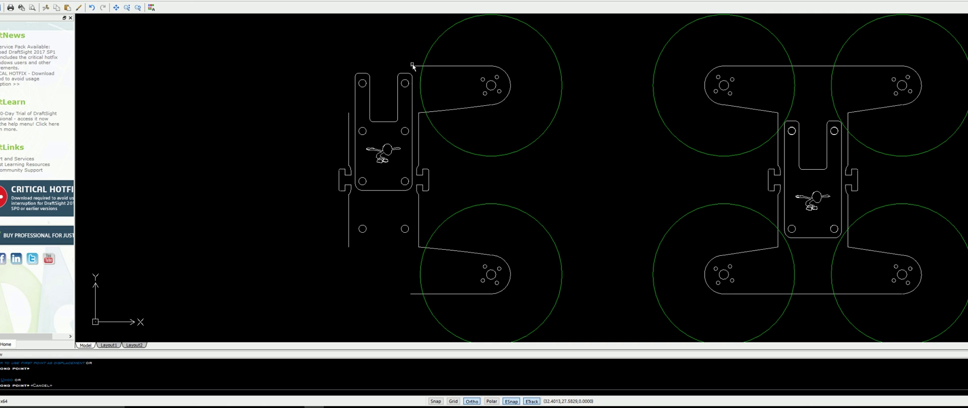
# Move the plate's bottom edge and corner fillets down level with the lower arm
pyautogui.click(400, 190)
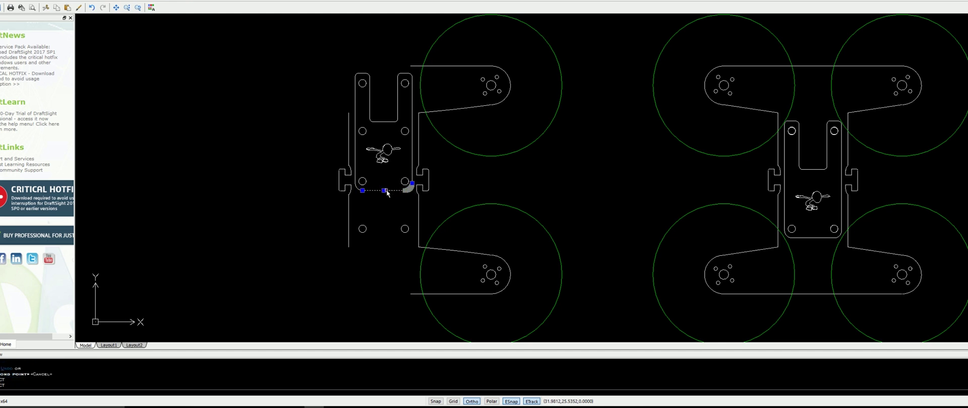
pyautogui.click(360, 191)
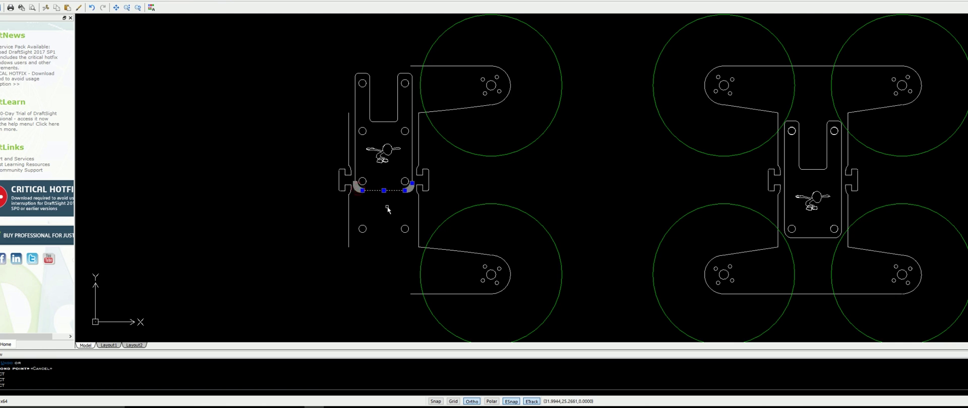
pyautogui.press('m')
pyautogui.press('Return')
pyautogui.click(388, 212)
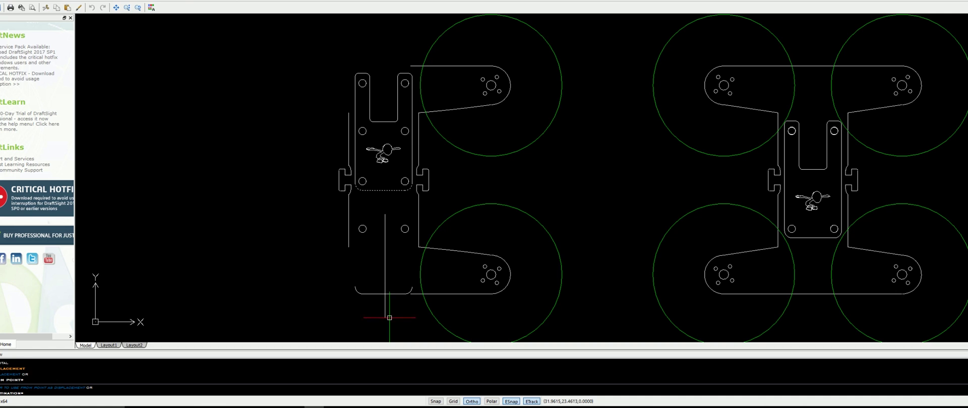
pyautogui.click(389, 318)
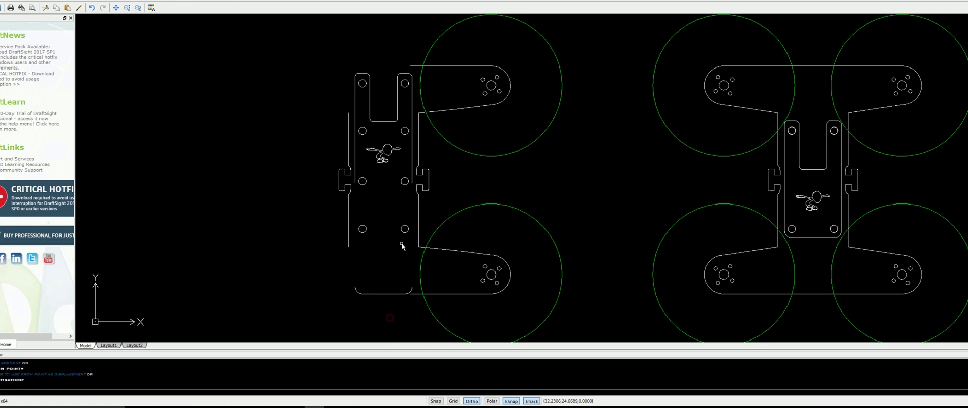
# Stretch the right and left side edges down to meet the new bottom corners
pyautogui.click(413, 184)
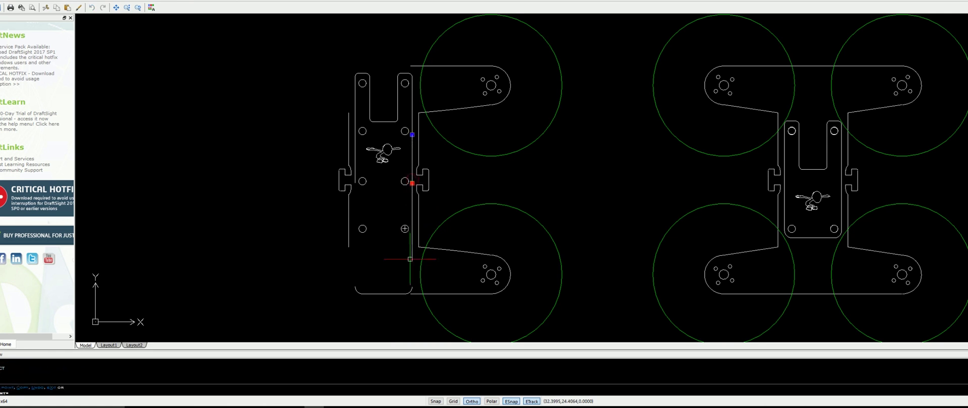
pyautogui.click(412, 286)
pyautogui.click(355, 174)
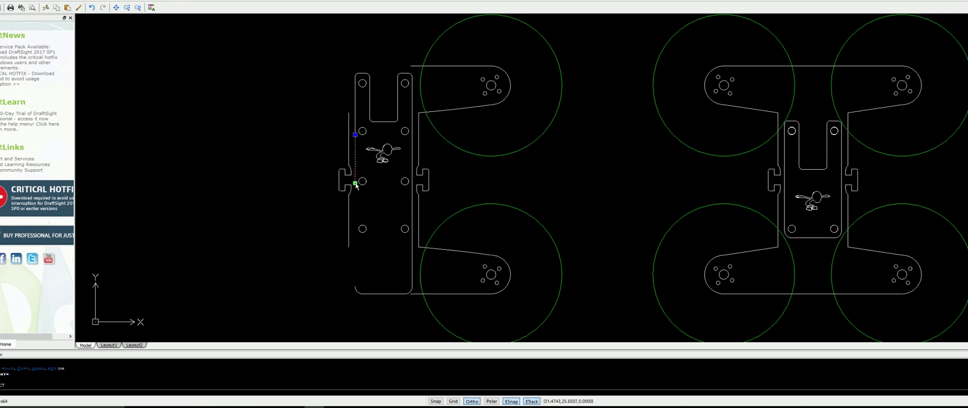
pyautogui.click(355, 184)
pyautogui.click(356, 287)
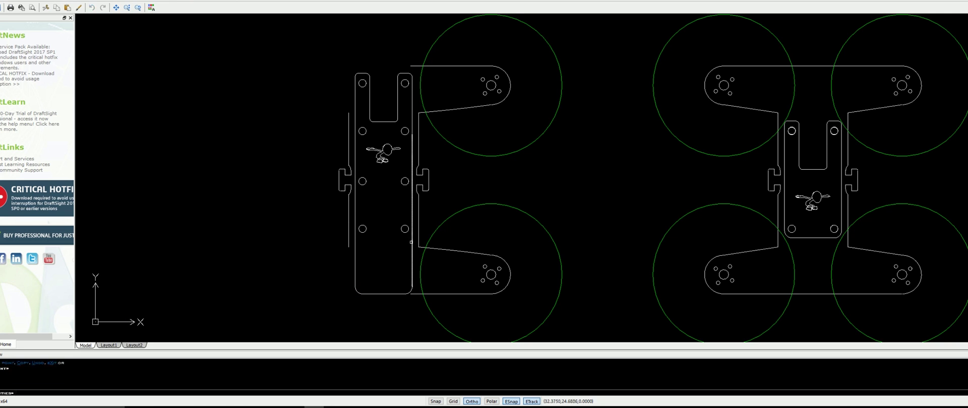
# Copy the two lower holes down near the plate's new bottom
pyautogui.click(407, 243)
pyautogui.click(367, 214)
pyautogui.press('Return')
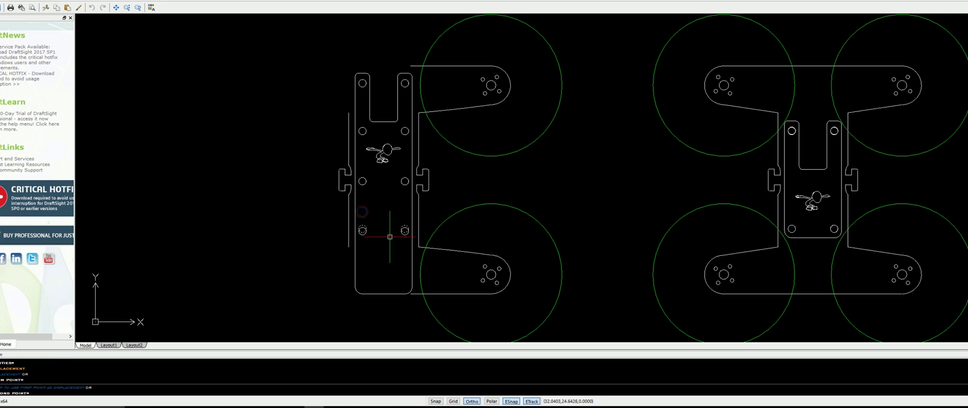
pyautogui.click(390, 291)
pyautogui.press('Escape')
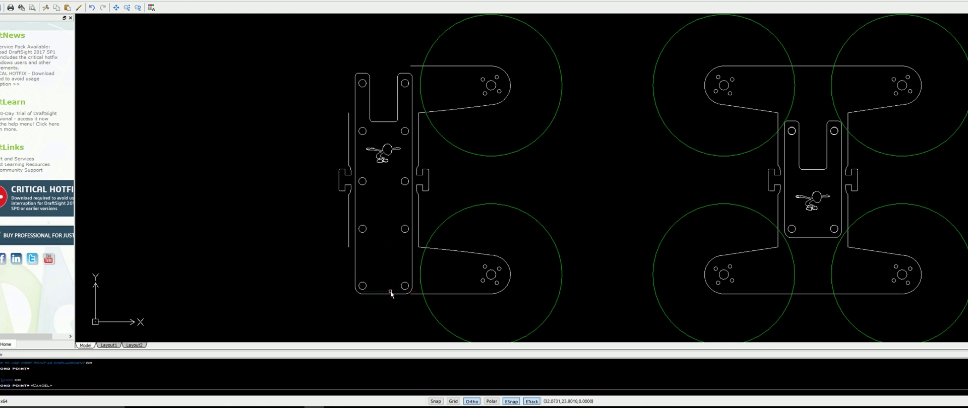
pyautogui.scroll(6, 356, 113)
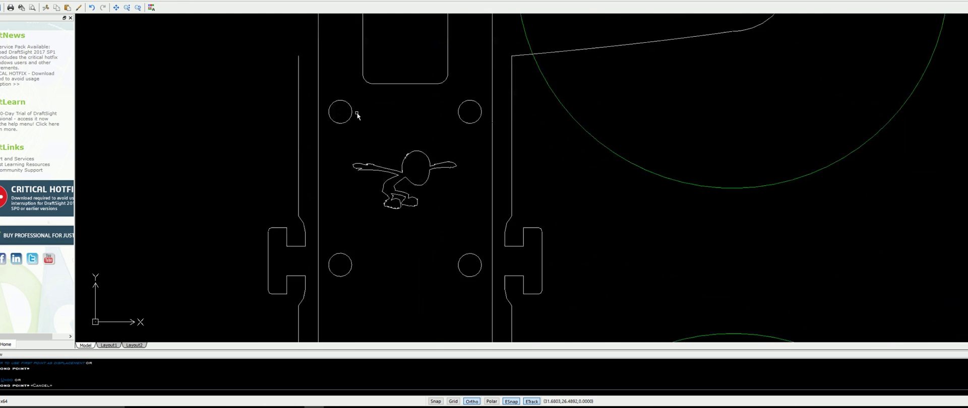
# Crossing-select the arms and prop circles and mirror them about the plate's vertical centre line
pyautogui.scroll(-6, 396, 161)
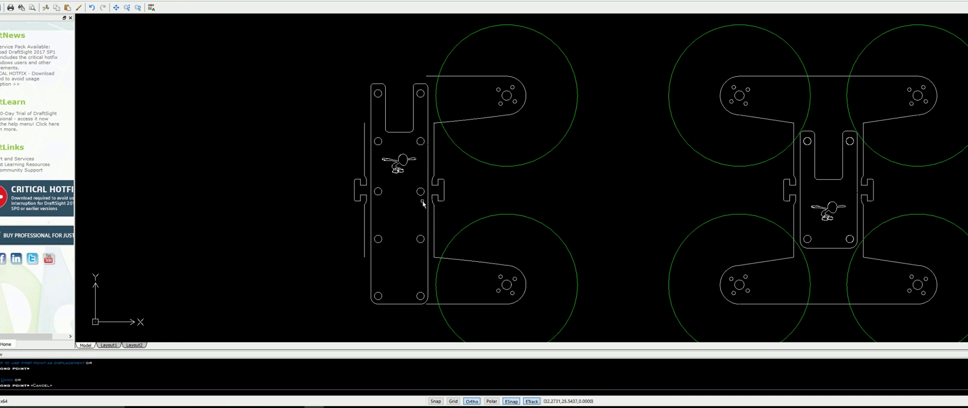
pyautogui.scroll(-1, 498, 200)
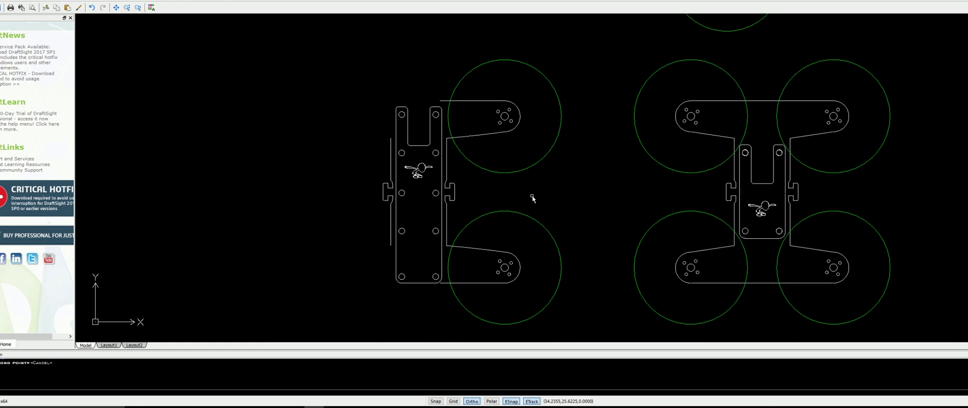
pyautogui.moveTo(583, 319); pyautogui.dragTo(464, 63)
pyautogui.press('Return')
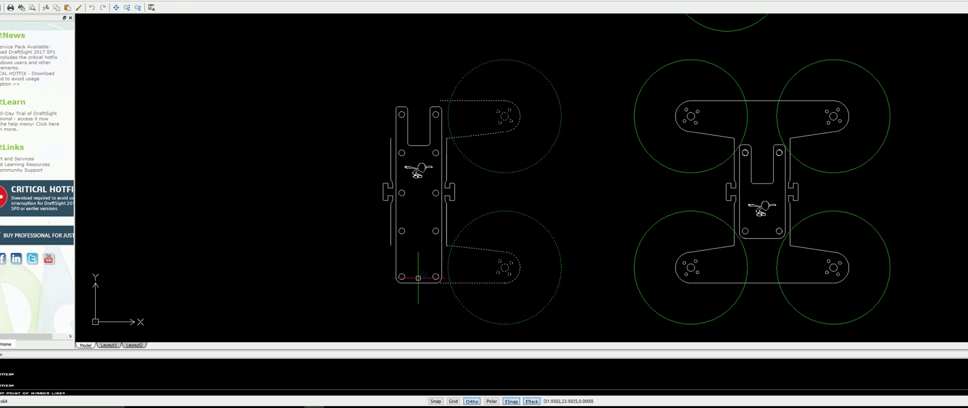
pyautogui.click(419, 281)
pyautogui.click(419, 297)
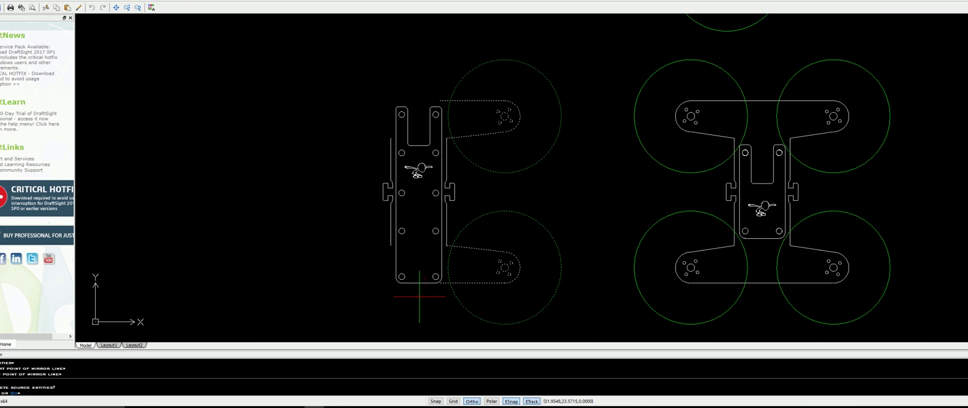
pyautogui.scroll(3, 439, 167)
# Keep the original arms and draw the left shoulder lines from the slot to the top edge's end
pyautogui.scroll(1, 423, 94)
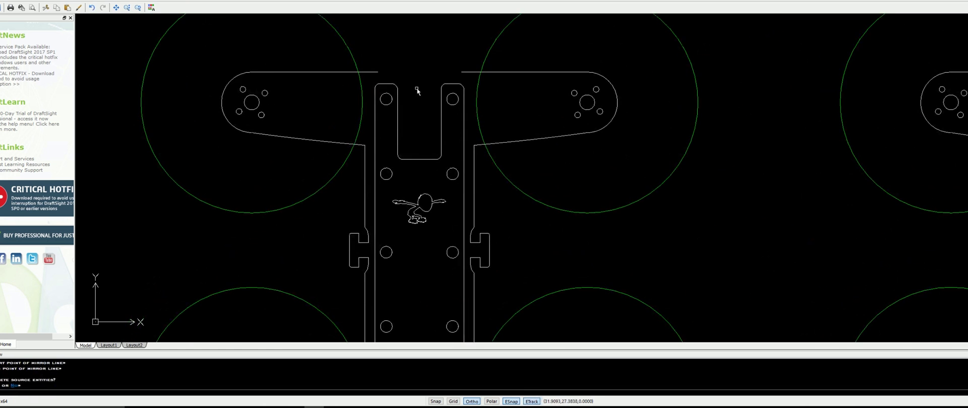
pyautogui.scroll(1, 379, 67)
pyautogui.press('Return')
pyautogui.write('l')
pyautogui.press('Return')
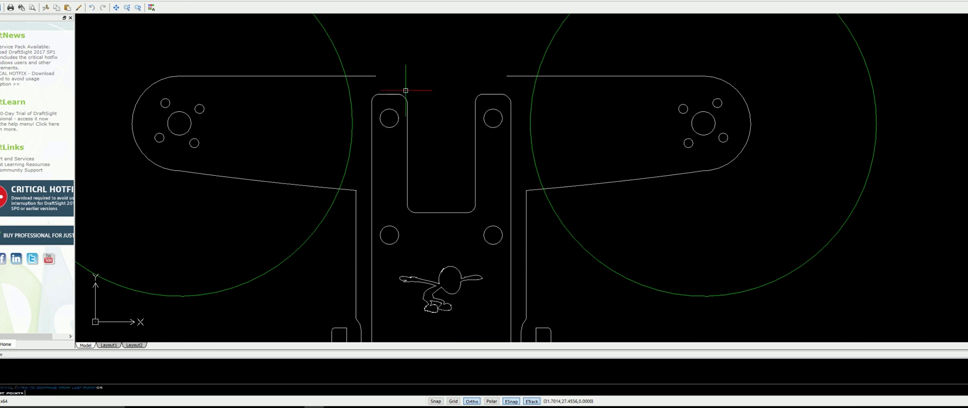
pyautogui.click(441, 212)
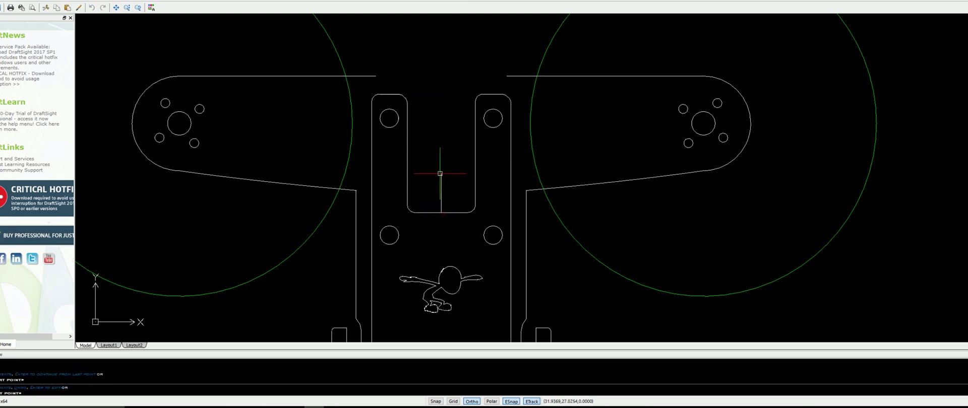
pyautogui.click(442, 94)
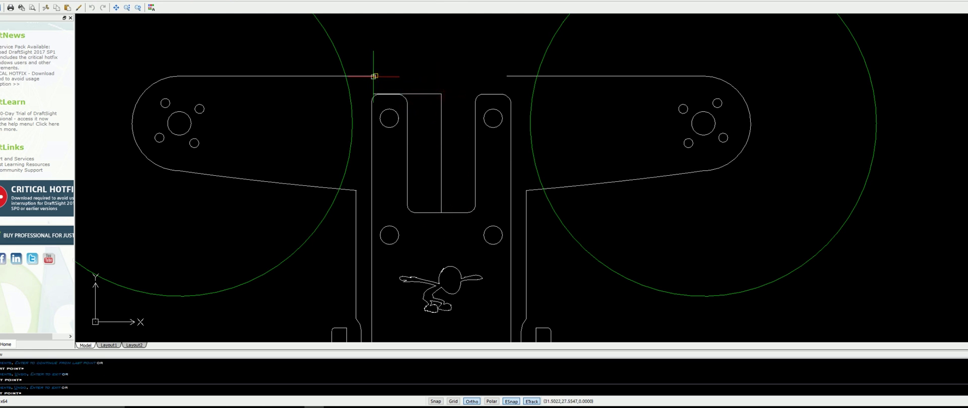
pyautogui.click(398, 92)
pyautogui.click(376, 76)
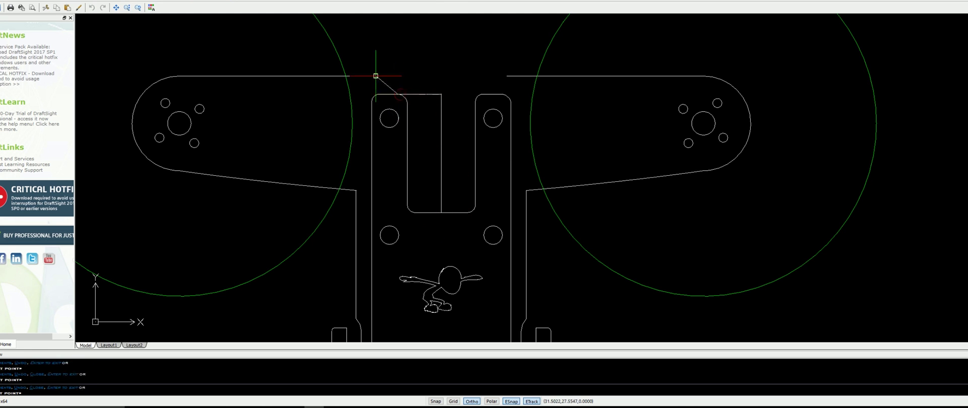
pyautogui.press('Escape')
# Draw the right shoulder lines from the slot to the top edge's right end
pyautogui.press('Return')
pyautogui.click(442, 94)
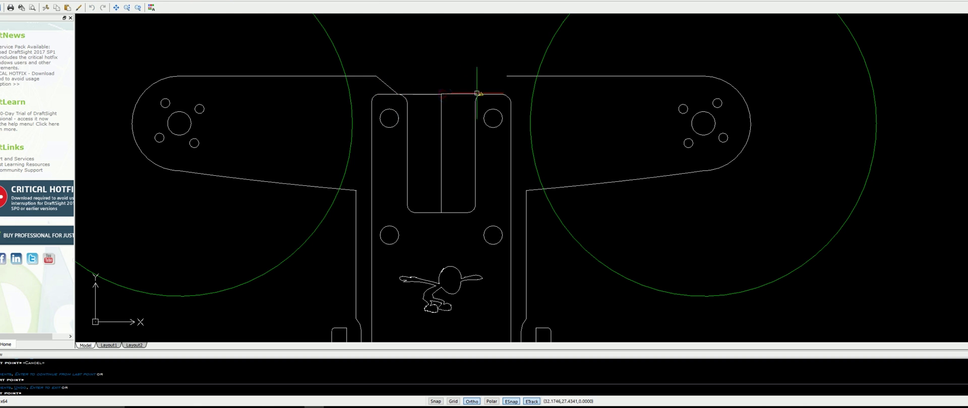
pyautogui.click(476, 93)
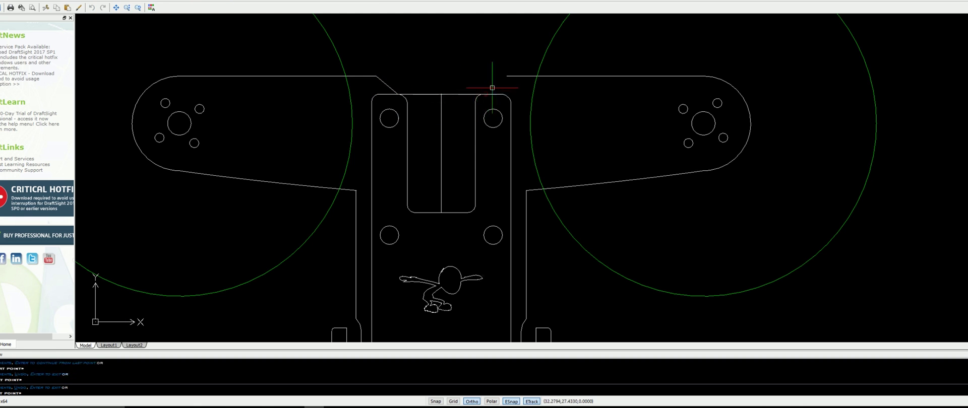
pyautogui.click(507, 76)
pyautogui.press('Escape')
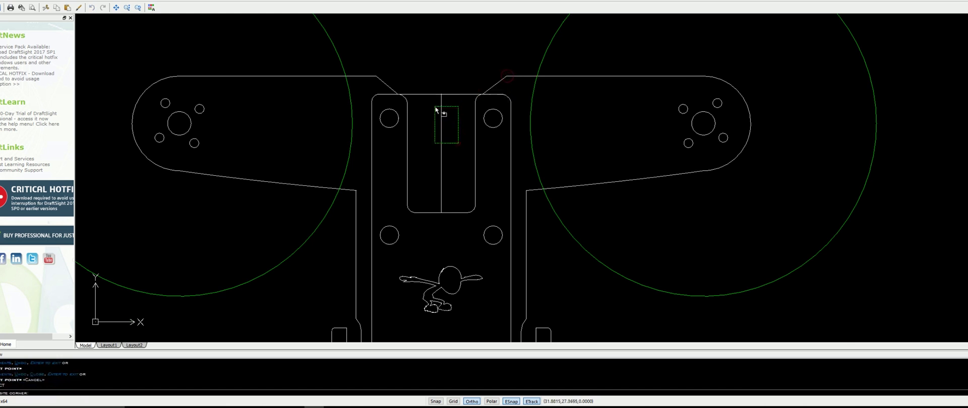
# Delete the centre vertical divider line
pyautogui.click(442, 101)
pyautogui.press('Delete')
pyautogui.click(433, 95)
pyautogui.scroll(-5, 433, 94)
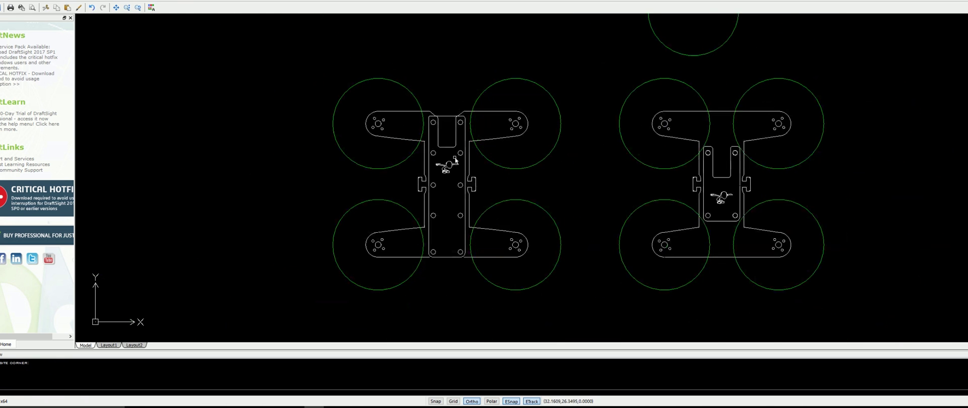
pyautogui.scroll(-2, 459, 161)
# Window-select and delete the entire right frame assembly, then pan onto the remaining frame
pyautogui.scroll(-1, 583, 219)
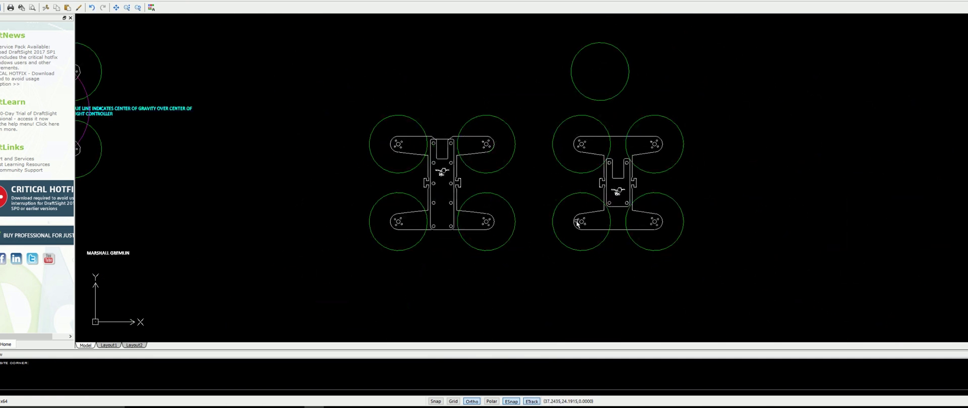
pyautogui.click(704, 277)
pyautogui.click(557, 43)
pyautogui.press('Delete')
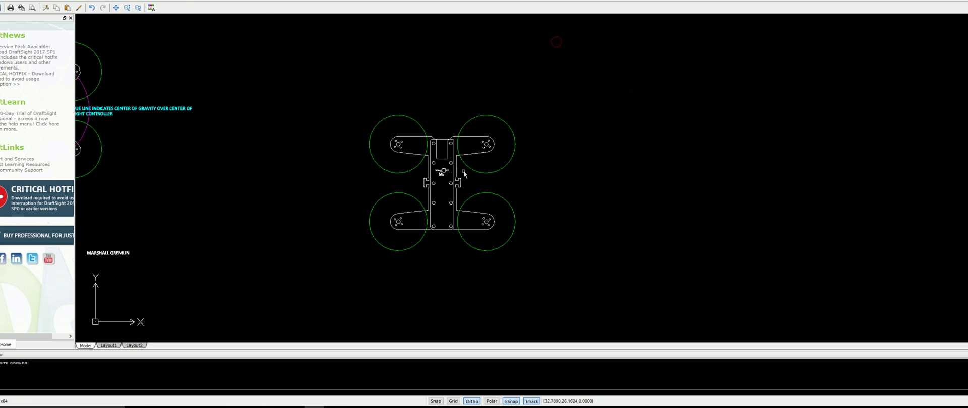
pyautogui.scroll(4, 441, 206)
pyautogui.moveTo(458, 184); pyautogui.dragTo(444, 199, button='middle')
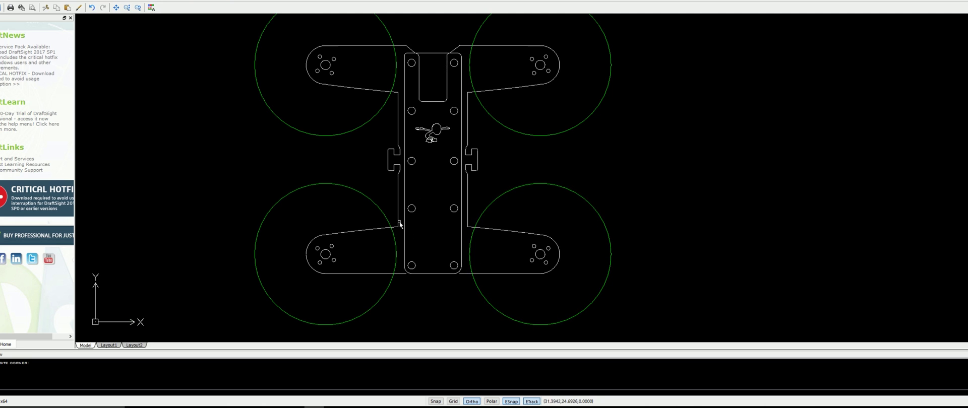
# Try a 0.5-radius fillet between the angled upper-left arm edge and the plate's vertical edge
pyautogui.scroll(3, 416, 175)
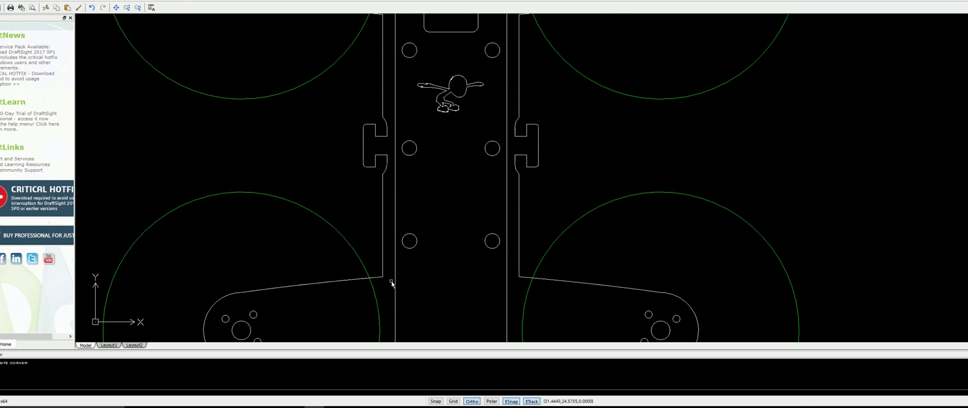
pyautogui.scroll(-3, 408, 268)
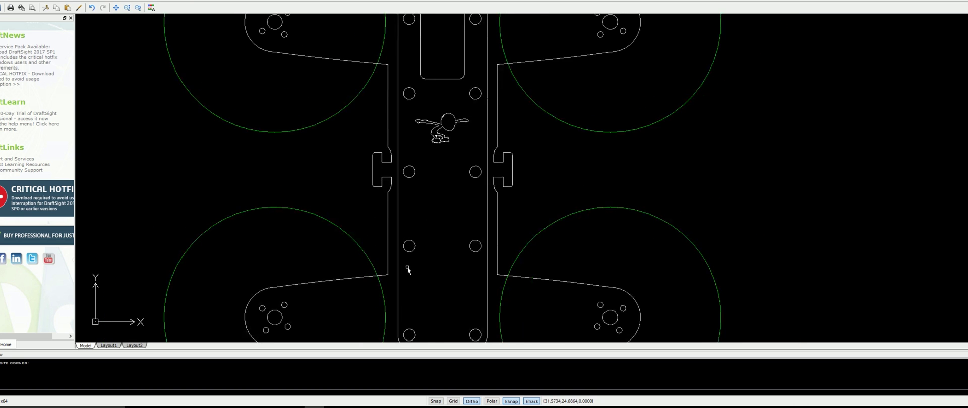
pyautogui.scroll(6, 387, 136)
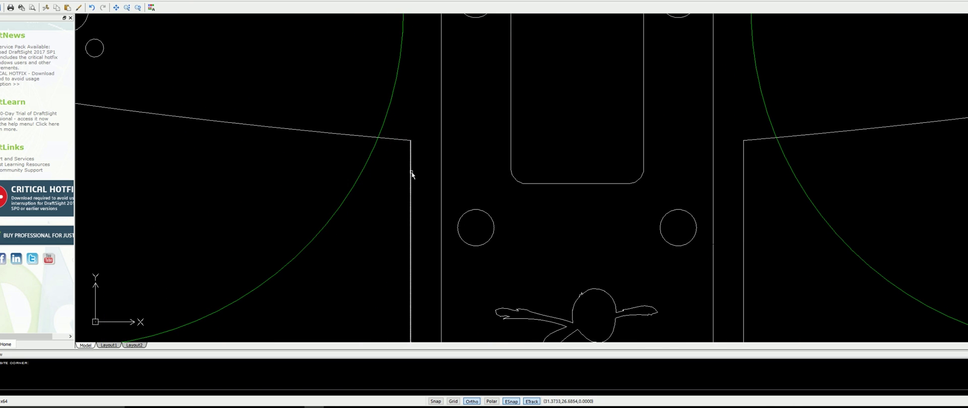
pyautogui.write('f')
pyautogui.press('Return')
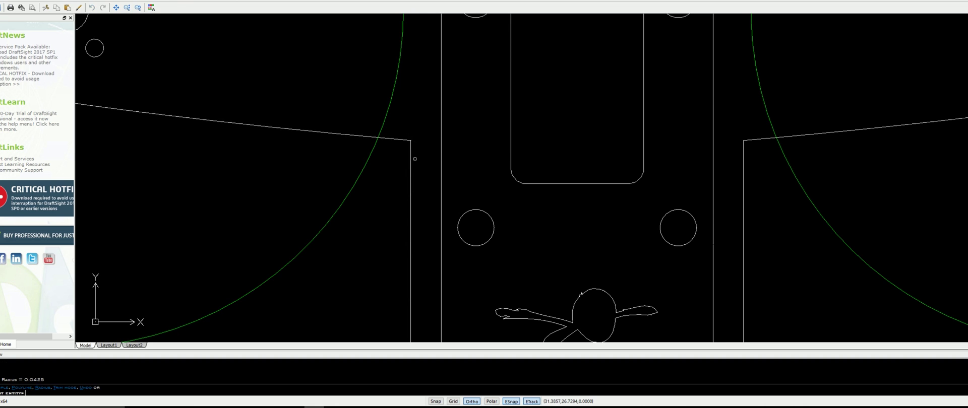
pyautogui.write('r')
pyautogui.press('Return')
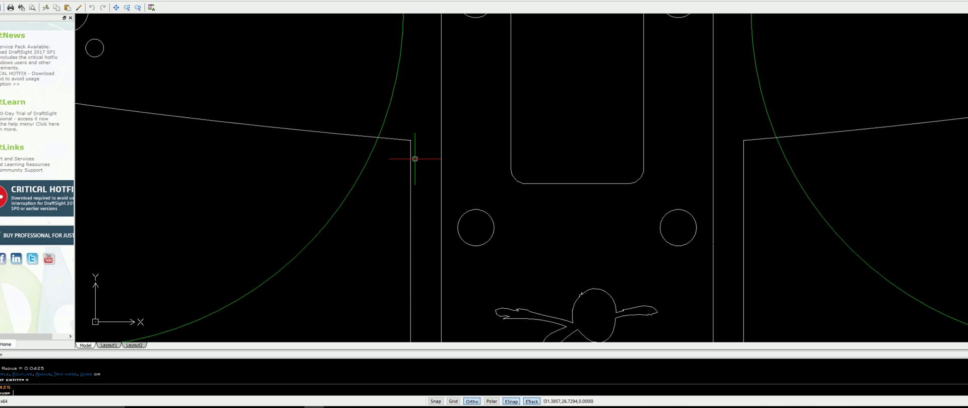
pyautogui.write('.5')
pyautogui.press('Return')
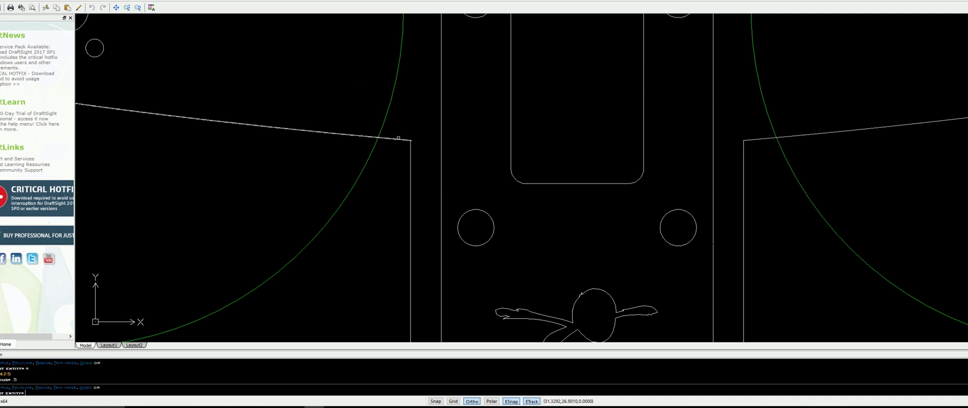
pyautogui.click(405, 139)
pyautogui.click(410, 151)
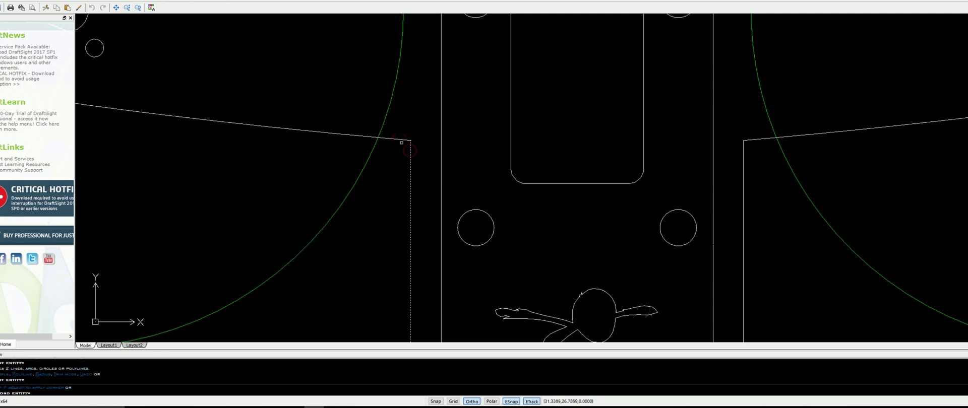
pyautogui.press('Escape')
# Delete the old angled arm edge and draw a new line from the arc end to the plate side
pyautogui.click(400, 141)
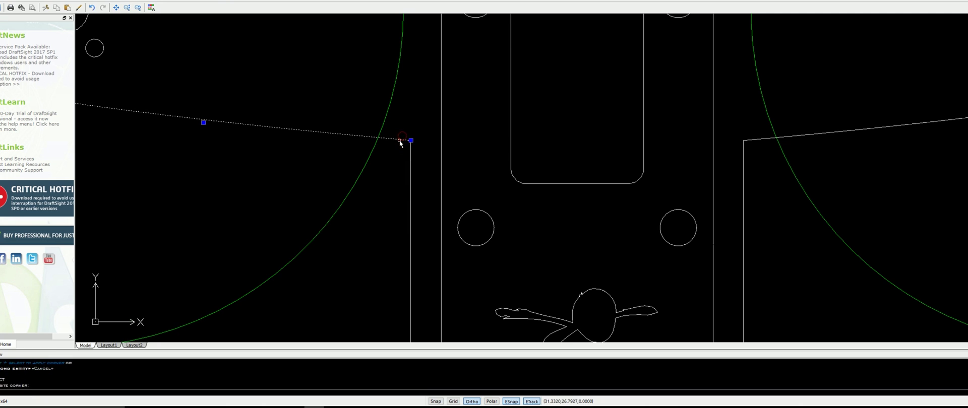
pyautogui.press('Escape')
pyautogui.click(403, 139)
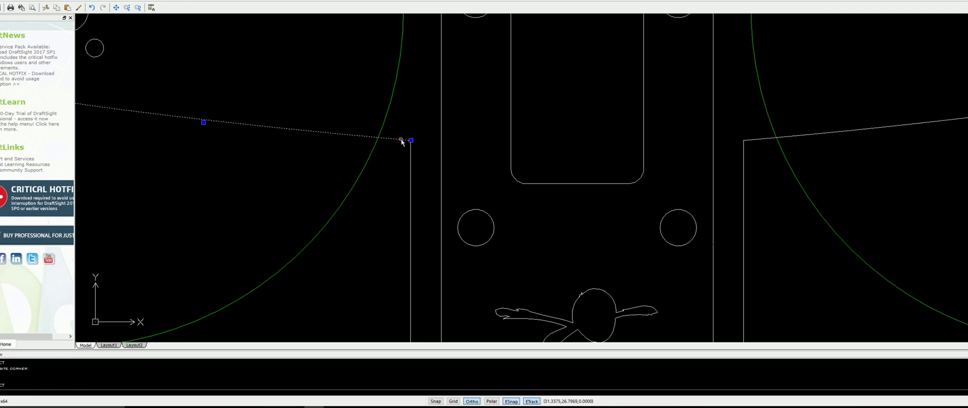
pyautogui.press('Delete')
pyautogui.scroll(-2, 401, 146)
pyautogui.write('l')
pyautogui.press('Return')
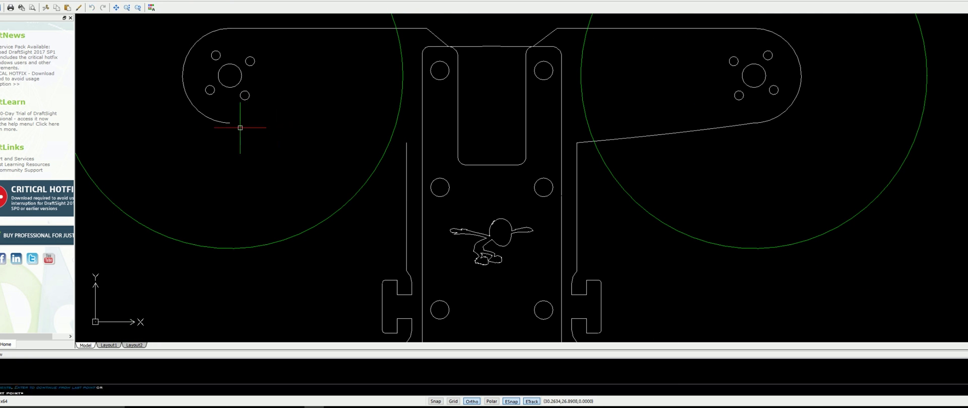
pyautogui.click(229, 123)
pyautogui.click(406, 143)
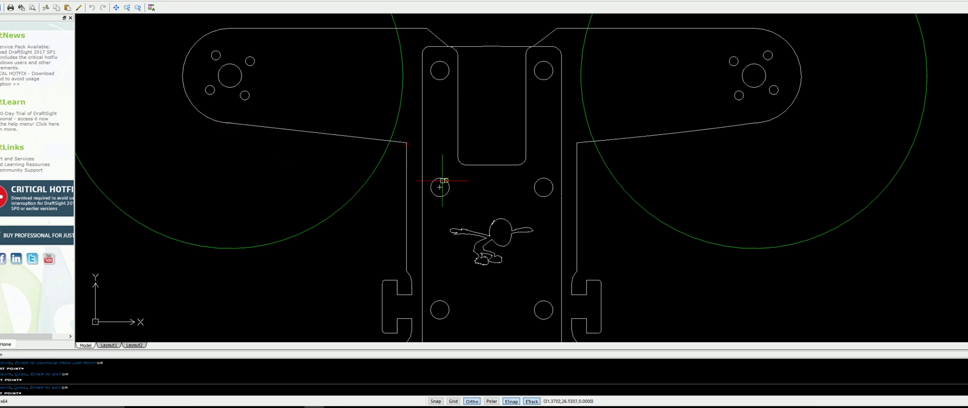
pyautogui.press('Return')
# Fillet the new sloped arm edge to the plate's vertical edge with radius 0.5
pyautogui.write('f')
pyautogui.press('Return')
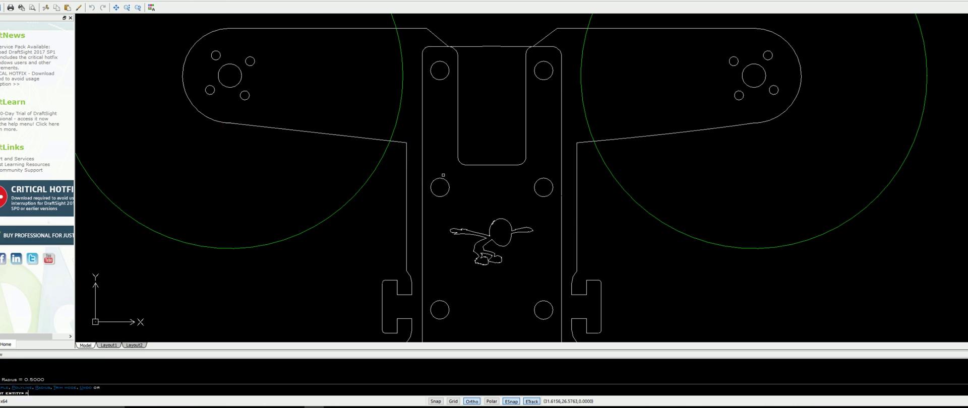
pyautogui.press('Return')
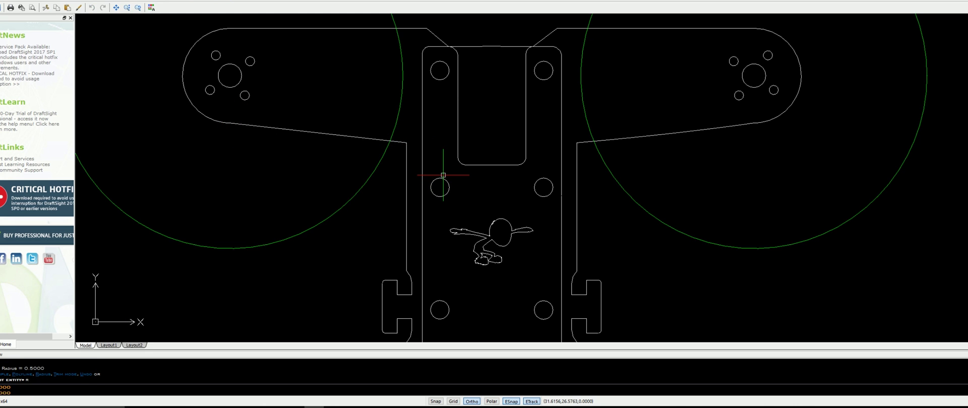
pyautogui.write('.5')
pyautogui.press('Return')
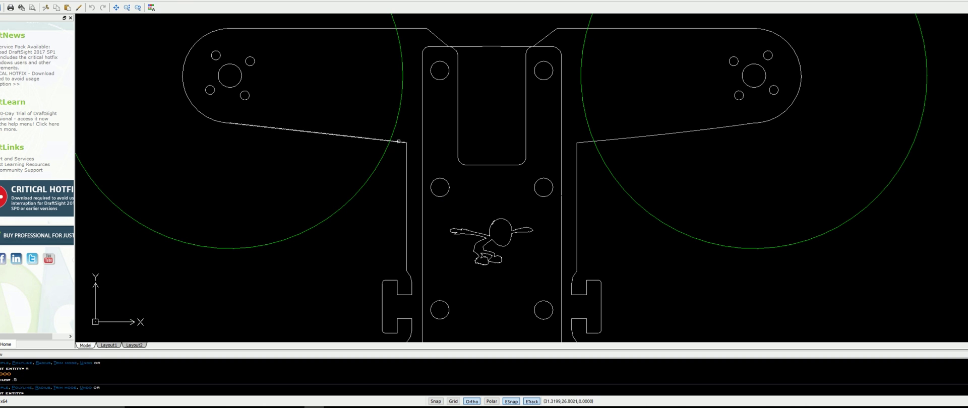
pyautogui.click(399, 142)
pyautogui.click(406, 152)
# Restart the fillet, entering 253 at the radius prompt, and pick the slanted arm edge
pyautogui.scroll(-3, 413, 186)
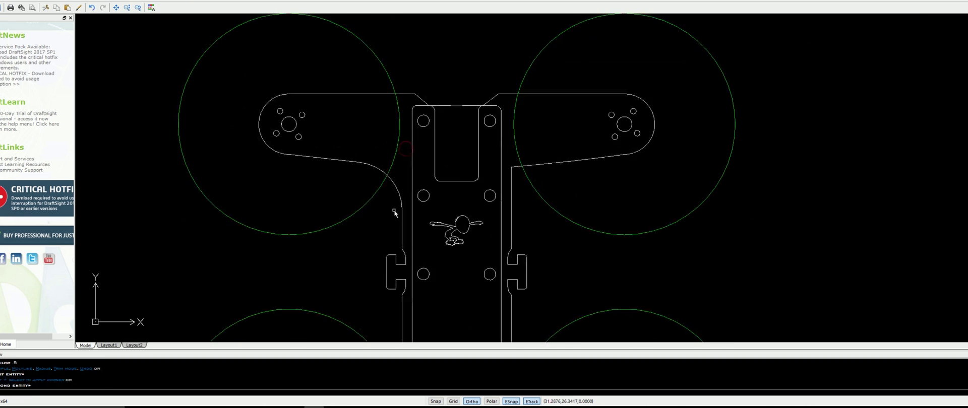
pyautogui.moveTo(418, 263); pyautogui.dragTo(410, 230, button='middle')
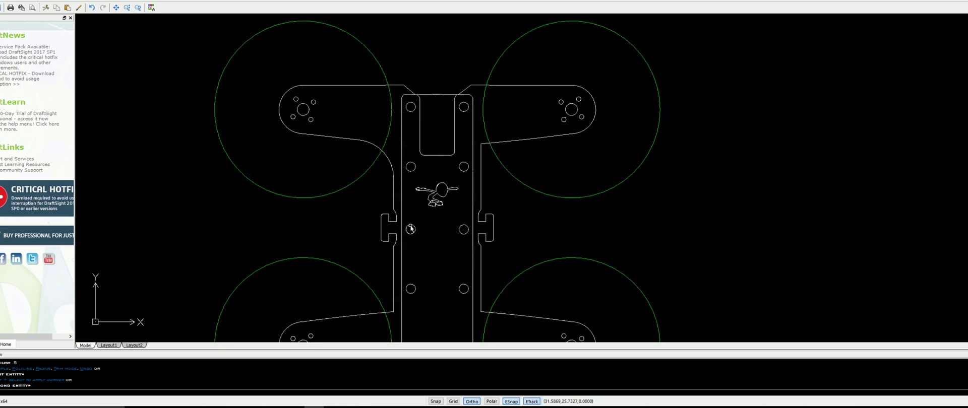
pyautogui.scroll(3, 411, 229)
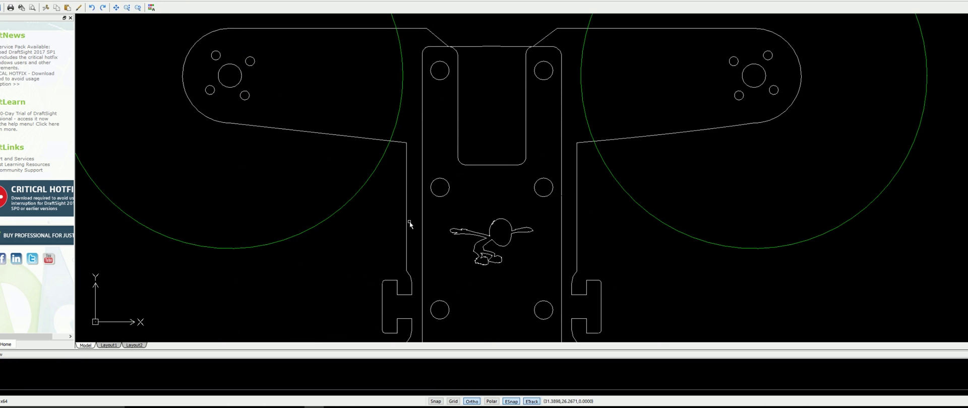
pyautogui.press('Return')
pyautogui.write('r')
pyautogui.press('Return')
pyautogui.write('25')
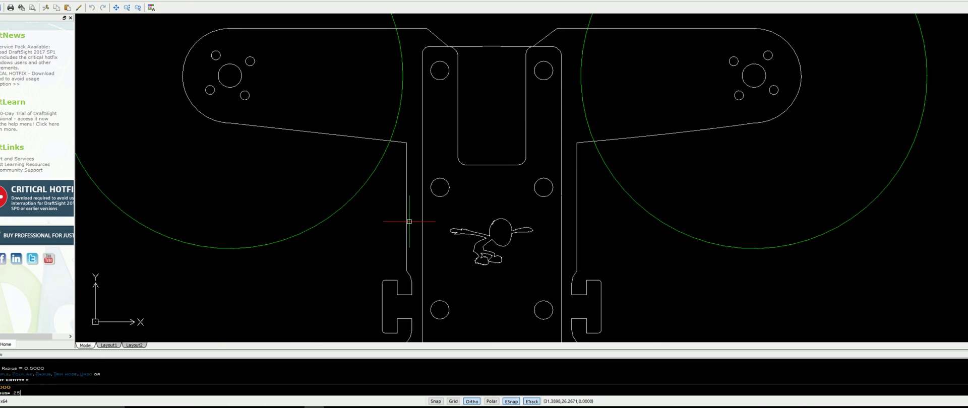
pyautogui.write('3')
pyautogui.press('Return')
pyautogui.click(401, 140)
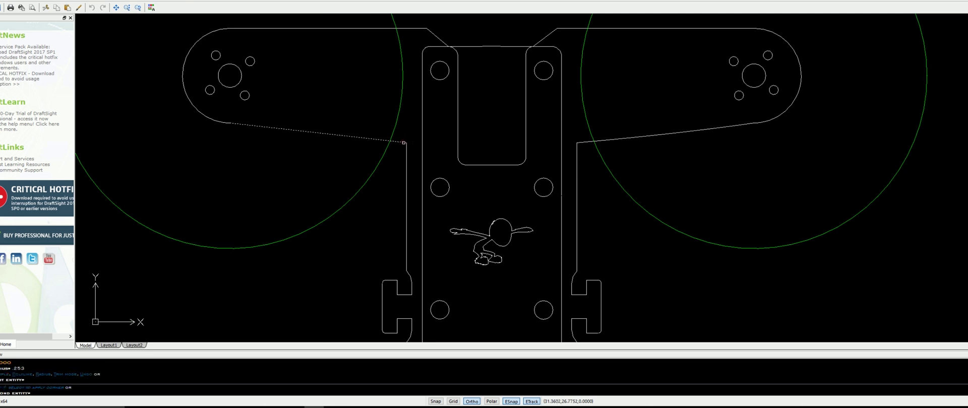
pyautogui.scroll(-3, 454, 173)
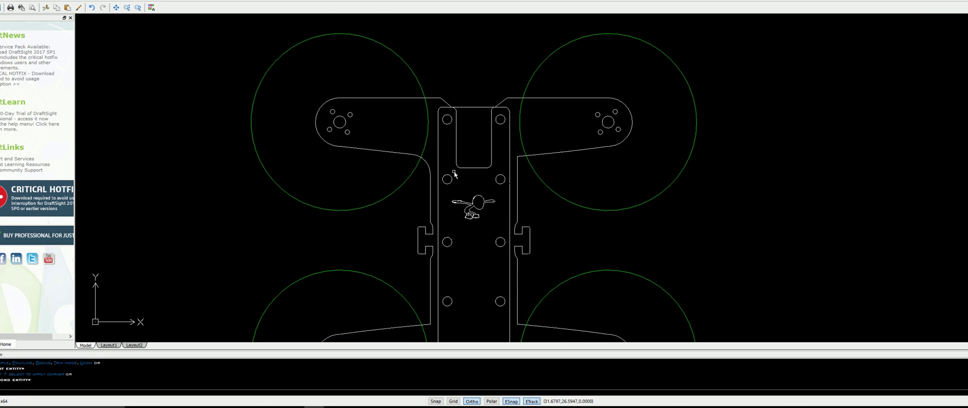
# Complete the pending fillet by picking its second edge
pyautogui.scroll(-2, 455, 174)
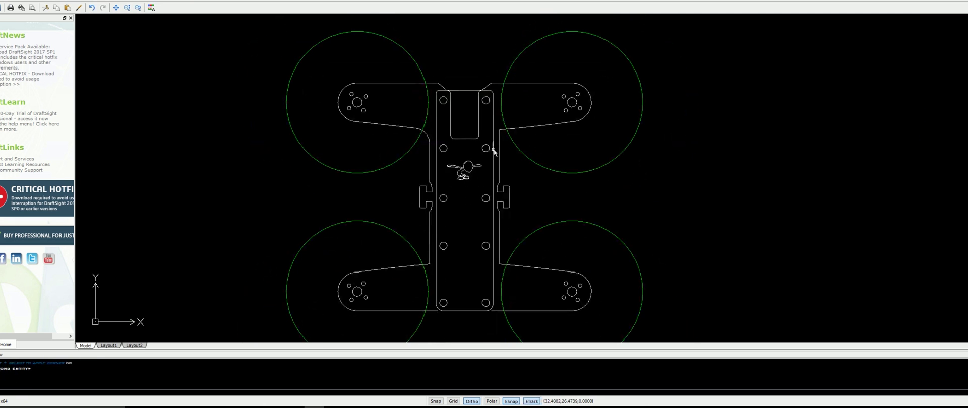
pyautogui.scroll(3, 525, 135)
pyautogui.click(531, 133)
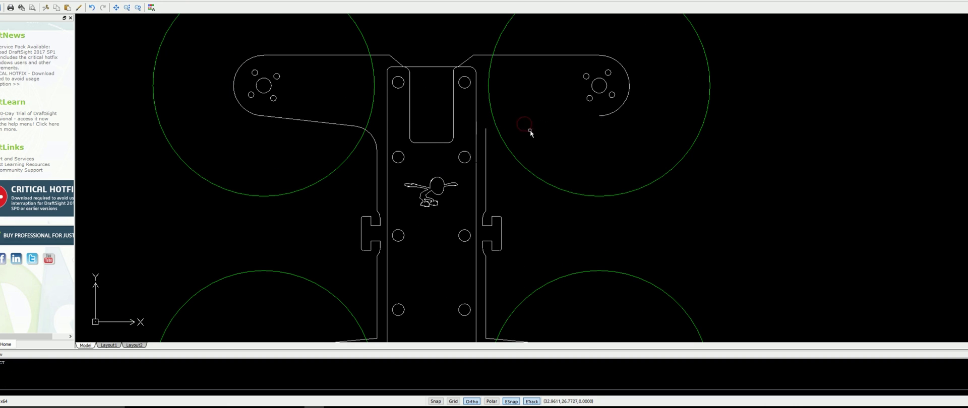
# Draw the upper-right arm's sloped edge from the arm's end to the central body
pyautogui.press('l')
pyautogui.press('Return')
pyautogui.click(601, 116)
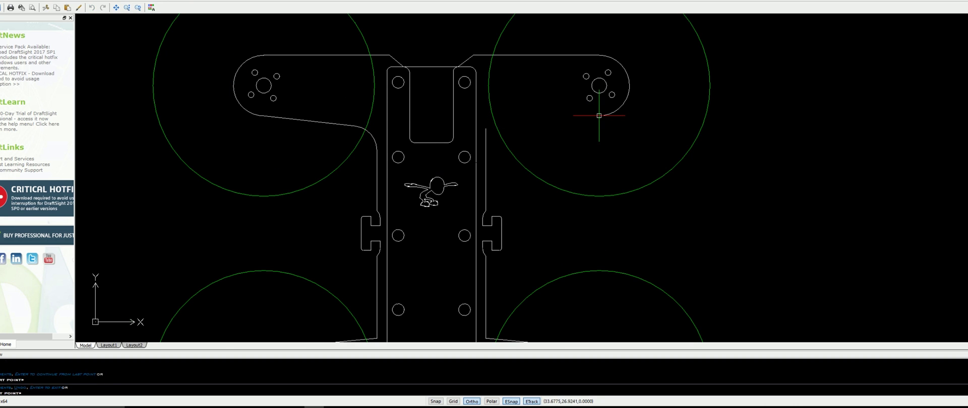
pyautogui.click(486, 128)
pyautogui.press('Return')
# Fillet the new sloped line with the body's vertical edge into a rounded corner
pyautogui.press('f')
pyautogui.press('Return')
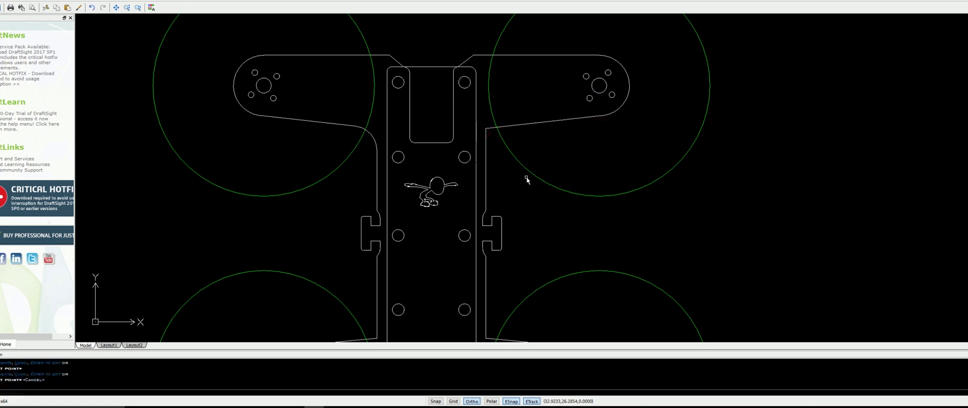
pyautogui.press('r')
pyautogui.press('Return')
pyautogui.press('Return')
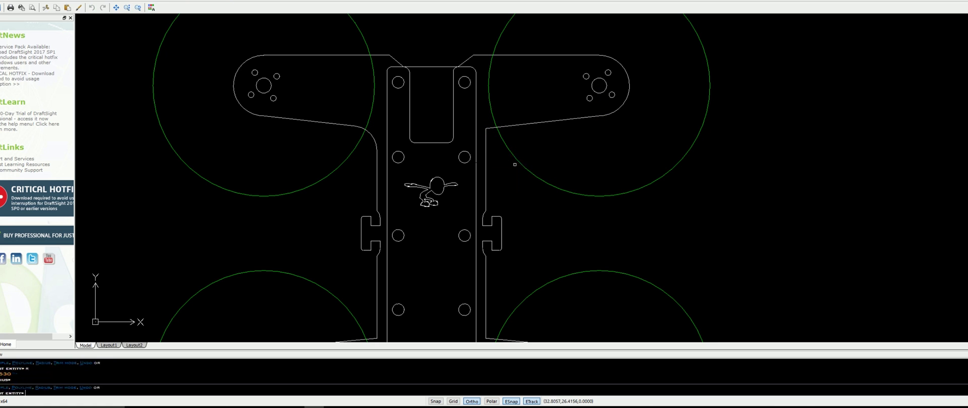
pyautogui.click(509, 126)
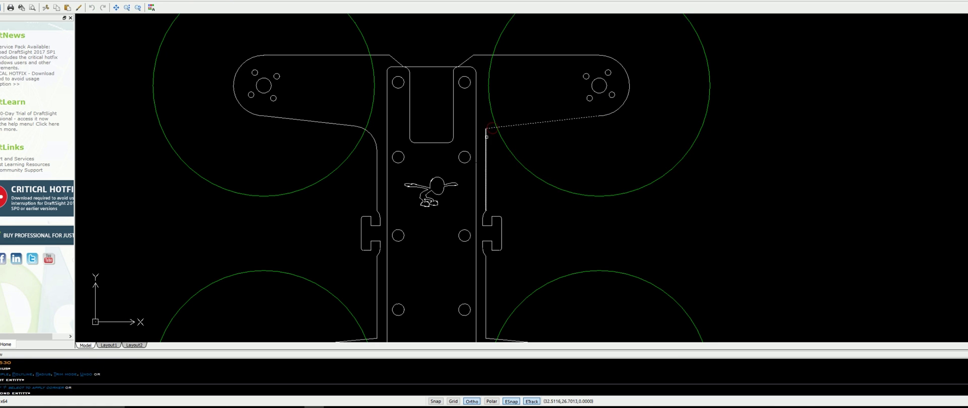
pyautogui.click(486, 161)
pyautogui.scroll(-3, 513, 168)
pyautogui.moveTo(508, 184)
pyautogui.mouseDown(button='middle')
pyautogui.moveTo(464, 134)
pyautogui.moveTo(452, 238)
pyautogui.mouseUp(button='middle')
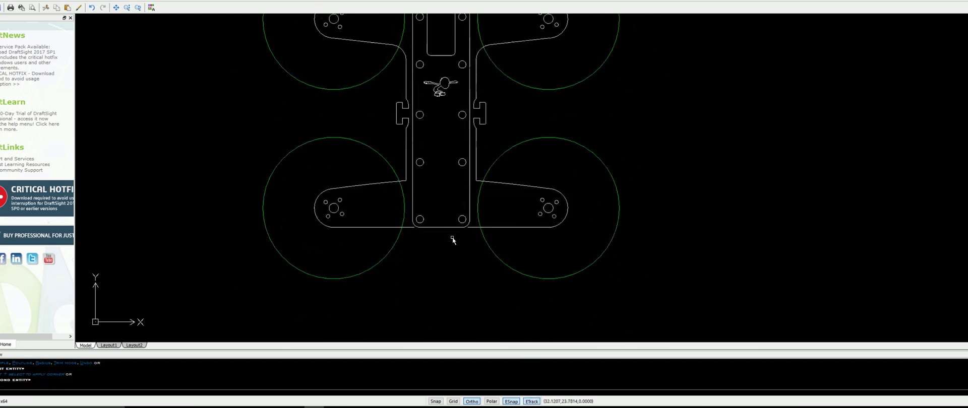
# Delete the lower-left arm's sloped line and redraw it from the arc end to the body edge
pyautogui.scroll(4, 452, 237)
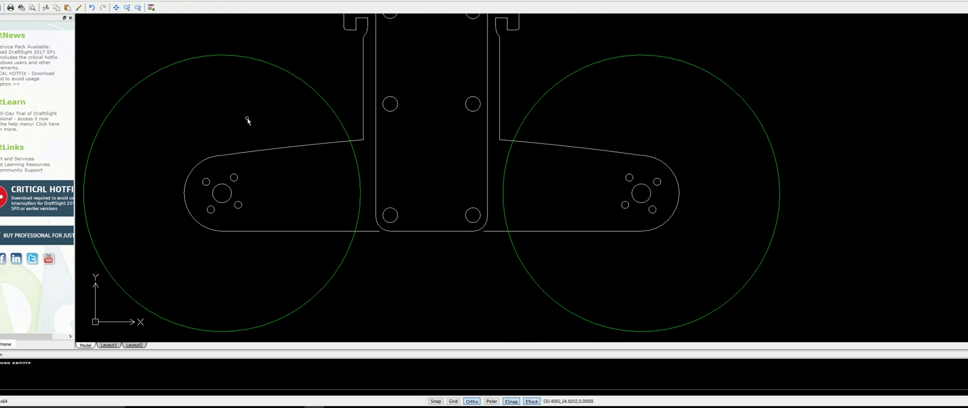
pyautogui.click(336, 142)
pyautogui.press('Delete')
pyautogui.write('l')
pyautogui.press('Return')
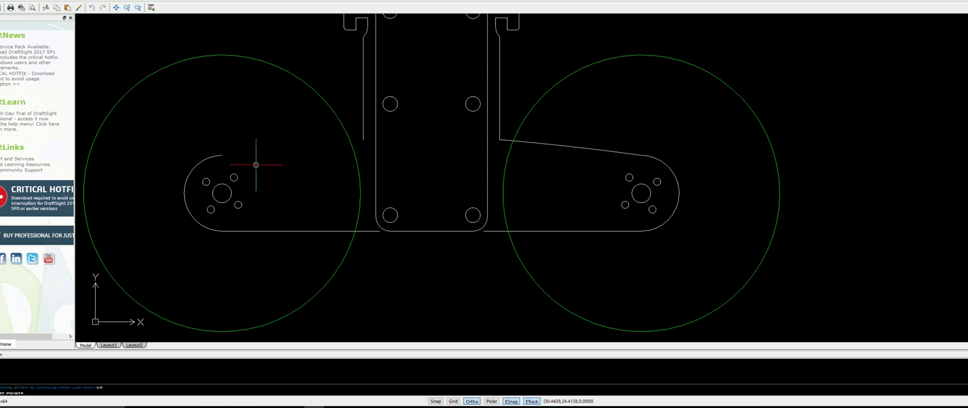
pyautogui.click(222, 155)
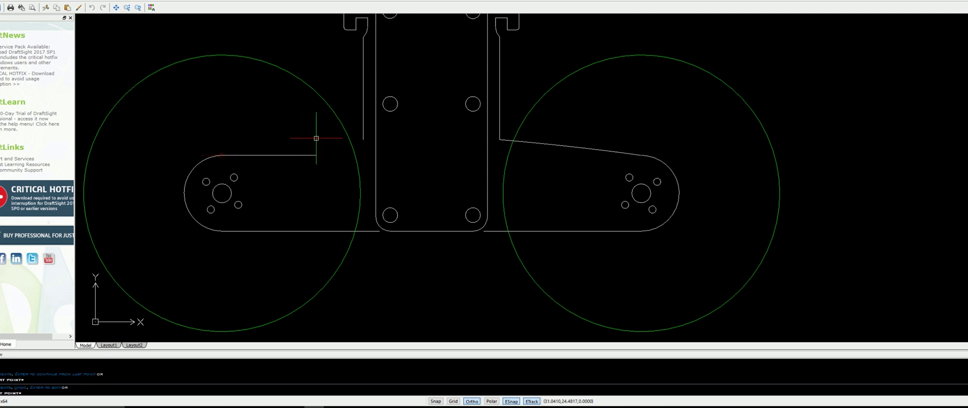
pyautogui.click(362, 137)
pyautogui.press('Escape')
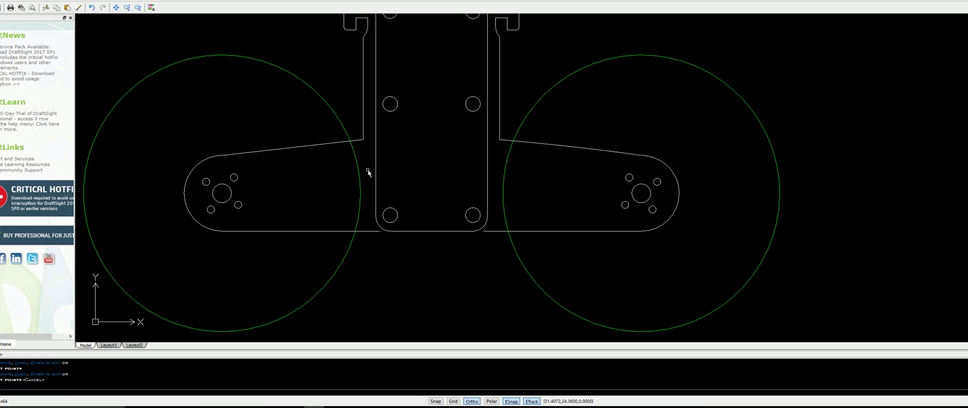
# Fillet the new lower-left sloped line to the body's vertical edge
pyautogui.write('f')
pyautogui.press('Return')
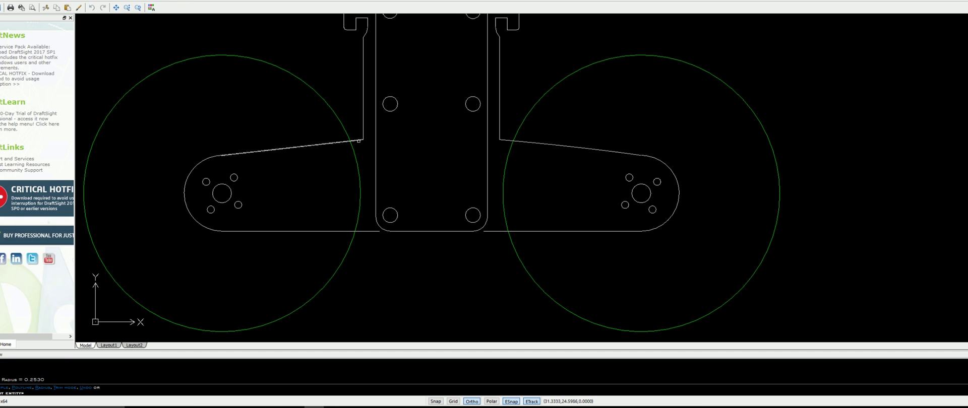
pyautogui.click(359, 140)
pyautogui.click(363, 138)
# Delete the lower-right arm's sloped line and redraw it from the arc end to the body's right edge
pyautogui.press('Return')
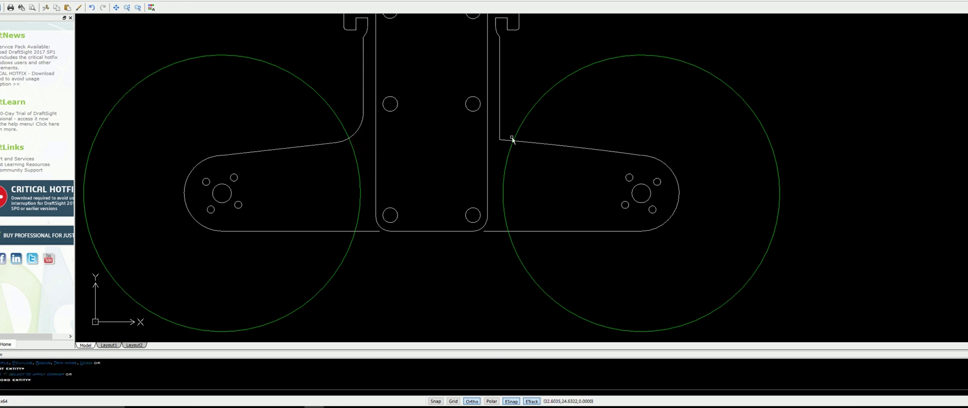
pyautogui.click(508, 141)
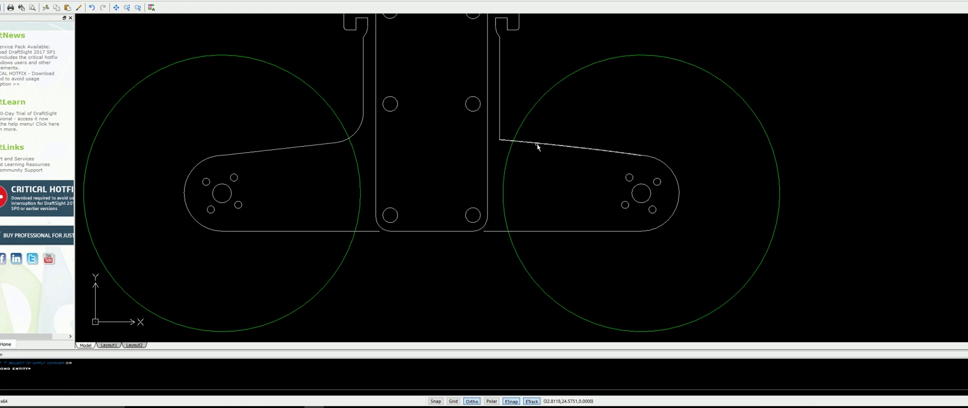
pyautogui.click(536, 145)
pyautogui.press('Delete')
pyautogui.press('l')
pyautogui.press('Return')
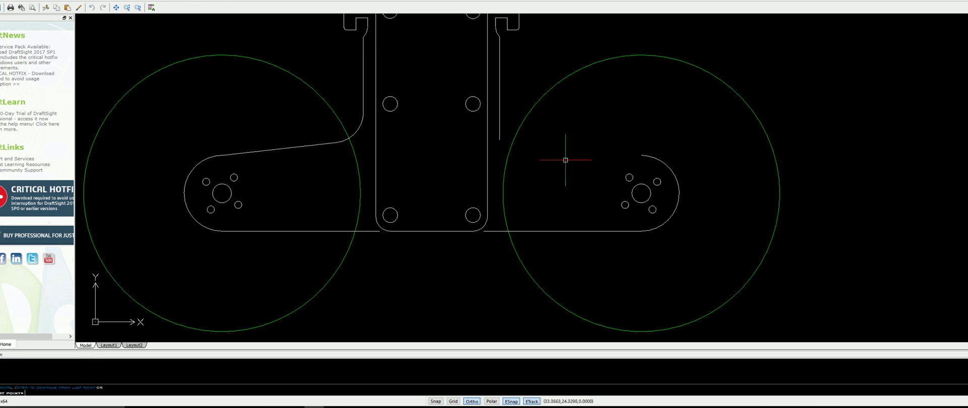
pyautogui.click(641, 155)
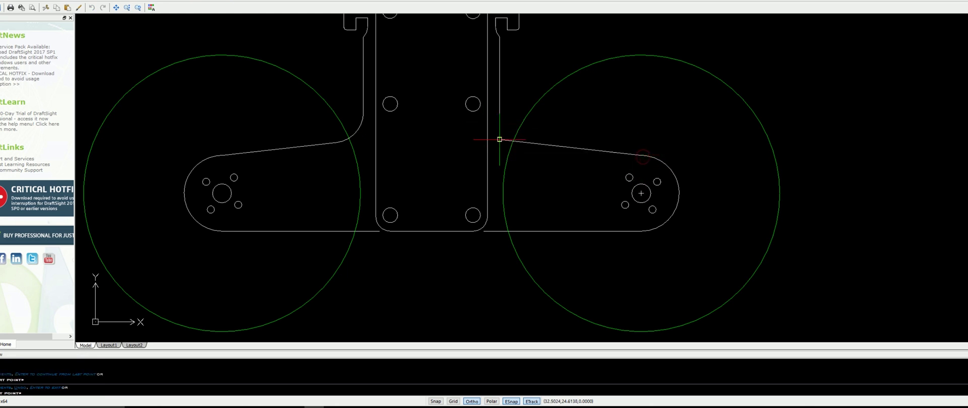
pyautogui.click(499, 139)
pyautogui.press('Escape')
# Fillet the new lower-right sloped line to the body's right edge
pyautogui.press('f')
pyautogui.press('Return')
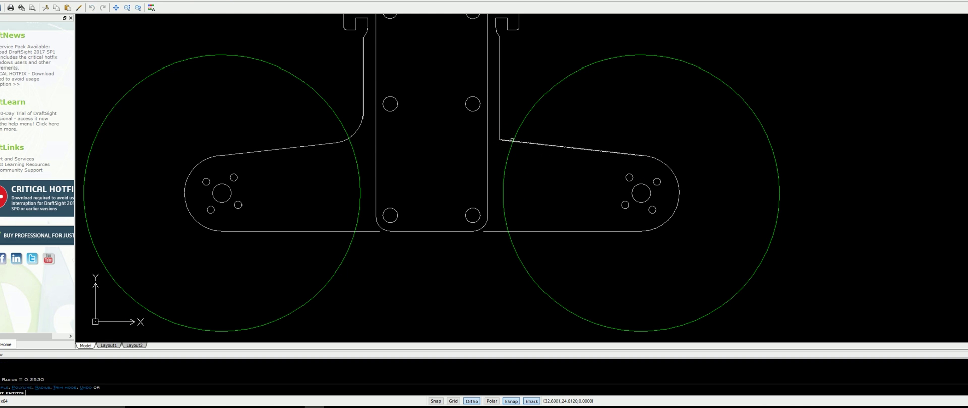
pyautogui.click(510, 140)
pyautogui.click(501, 130)
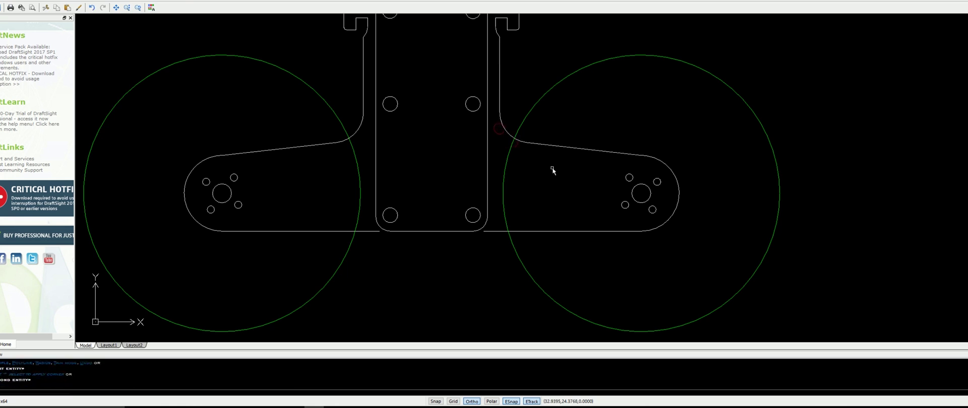
# Grip-stretch the bottom edge line's right end to its new position
pyautogui.click(363, 231)
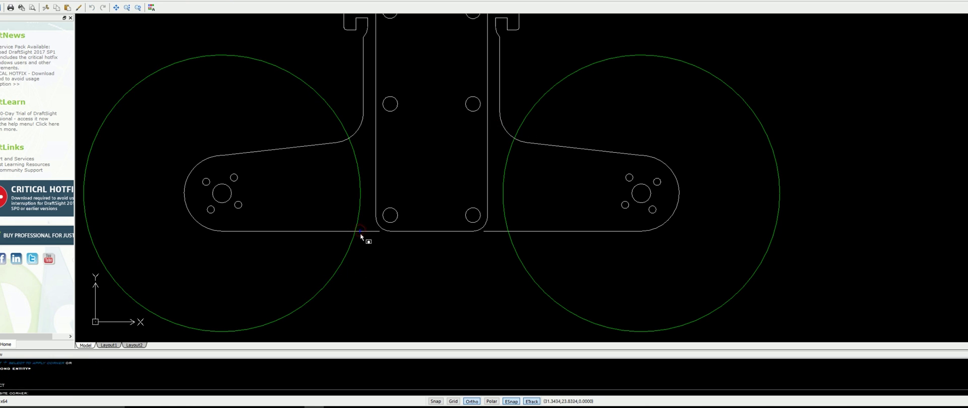
pyautogui.click(361, 234)
pyautogui.click(379, 232)
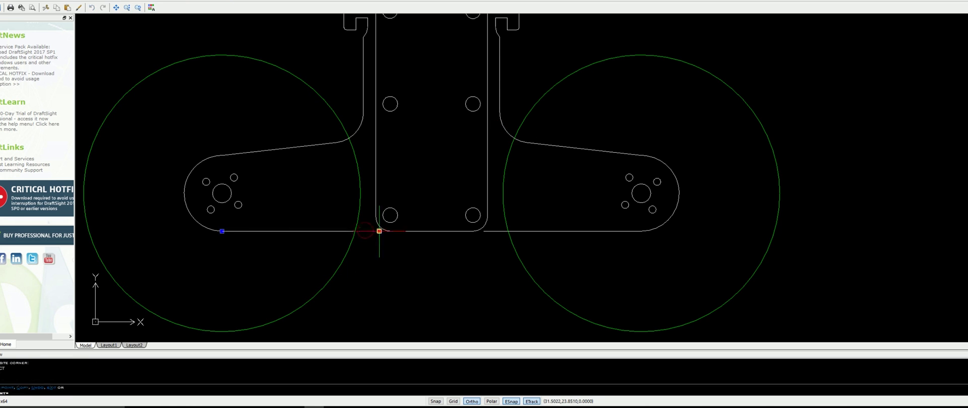
pyautogui.click(474, 232)
pyautogui.scroll(-2, 491, 254)
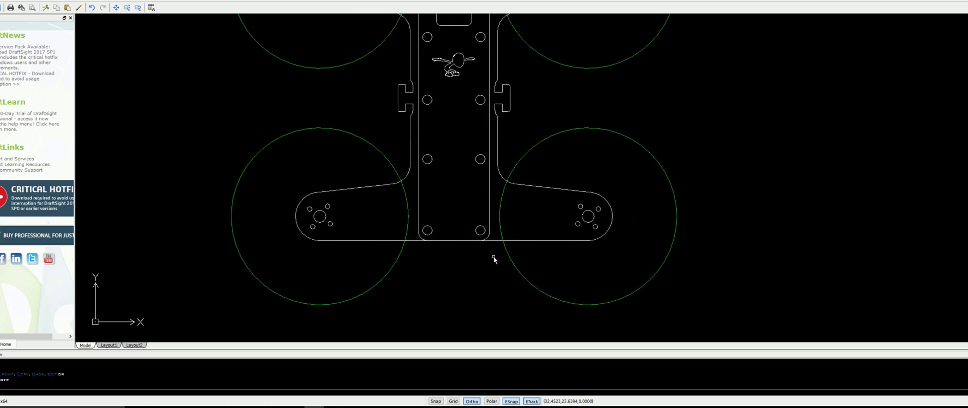
pyautogui.scroll(-2, 494, 256)
pyautogui.moveTo(444, 201); pyautogui.dragTo(421, 225, button='middle')
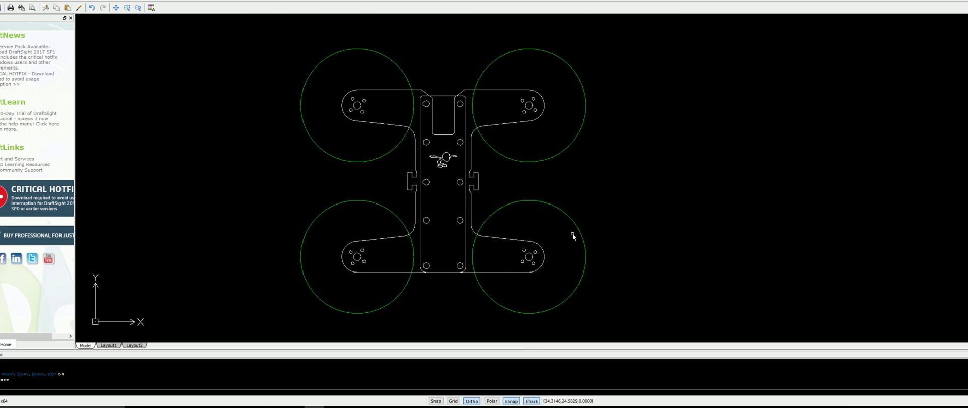
pyautogui.scroll(1, 464, 222)
pyautogui.scroll(-2, 465, 218)
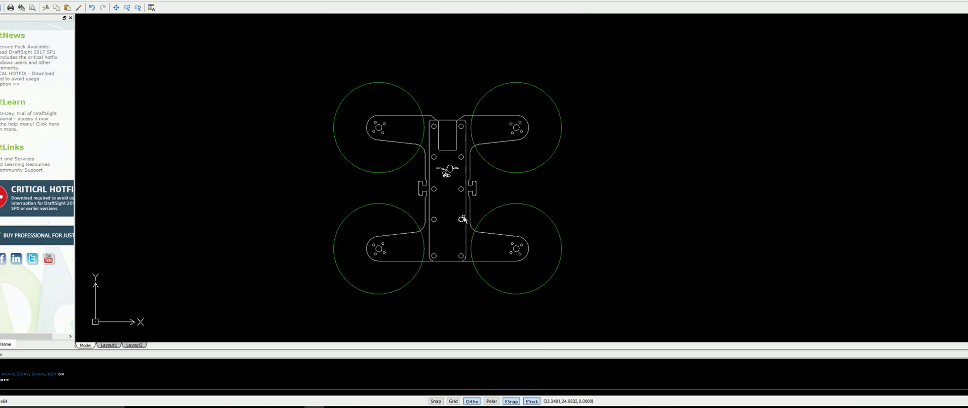
# Erase the four green propeller circles with two crossing windows
pyautogui.click(546, 287)
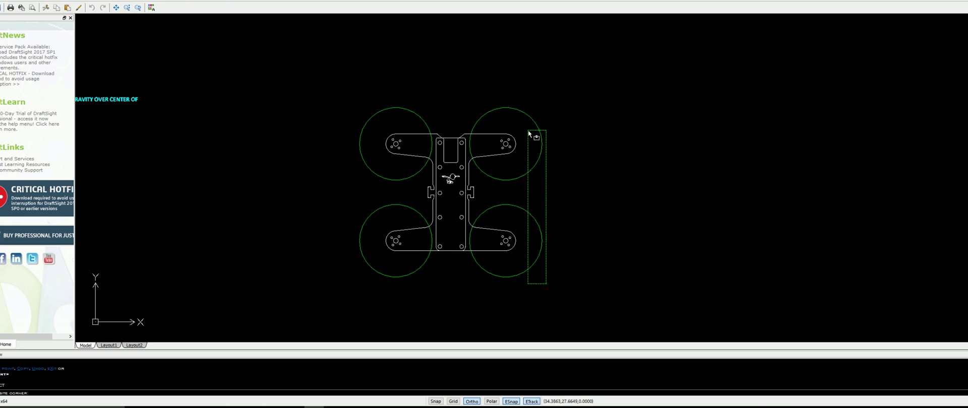
pyautogui.click(528, 130)
pyautogui.click(380, 229)
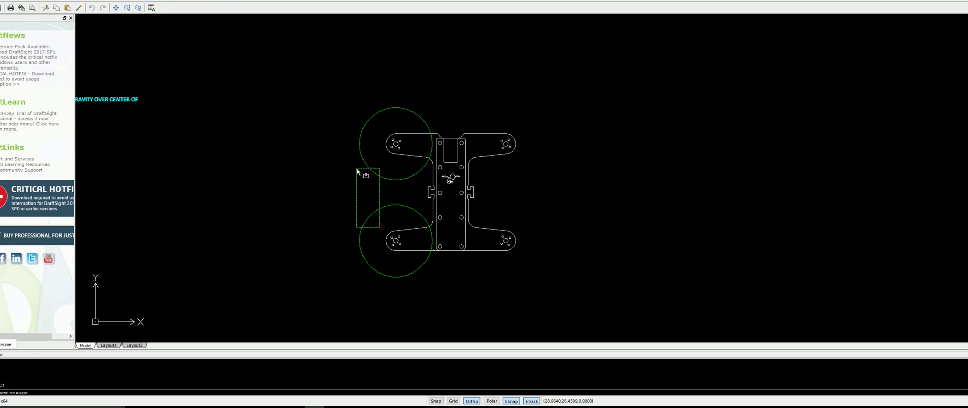
pyautogui.click(356, 169)
# Window-select the whole frame and copy it to the right of the original
pyautogui.click(368, 116)
pyautogui.click(539, 267)
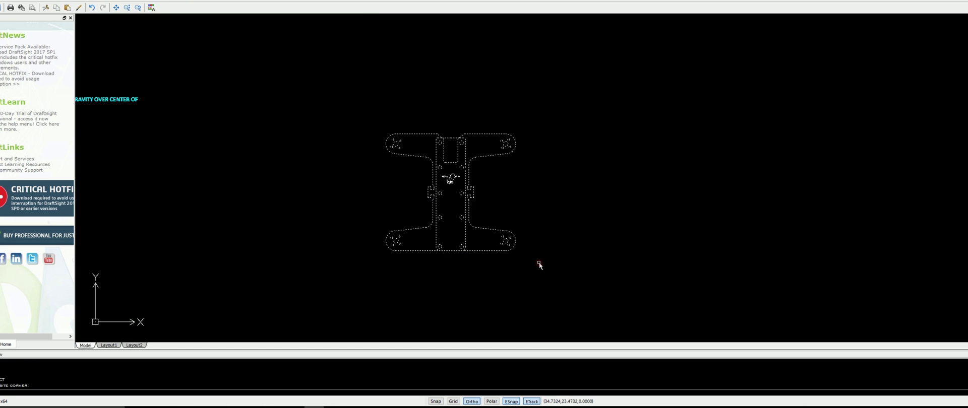
pyautogui.write('co')
pyautogui.press('Return')
pyautogui.click(461, 193)
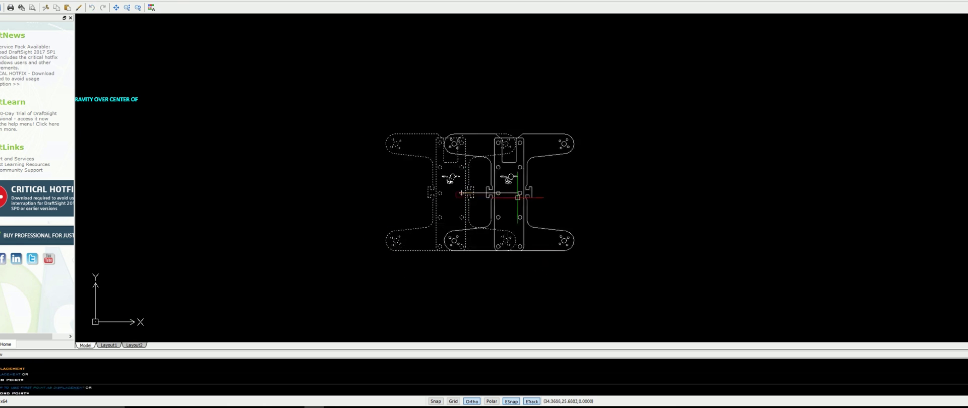
pyautogui.click(603, 195)
pyautogui.press('Escape')
pyautogui.moveTo(598, 201); pyautogui.dragTo(521, 203, button='middle')
pyautogui.scroll(4, 425, 230)
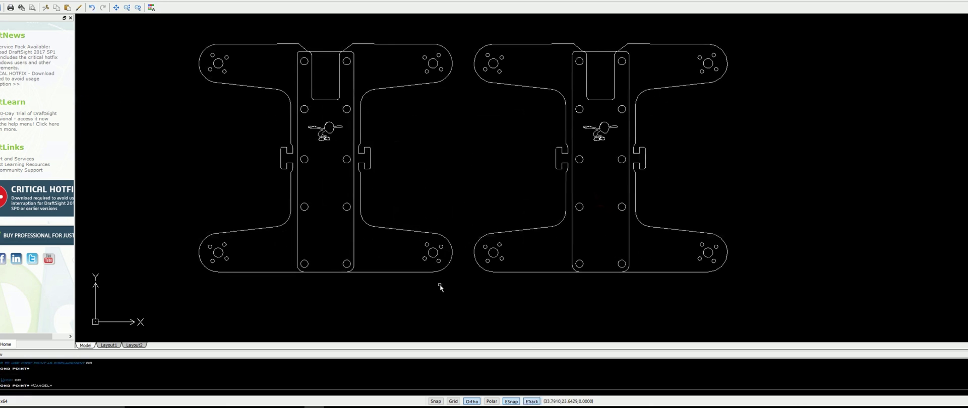
# Trim away the top segment above the slot and the slot's right edge line
pyautogui.click(355, 260)
pyautogui.press('Escape')
pyautogui.scroll(3, 355, 260)
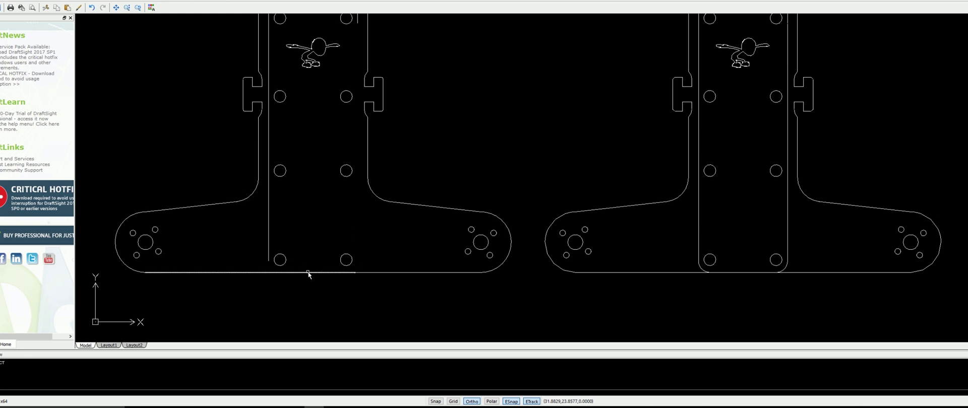
pyautogui.moveTo(264, 269); pyautogui.dragTo(375, 303)
pyautogui.press('Escape')
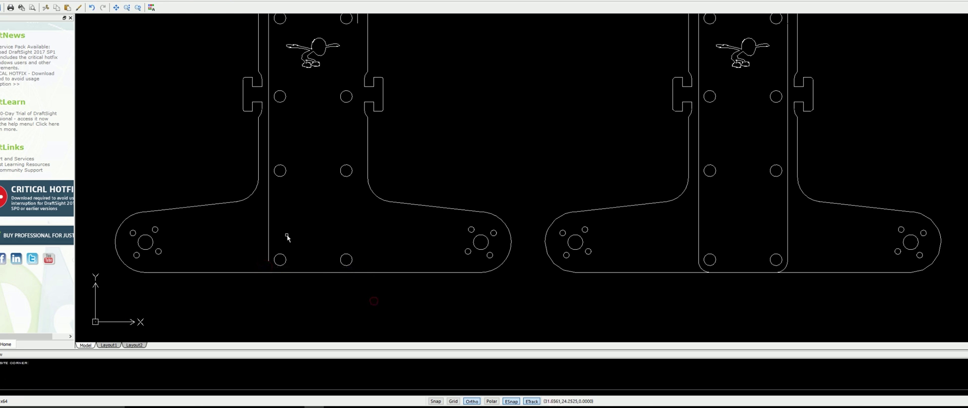
pyautogui.moveTo(294, 75); pyautogui.dragTo(320, 222, button='middle')
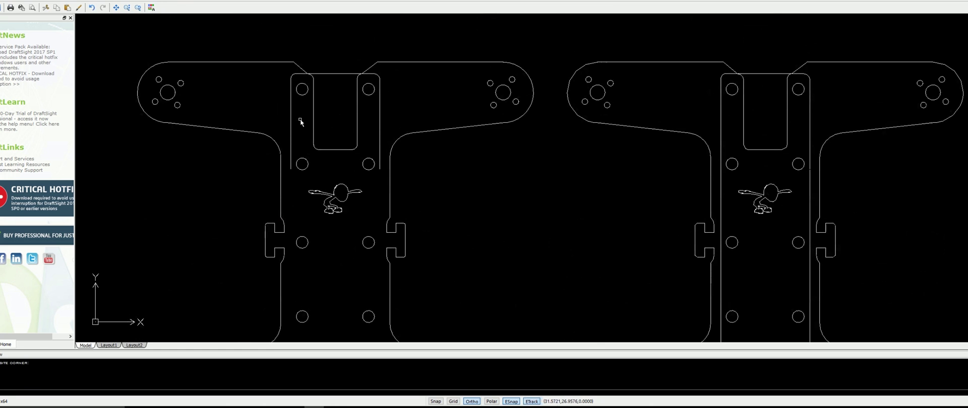
pyautogui.click(291, 121)
pyautogui.click(287, 71)
pyautogui.click(320, 74)
pyautogui.click(400, 86)
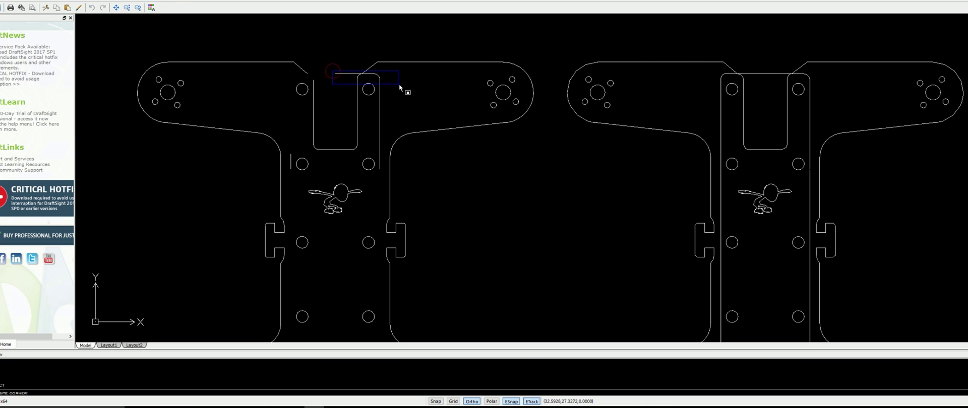
pyautogui.click(381, 93)
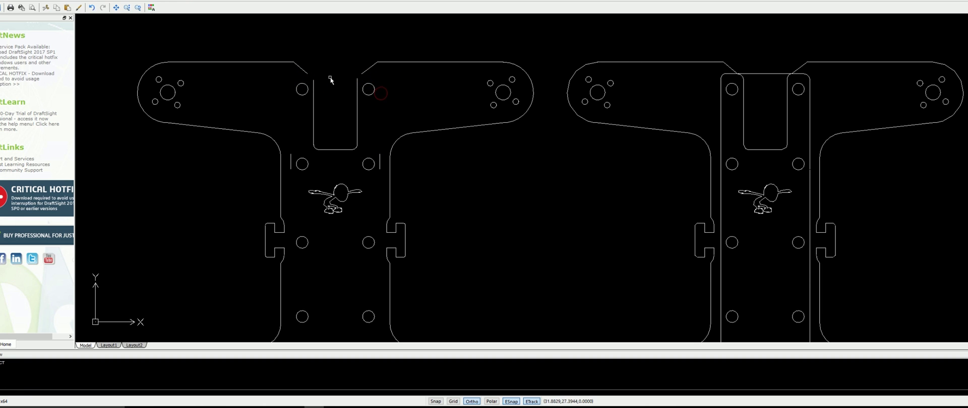
pyautogui.press('Escape')
# Draw a line closing the slot top from the slot corner to the chamfer corner
pyautogui.write('l')
pyautogui.press('Return')
pyautogui.click(313, 79)
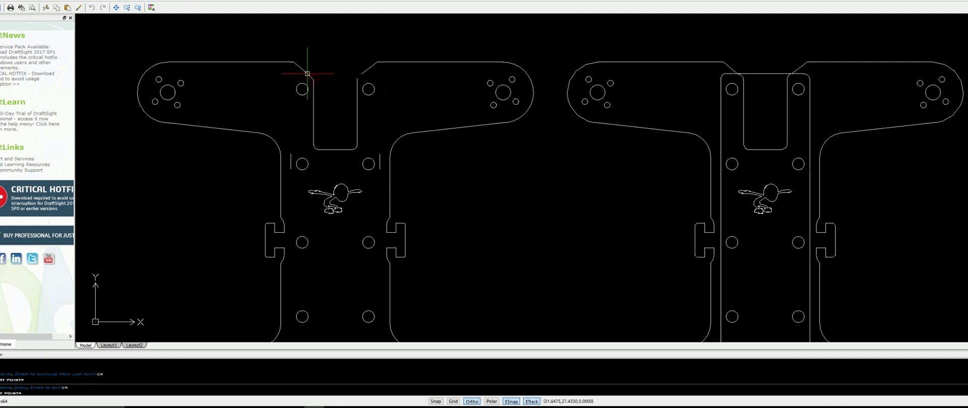
pyautogui.click(307, 74)
pyautogui.click(314, 78)
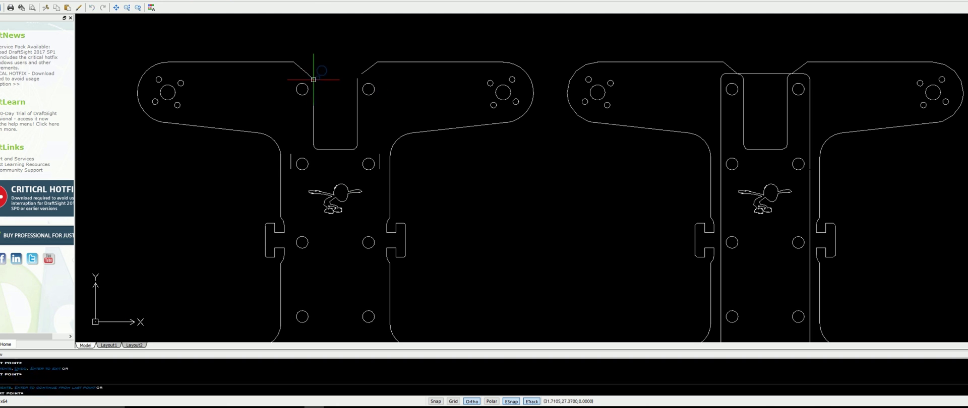
pyautogui.click(355, 79)
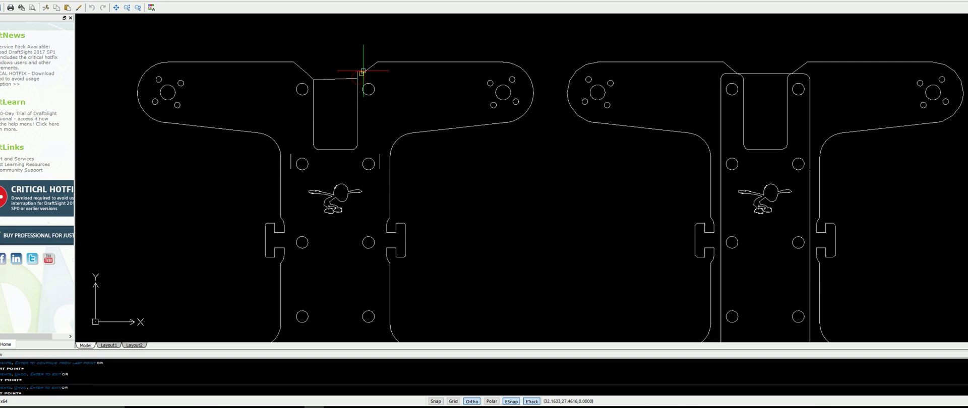
pyautogui.write('u')
pyautogui.press('Return')
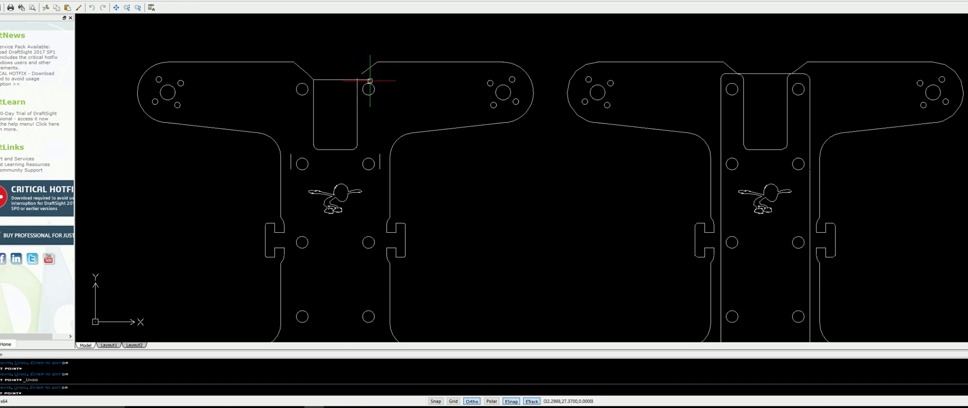
pyautogui.scroll(4, 346, 77)
pyautogui.click(376, 86)
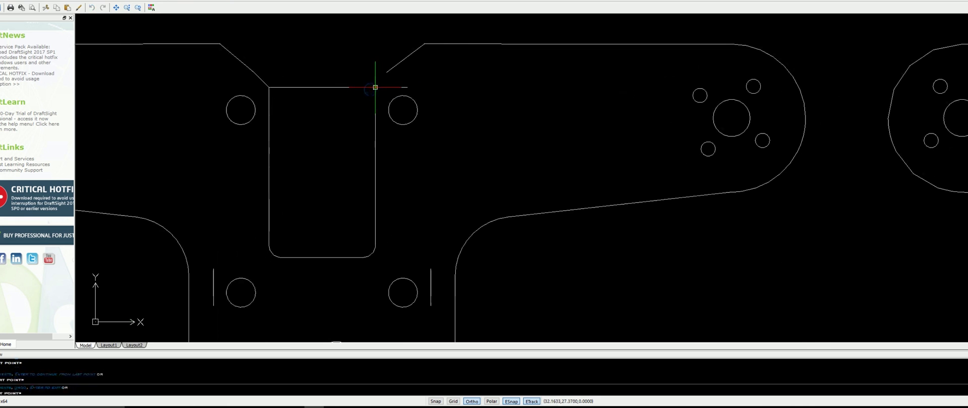
pyautogui.click(384, 75)
pyautogui.press('Return')
# Trim the leftover slot-top piece
pyautogui.write('tr')
pyautogui.press('Return')
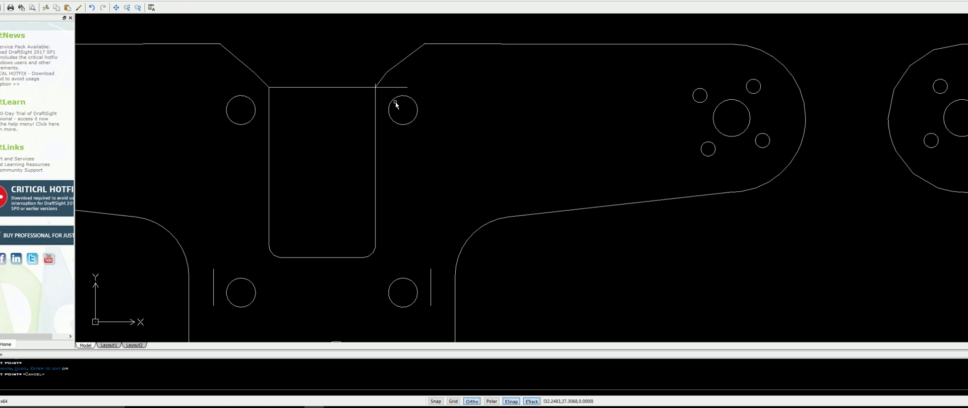
pyautogui.press('Return')
pyautogui.click(380, 86)
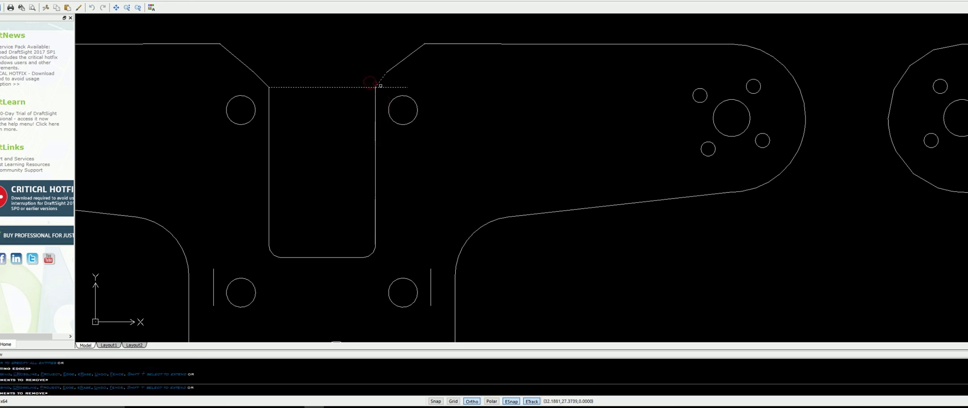
pyautogui.press('Escape')
# Crossing-window select the slot's sides and rounded bottom and delete them with the leftover lines
pyautogui.click(381, 274)
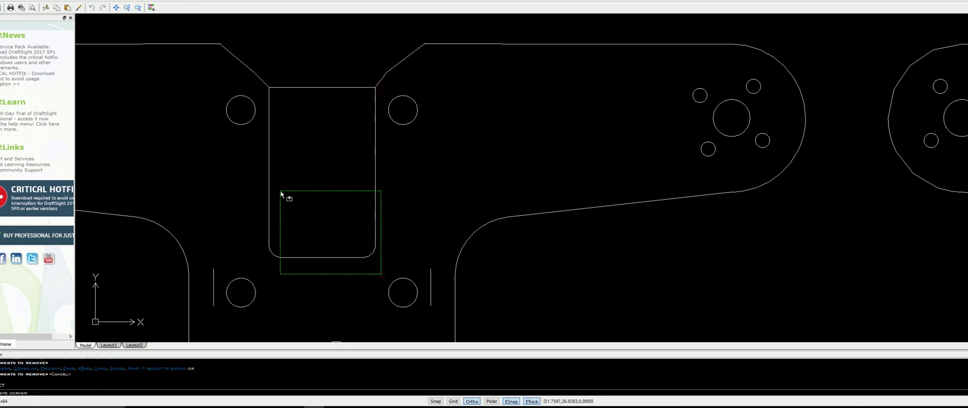
pyautogui.click(268, 188)
pyautogui.press('Delete')
pyautogui.click(220, 277)
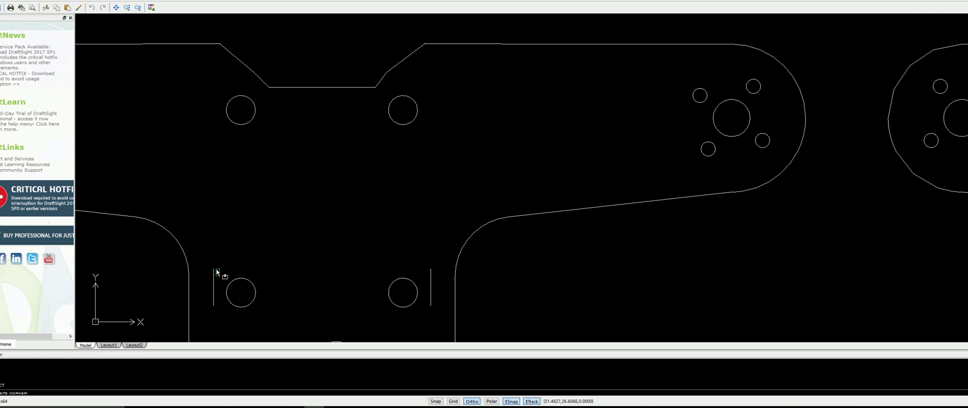
pyautogui.click(212, 258)
pyautogui.click(434, 316)
pyautogui.press('Delete')
pyautogui.scroll(-5, 438, 298)
pyautogui.scroll(-4, 417, 203)
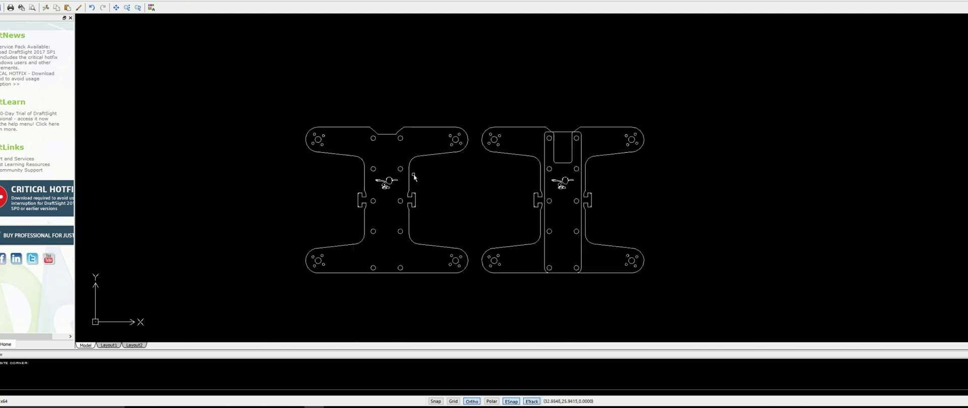
# Window-select and delete the logo from the left H plate
pyautogui.scroll(6, 386, 168)
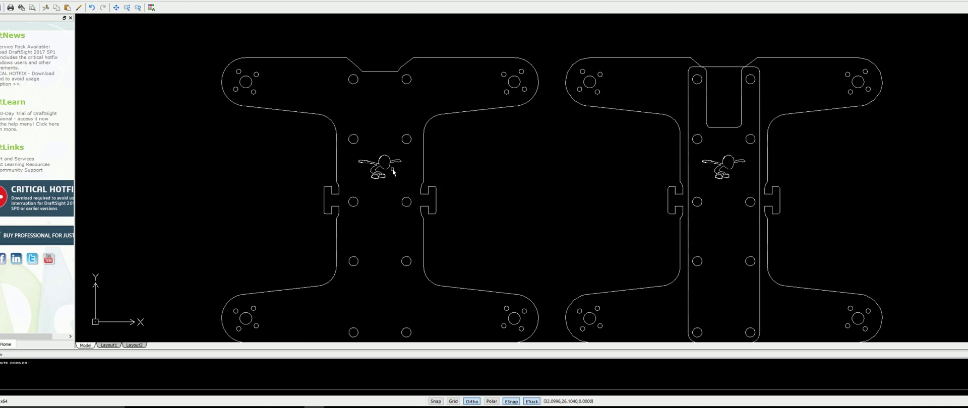
pyautogui.click(411, 193)
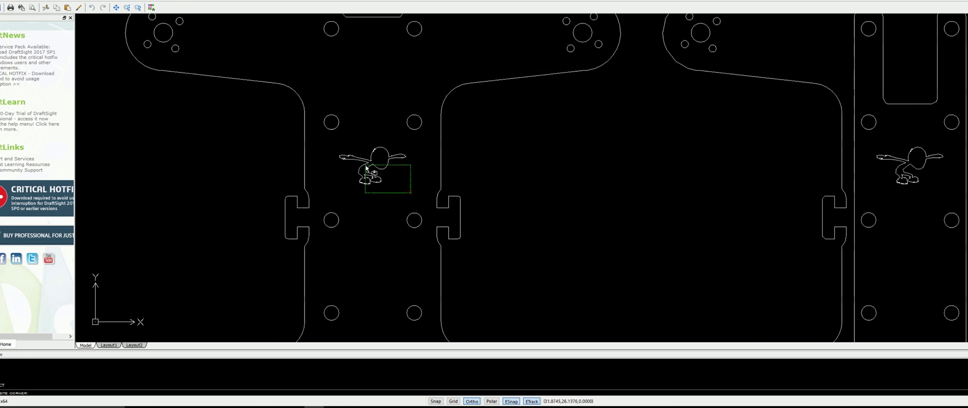
pyautogui.click(336, 147)
pyautogui.press('Delete')
# Delete the right copy's lower-left and lower-right arms
pyautogui.scroll(-4, 396, 179)
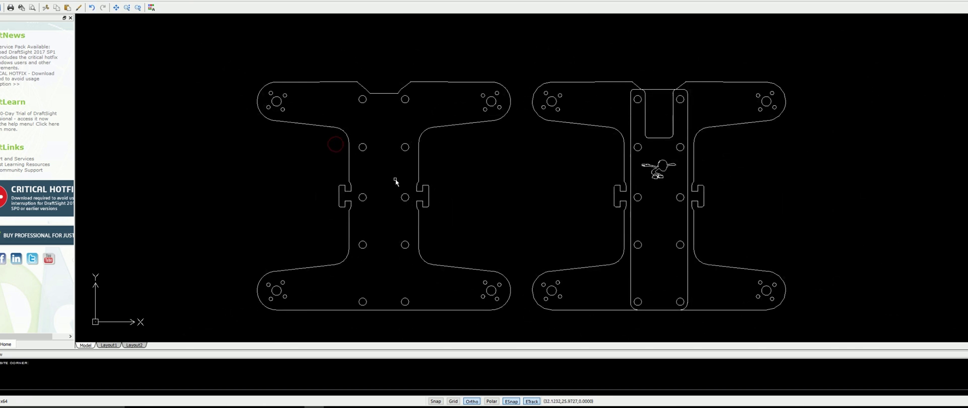
pyautogui.moveTo(443, 186)
pyautogui.mouseDown(button='middle')
pyautogui.moveTo(378, 189)
pyautogui.moveTo(315, 167)
pyautogui.mouseUp(button='middle')
pyautogui.scroll(-1, 432, 229)
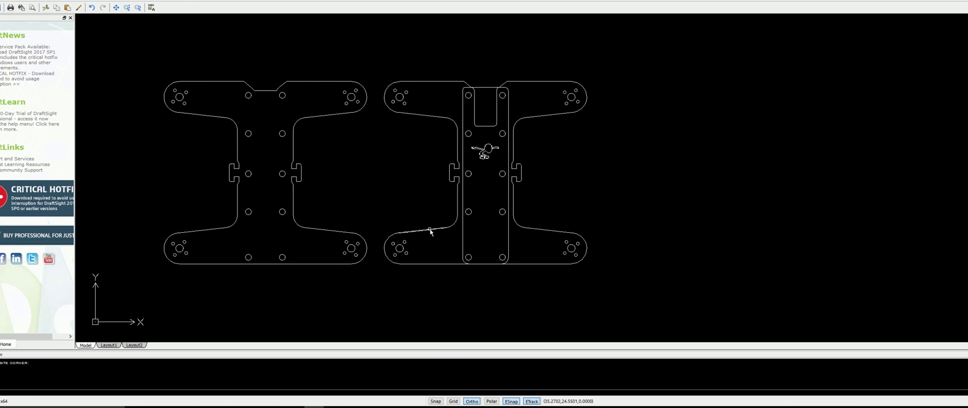
pyautogui.scroll(3, 447, 240)
pyautogui.click(464, 283)
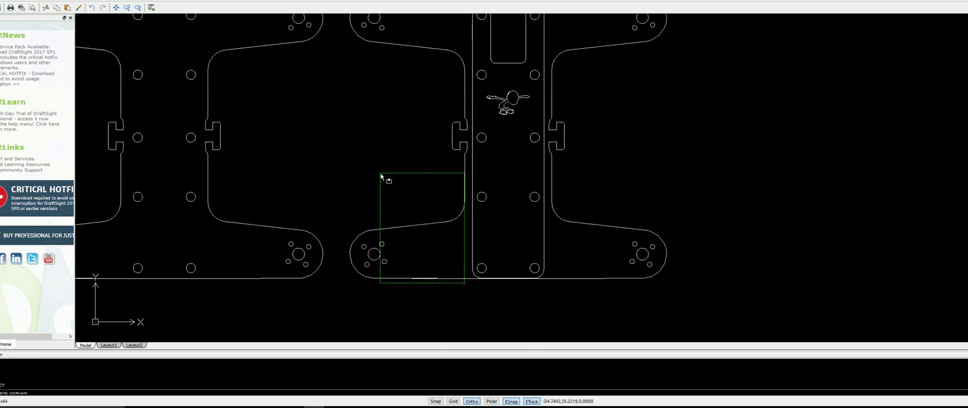
pyautogui.click(353, 154)
pyautogui.press('Delete')
pyautogui.moveTo(439, 190); pyautogui.dragTo(433, 196, button='middle')
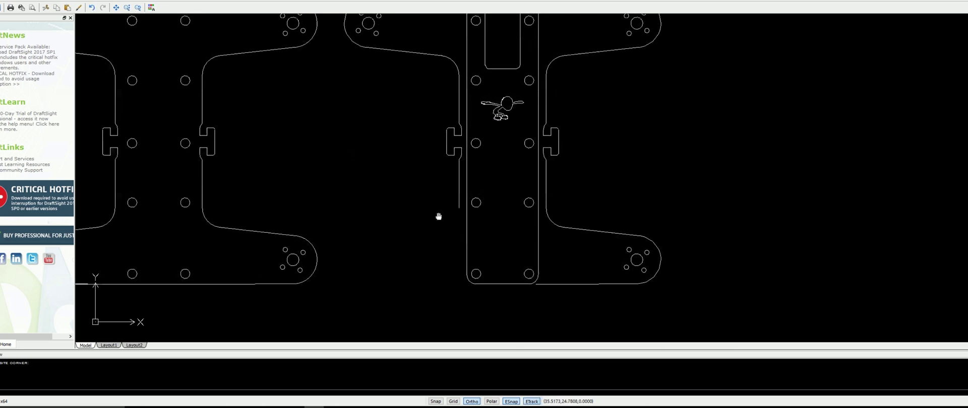
pyautogui.click(677, 312)
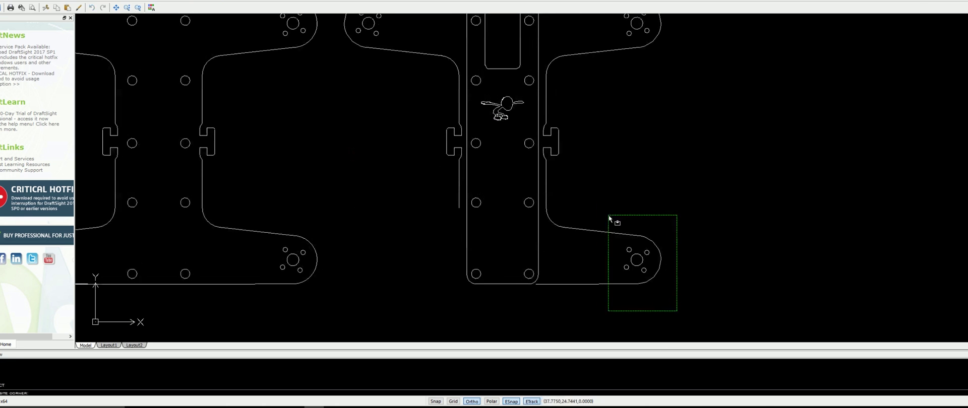
pyautogui.click(542, 56)
pyautogui.press('Delete')
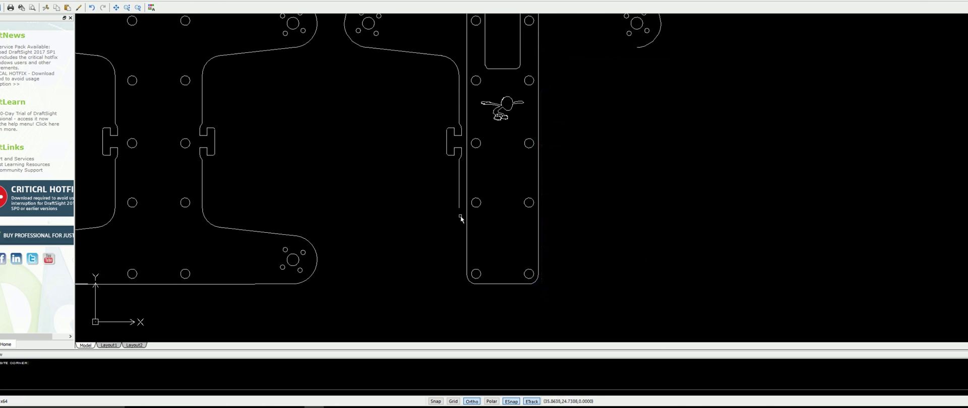
# Delete the right copy's left side edge with its tab, and the upper-left arm
pyautogui.click(461, 212)
pyautogui.click(440, 67)
pyautogui.press('Delete')
pyautogui.moveTo(439, 71); pyautogui.dragTo(439, 190, button='middle')
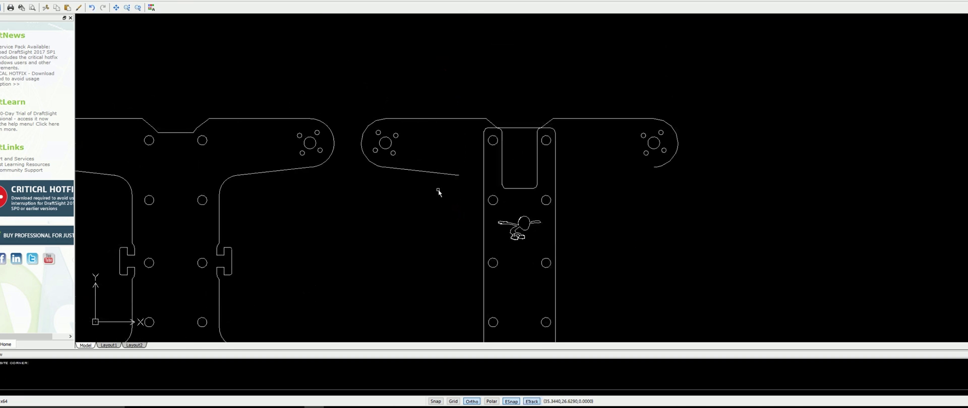
pyautogui.click(438, 177)
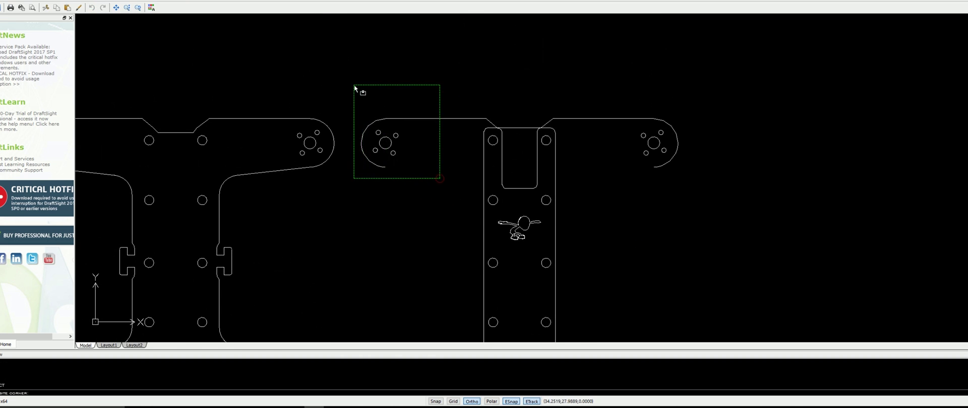
pyautogui.click(359, 89)
pyautogui.press('Delete')
# Delete a line near the slot and the short diagonal at the strip's top-left
pyautogui.scroll(3, 493, 126)
pyautogui.click(507, 135)
pyautogui.press('Delete')
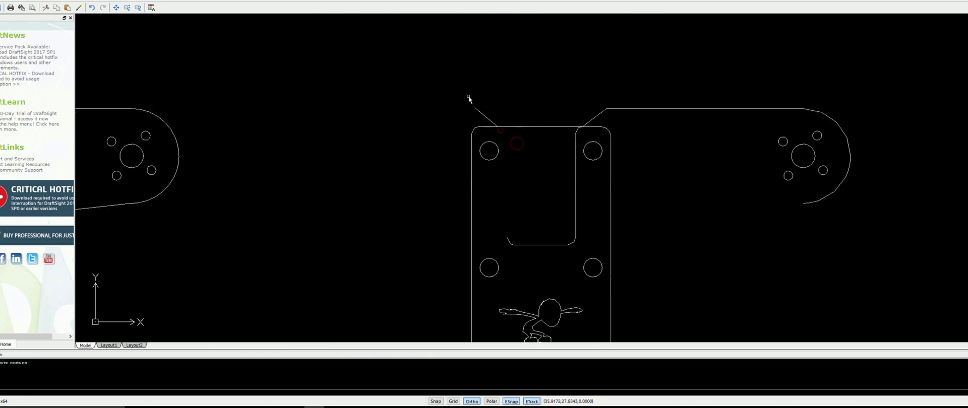
pyautogui.click(466, 94)
pyautogui.press('Escape')
pyautogui.click(499, 122)
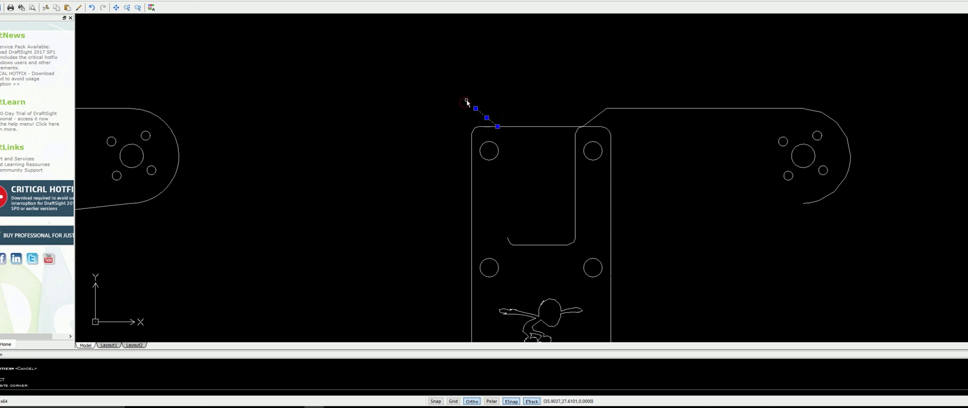
pyautogui.press('Delete')
# Undo the mistaken deletions to restore the slot's left edge
pyautogui.click(527, 126)
pyautogui.click(502, 218)
pyautogui.click(566, 249)
pyautogui.hotkey('ctrl', 'z')
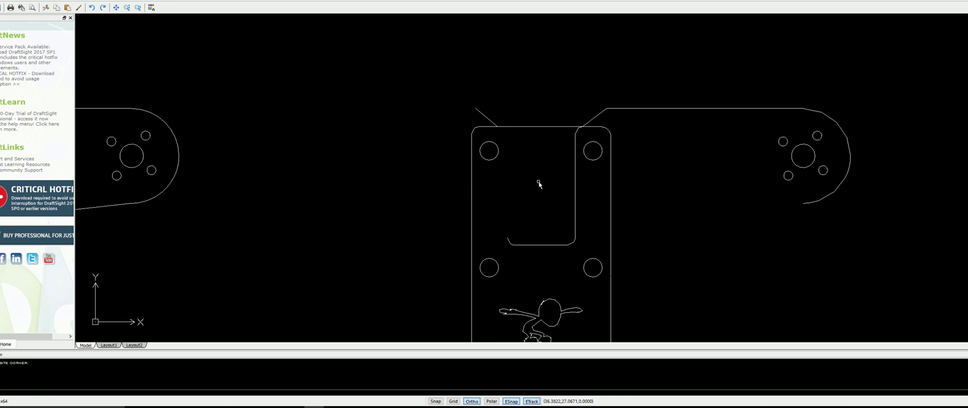
pyautogui.hotkey('ctrl', 'z')
pyautogui.scroll(-3, 539, 184)
pyautogui.scroll(3, 525, 104)
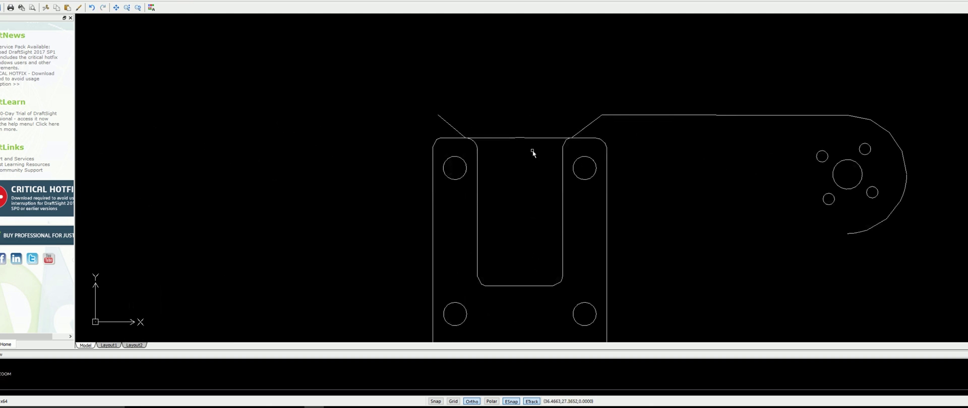
# Delete the slotted plate's top edges and top diagonal lines
pyautogui.click(532, 150)
pyautogui.click(520, 119)
pyautogui.press('Delete')
pyautogui.click(462, 117)
pyautogui.click(432, 132)
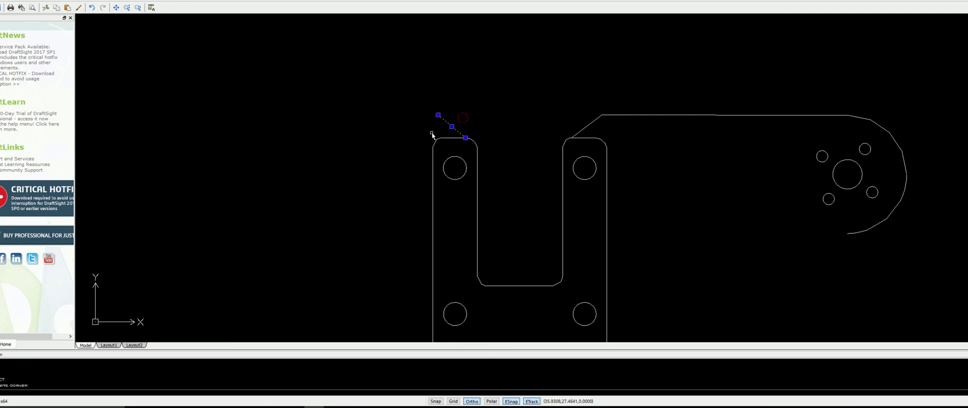
pyautogui.press('Delete')
pyautogui.click(623, 127)
pyautogui.click(594, 101)
pyautogui.press('Delete')
# Delete the right-hand arc piece and centre both plates in view
pyautogui.scroll(-3, 698, 183)
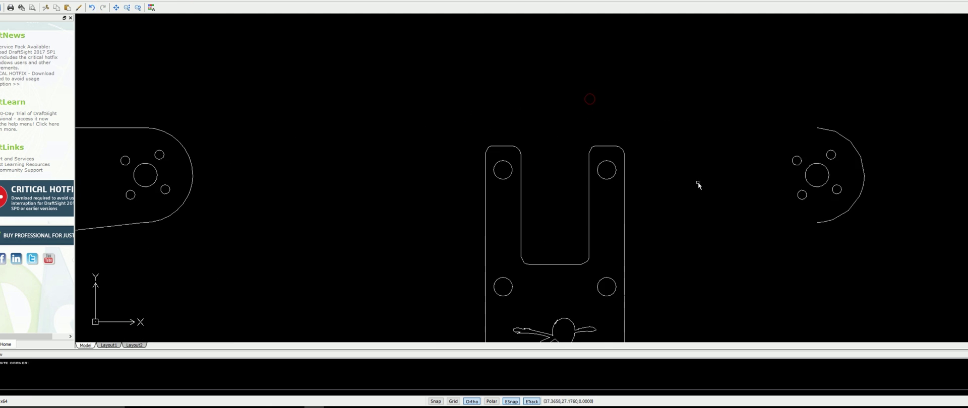
pyautogui.click(765, 216)
pyautogui.click(694, 101)
pyautogui.press('Delete')
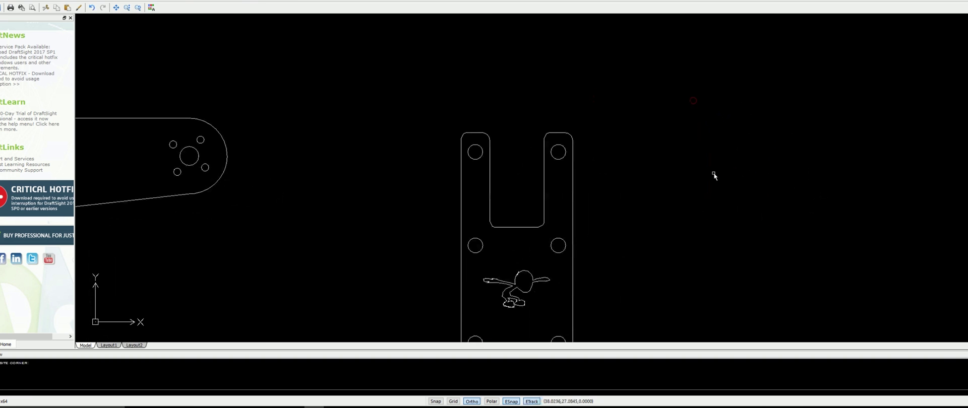
pyautogui.scroll(-3, 711, 174)
pyautogui.moveTo(696, 212); pyautogui.dragTo(620, 174, button='middle')
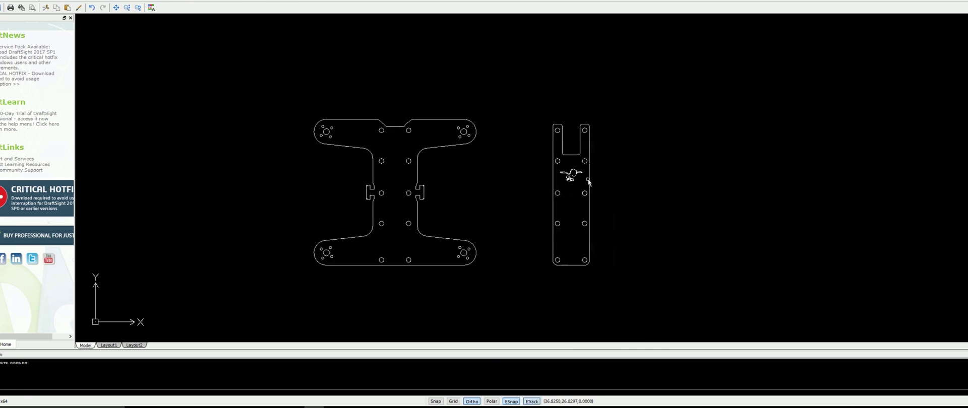
# Move the slotted plate by its top corner to sit right beside the H plate
pyautogui.click(623, 279)
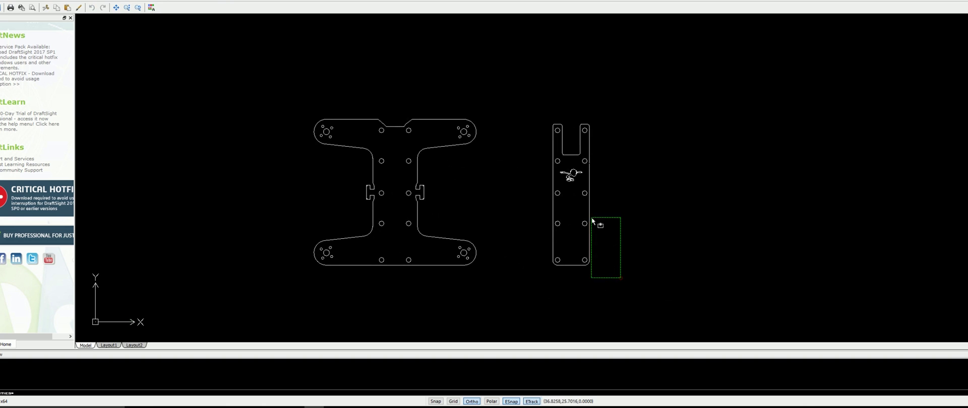
pyautogui.click(545, 120)
pyautogui.write('m')
pyautogui.press('Return')
pyautogui.press('Escape')
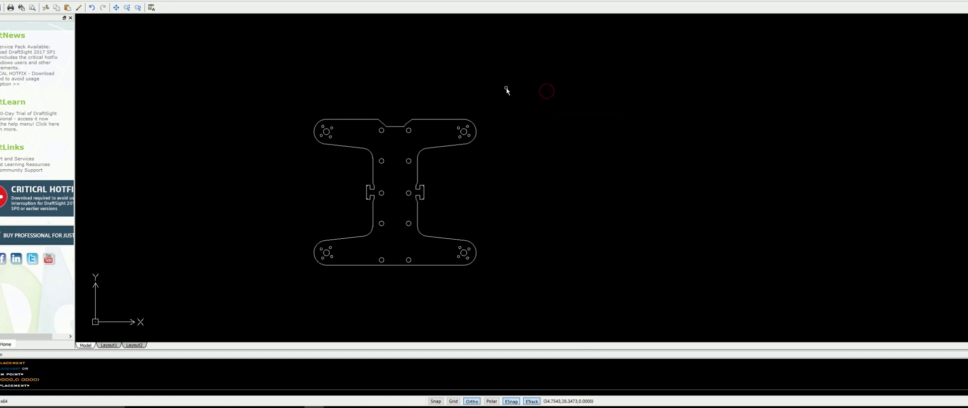
pyautogui.press('Return')
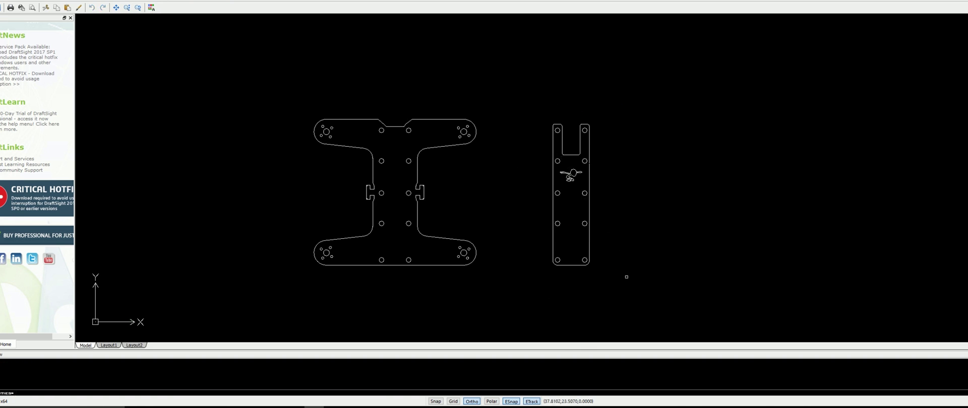
pyautogui.click(626, 286)
pyautogui.click(529, 108)
pyautogui.press('Return')
pyautogui.click(554, 101)
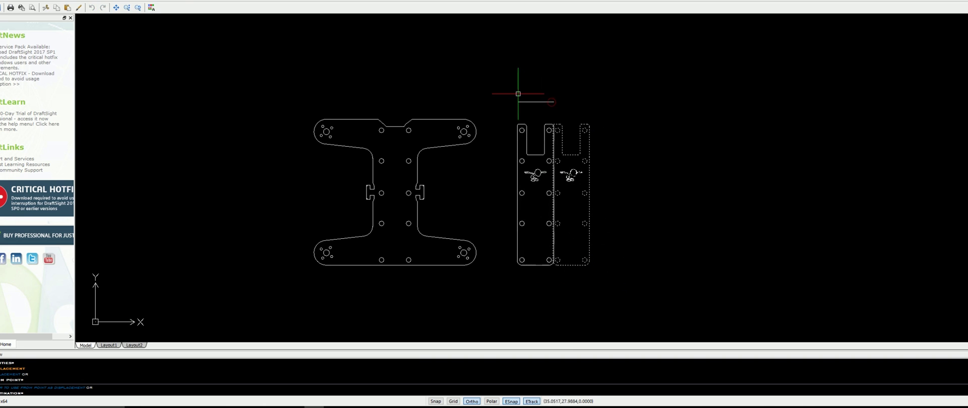
pyautogui.click(483, 99)
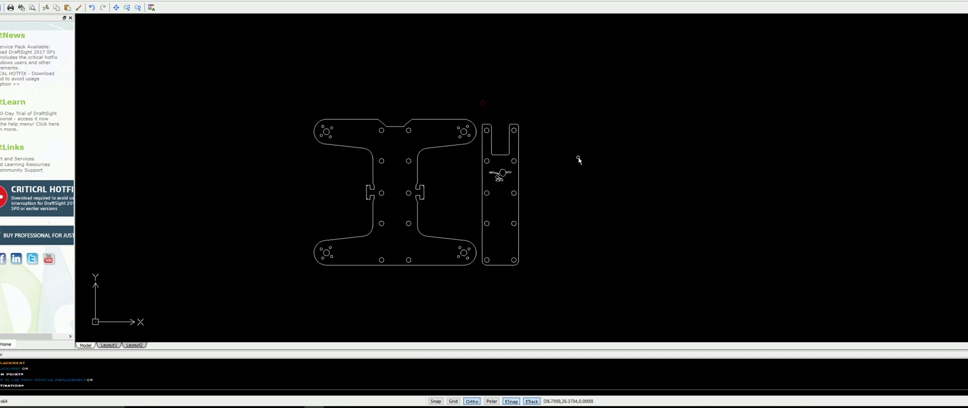
pyautogui.scroll(2, 475, 198)
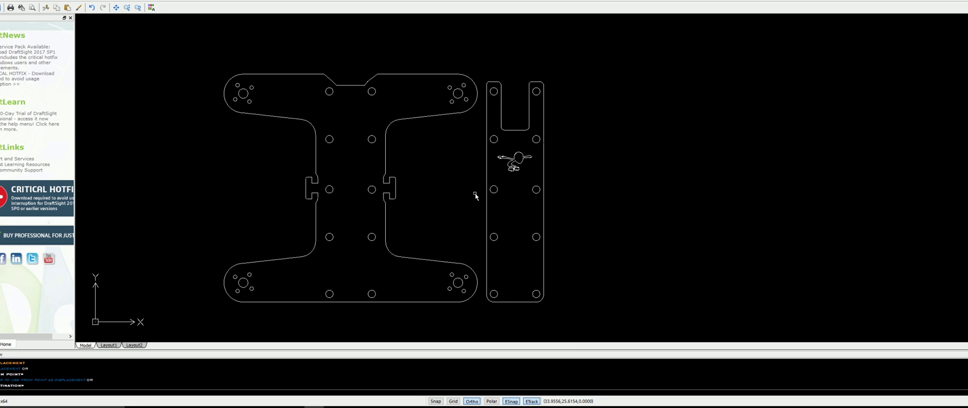